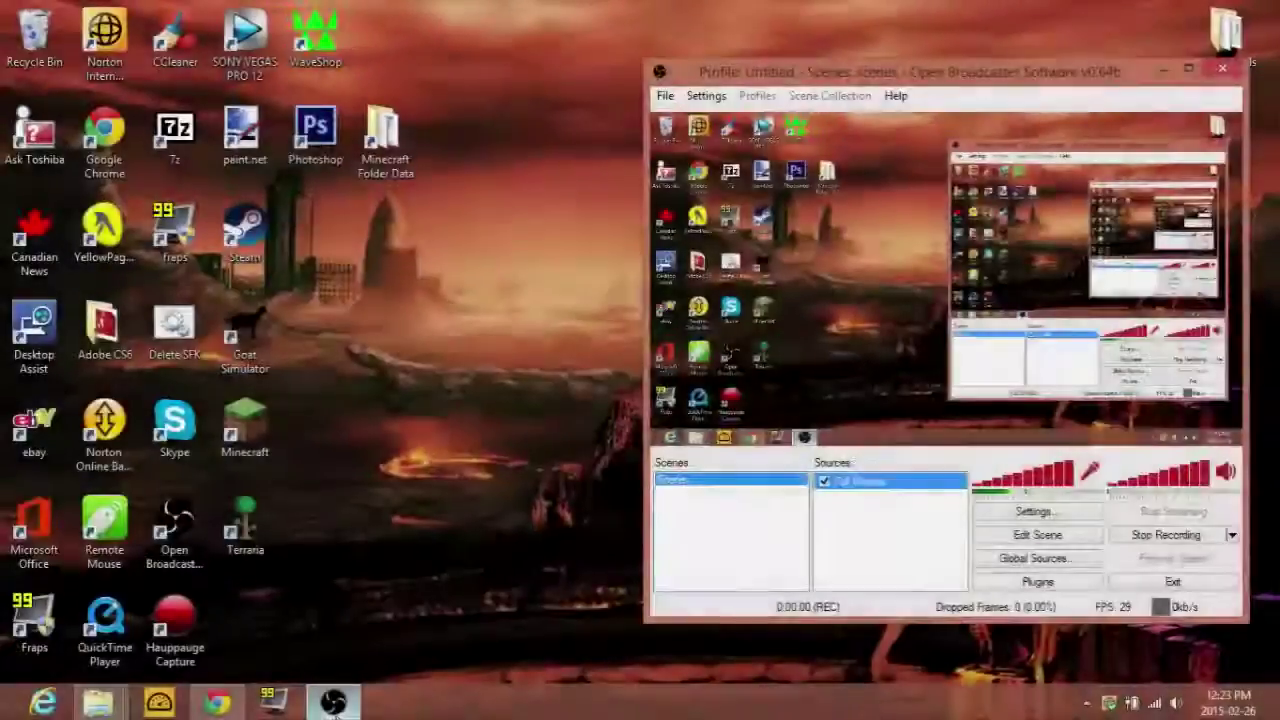
- Minimize the Open Broadcaster Software window to clear the desktop
click(334, 703)
click(334, 703)
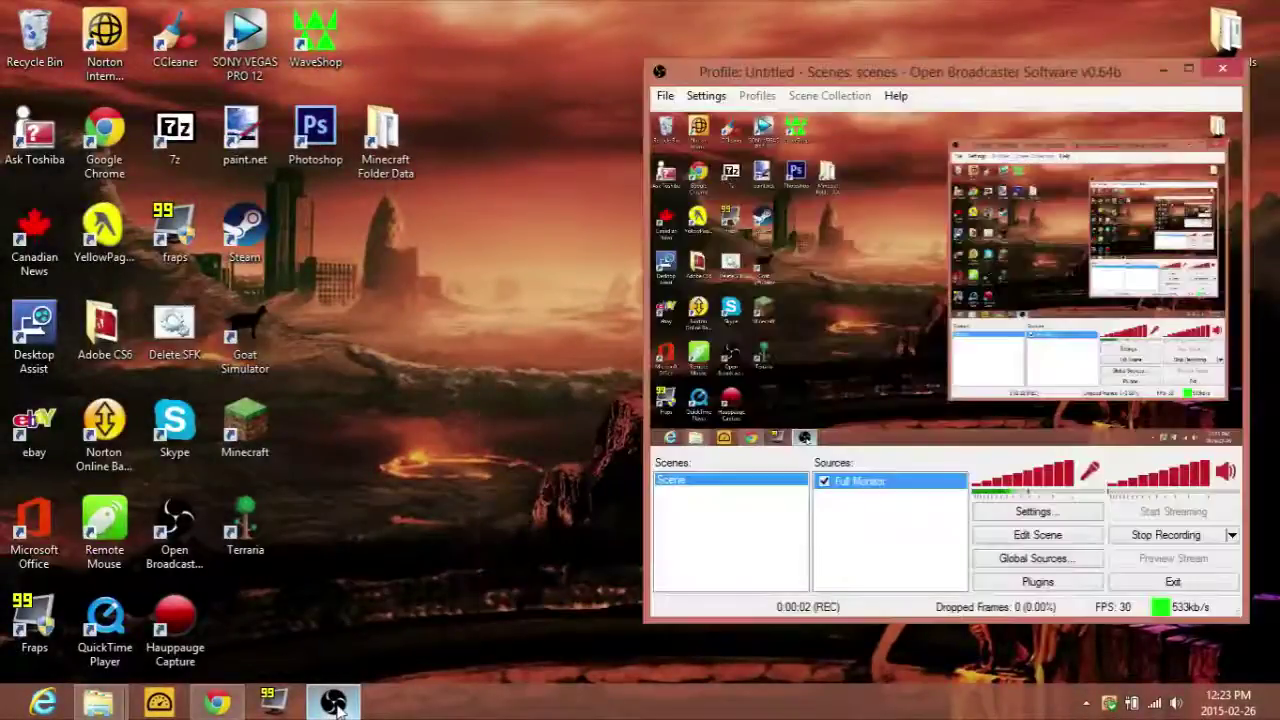
click(334, 703)
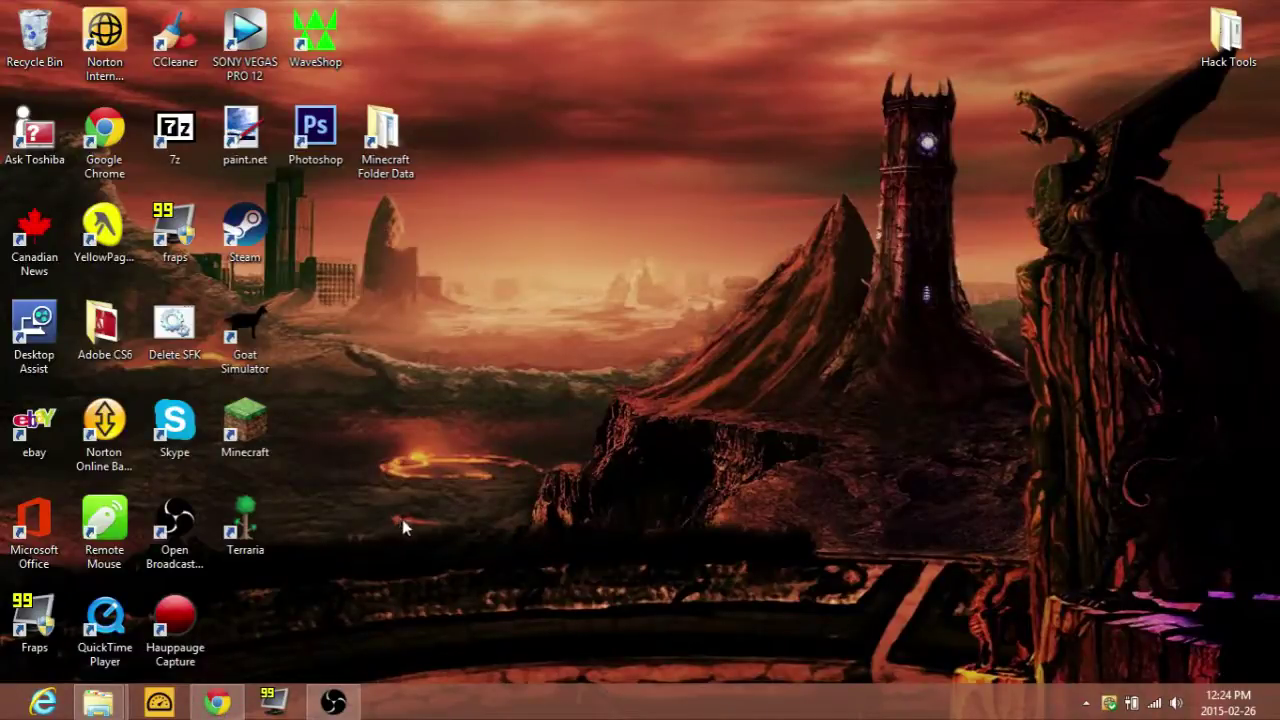
- Switch to Chrome and examine the minecraftsix.com Forge API page, including its install instructions and installer download links
click(217, 702)
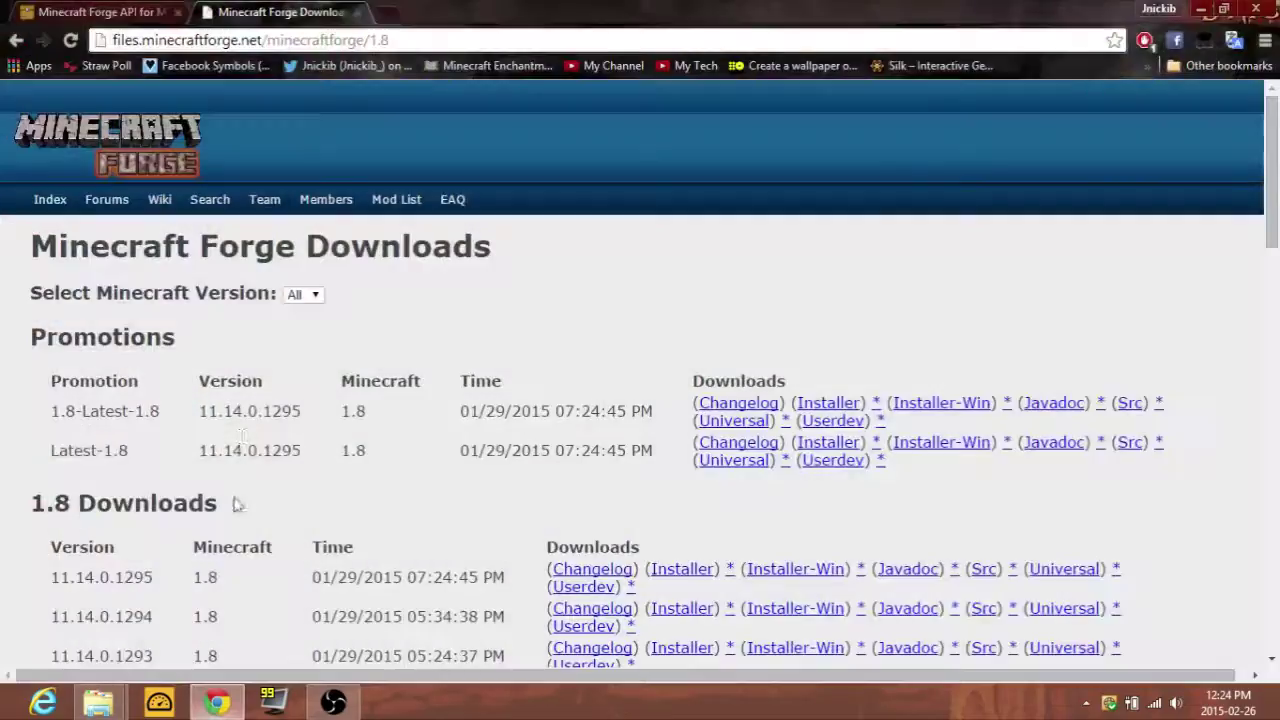
click(100, 12)
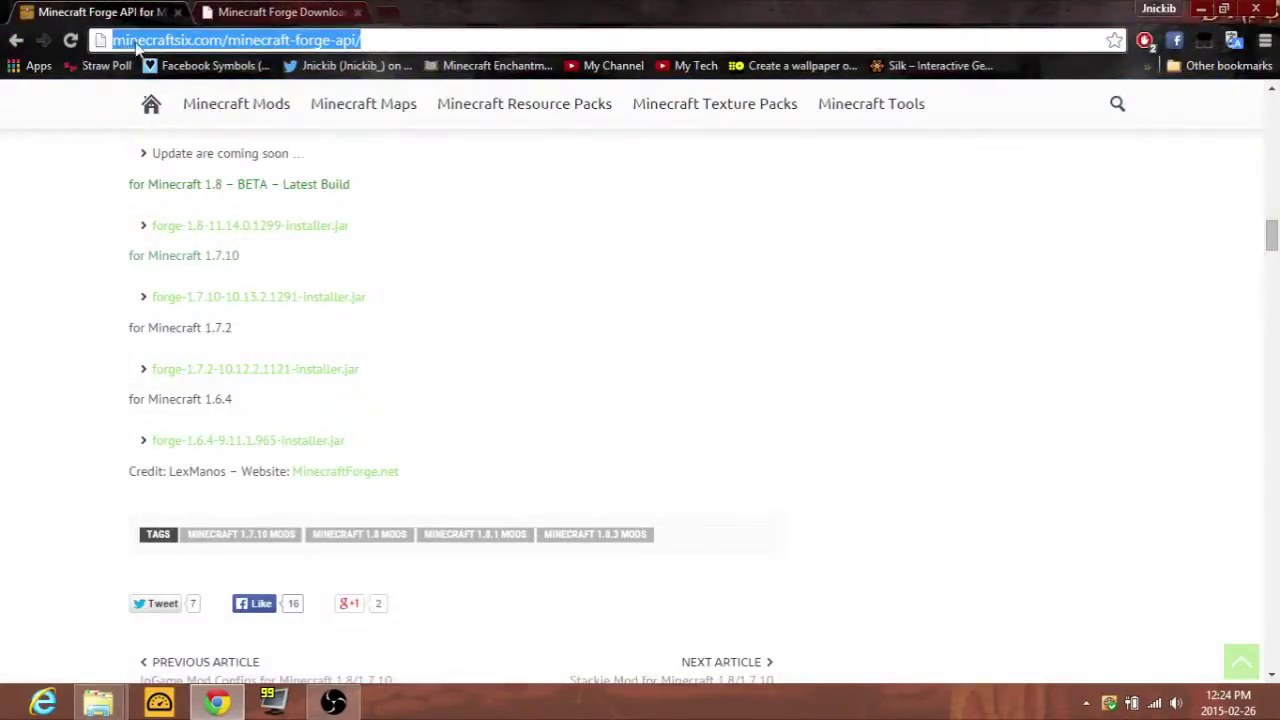
scroll(251, 223, up, 4)
click(254, 240)
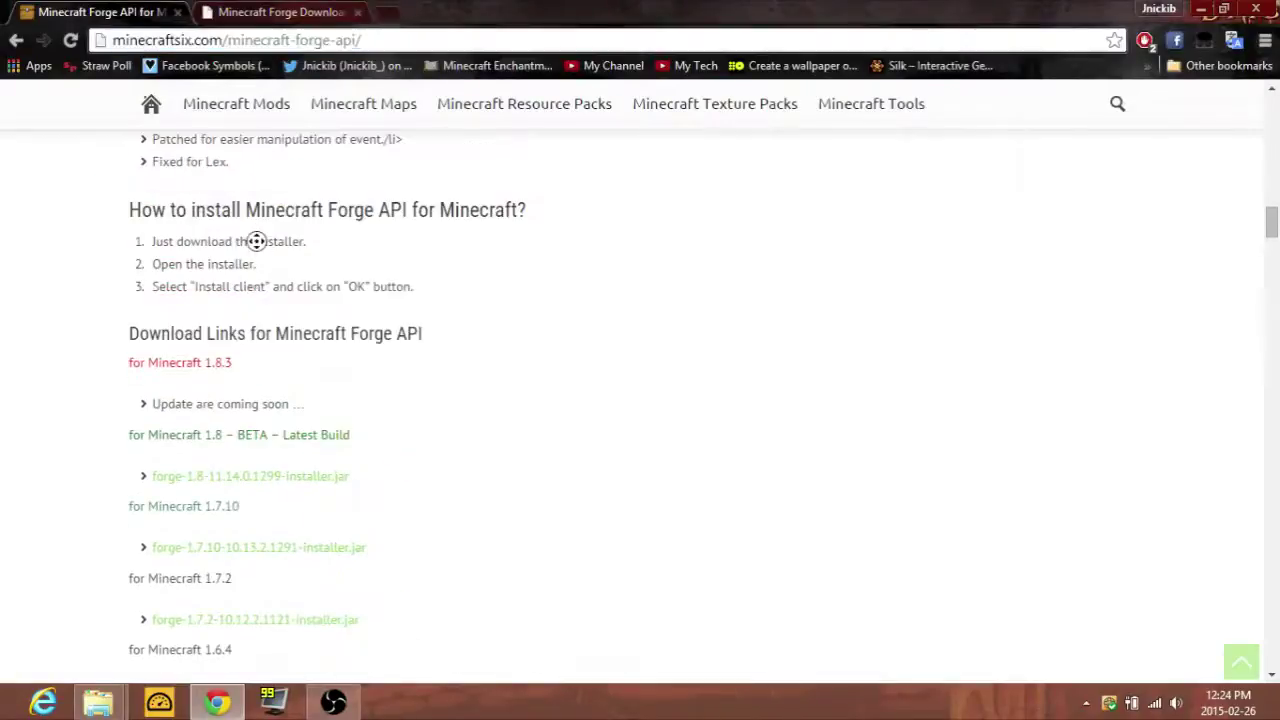
scroll(258, 250, up, 5)
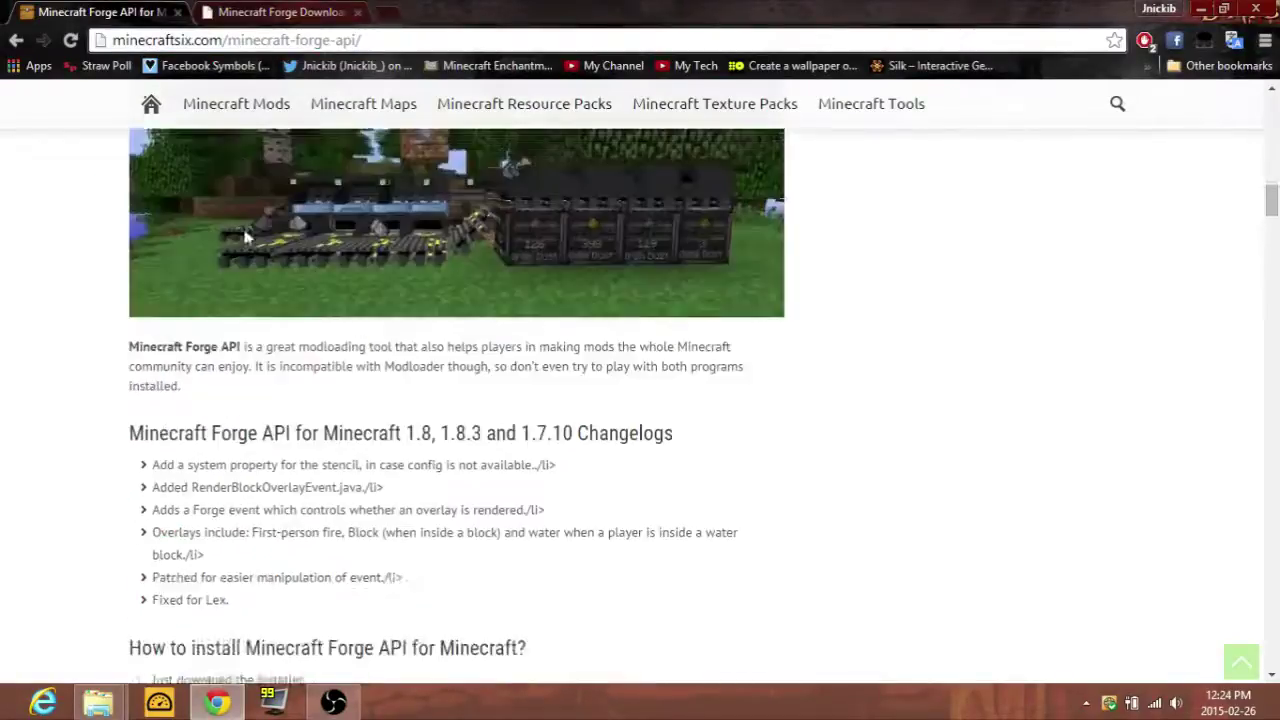
scroll(186, 286, down, 12)
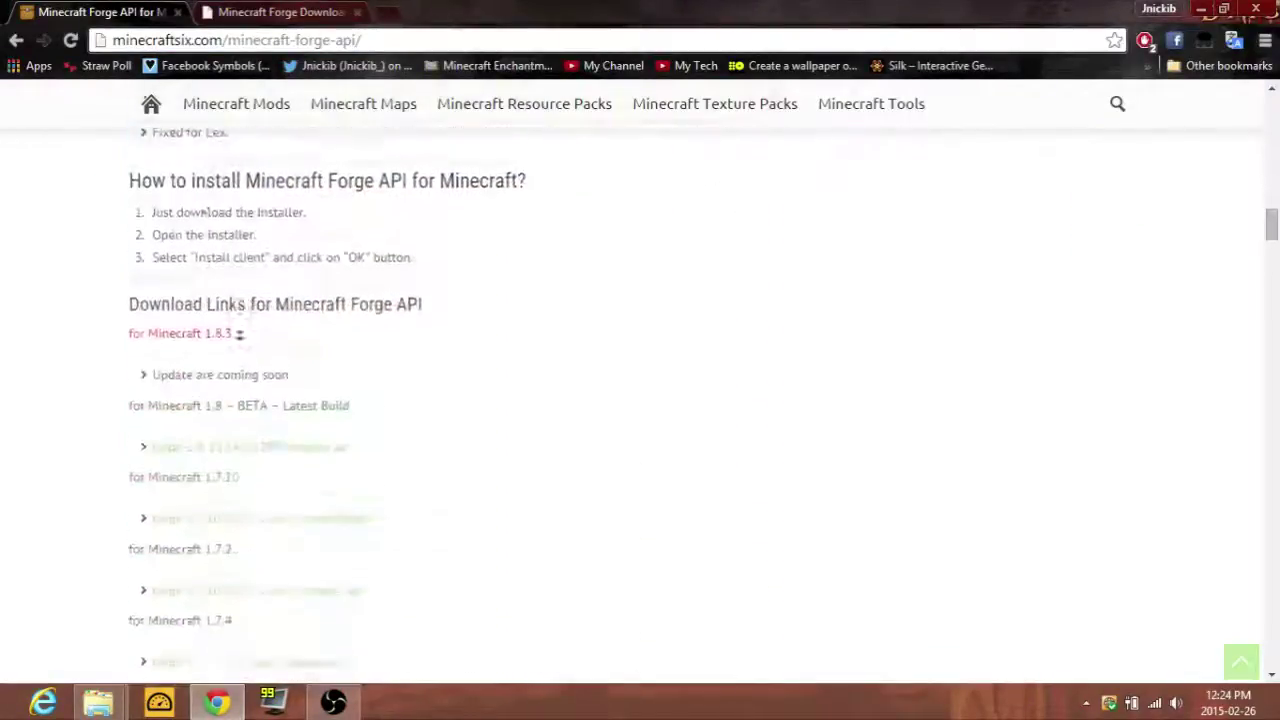
scroll(391, 380, up, 4)
scroll(385, 313, up, 10)
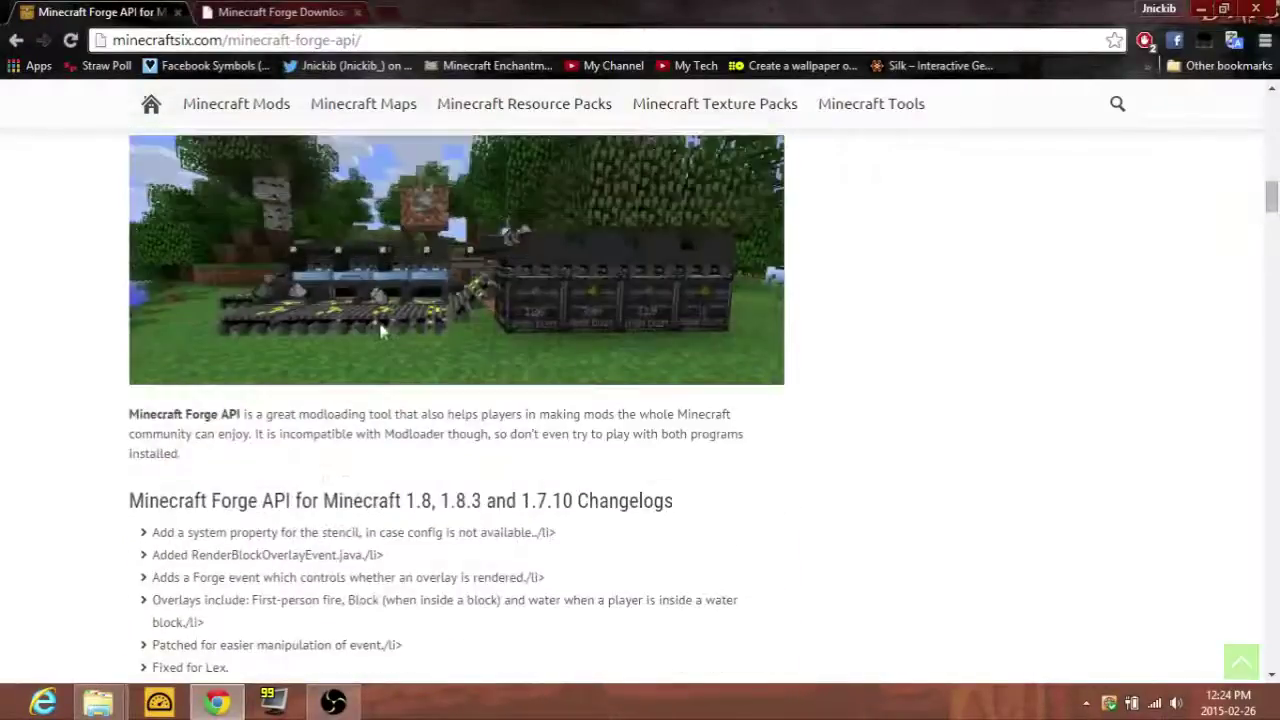
scroll(378, 355, up, 12)
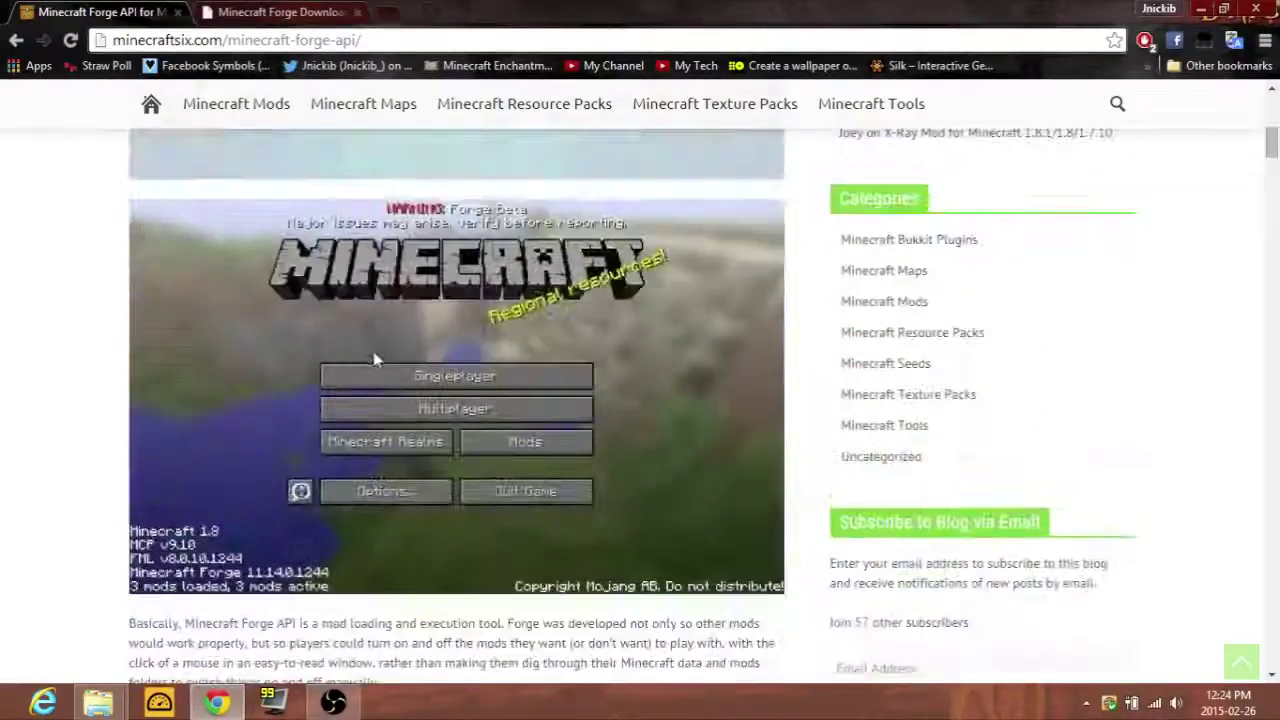
scroll(350, 345, down, 15)
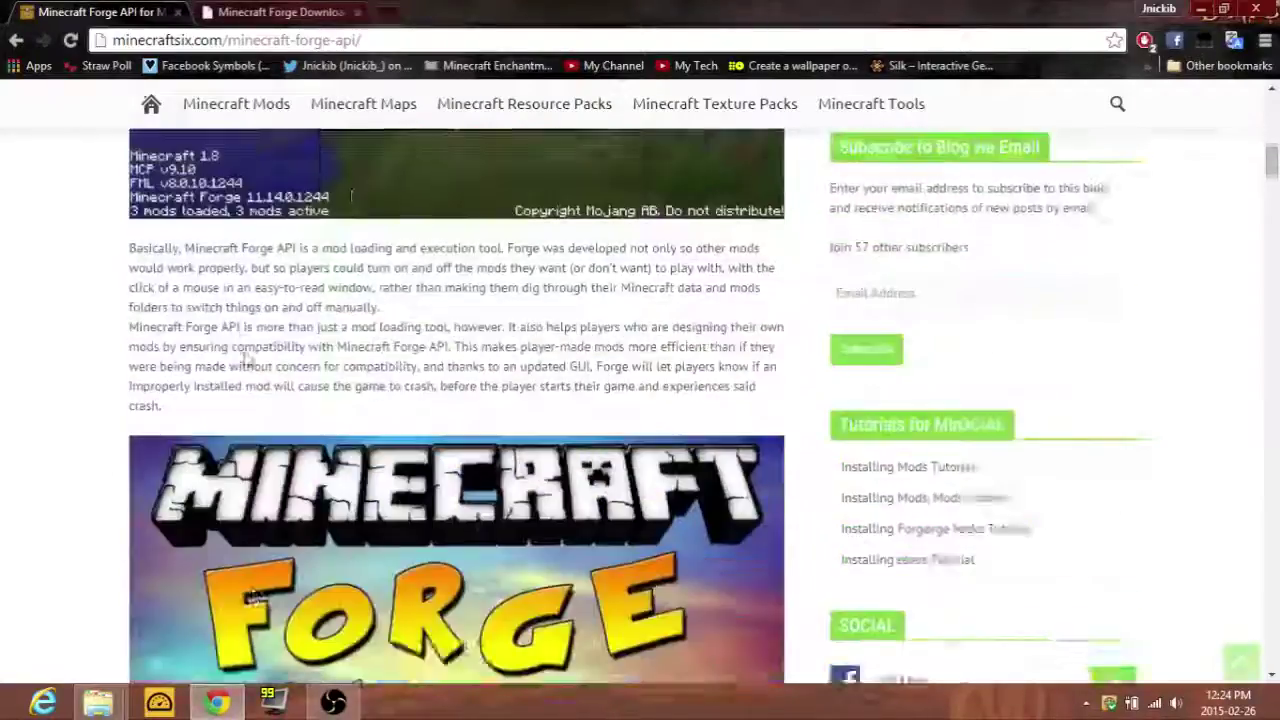
scroll(250, 340, down, 3)
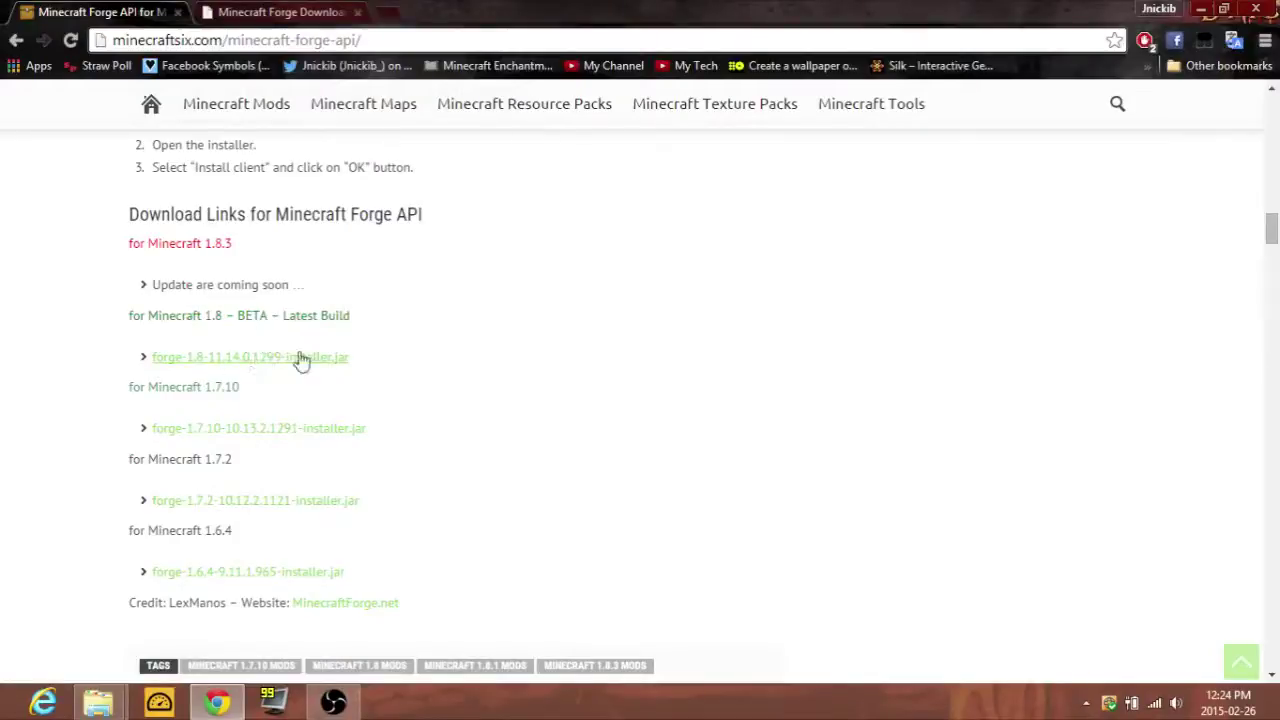
- Examine the 1.8-Latest promotion entry on the official Minecraft Forge downloads page
click(272, 14)
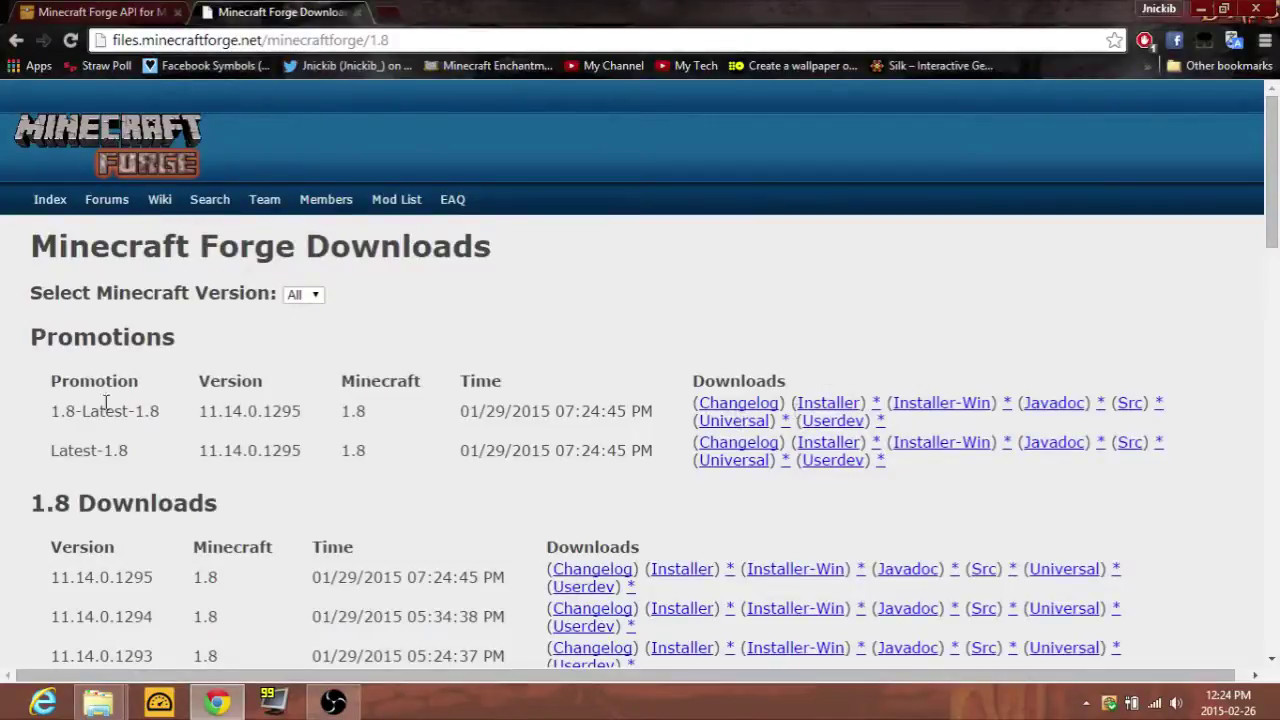
drag(105, 402, 985, 358)
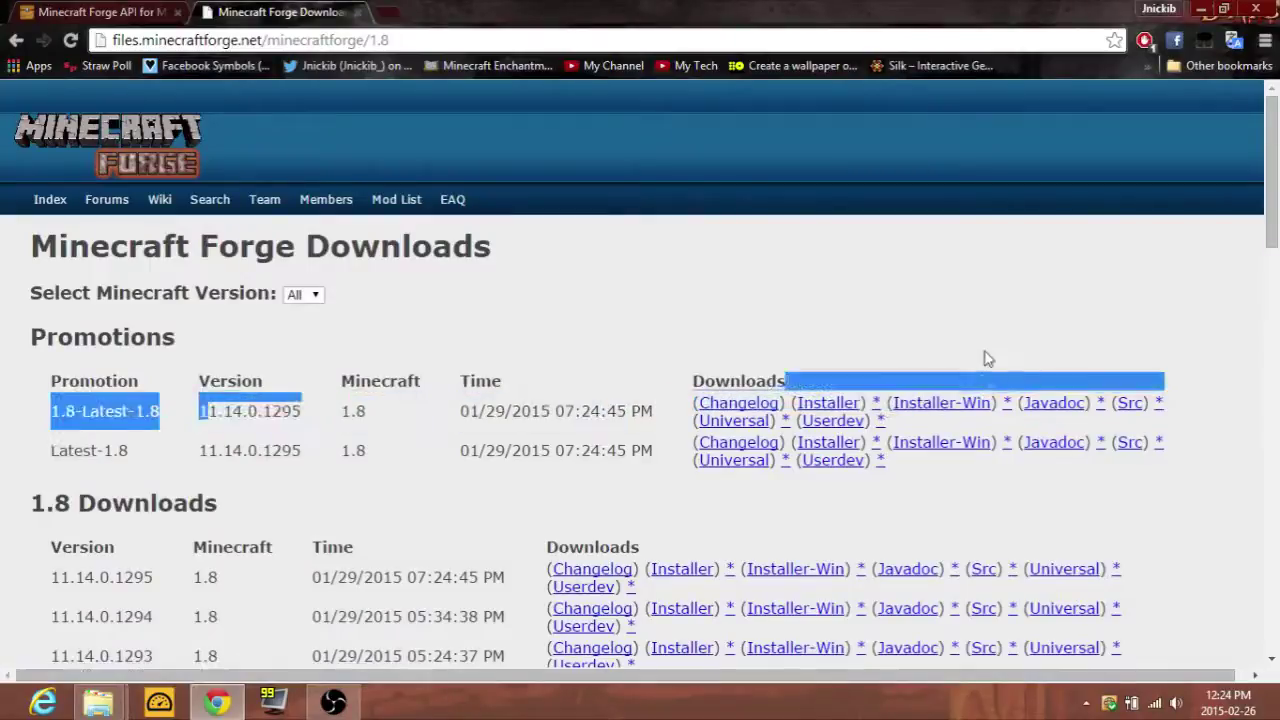
click(985, 358)
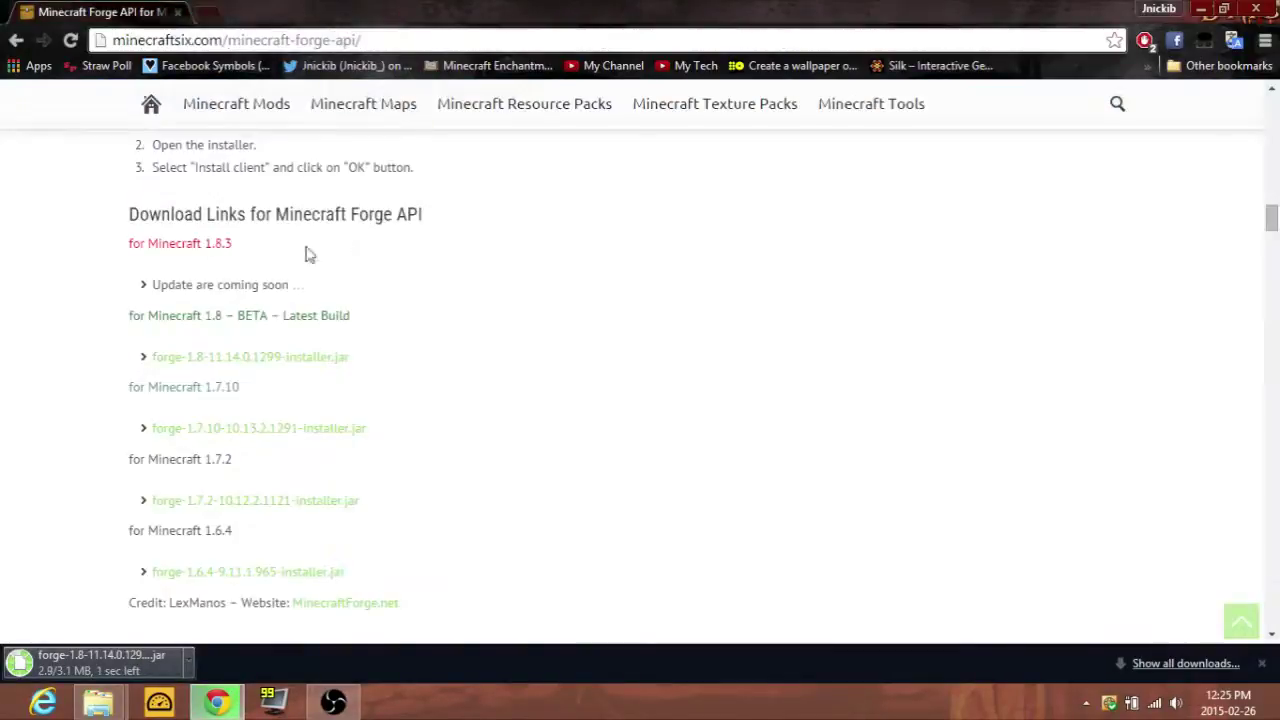
- Shrink the browser to half the screen and place the downloaded Forge 1.8 installer on the desktop near the Hack Tools folder
scroll(330, 240, up, 6)
scroll(338, 242, up, 1)
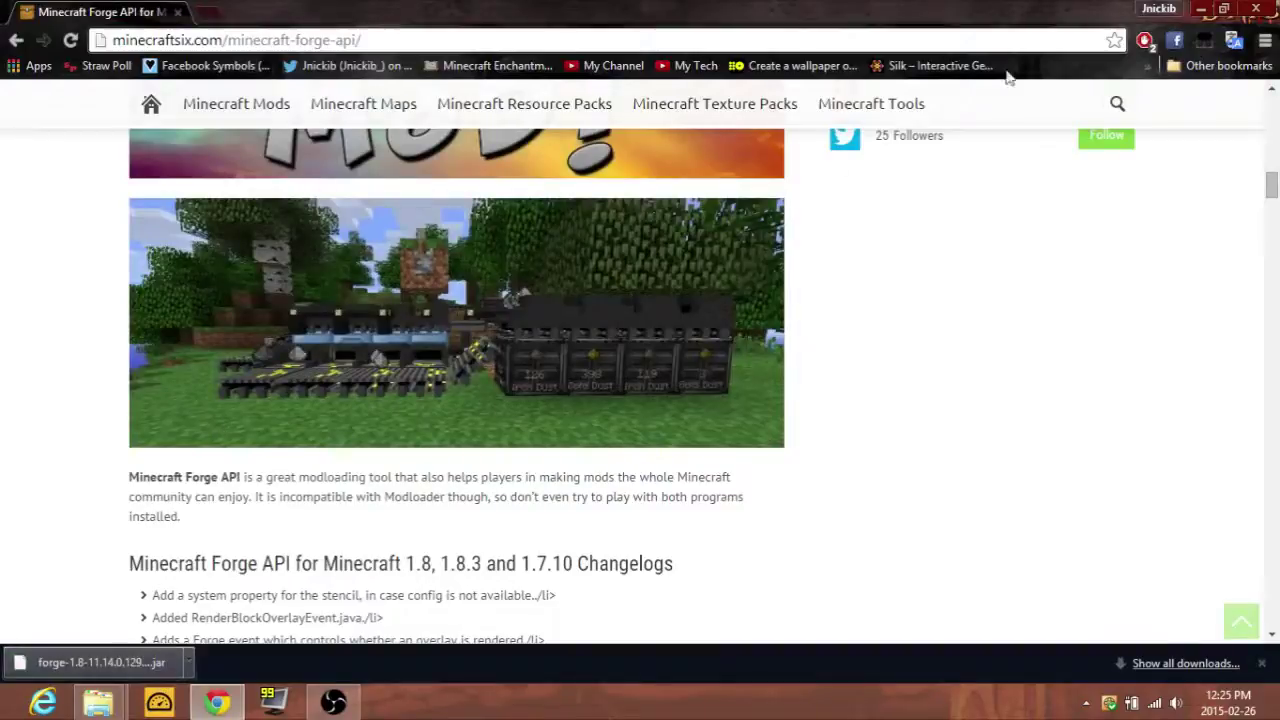
drag(1004, 12, 18, 328)
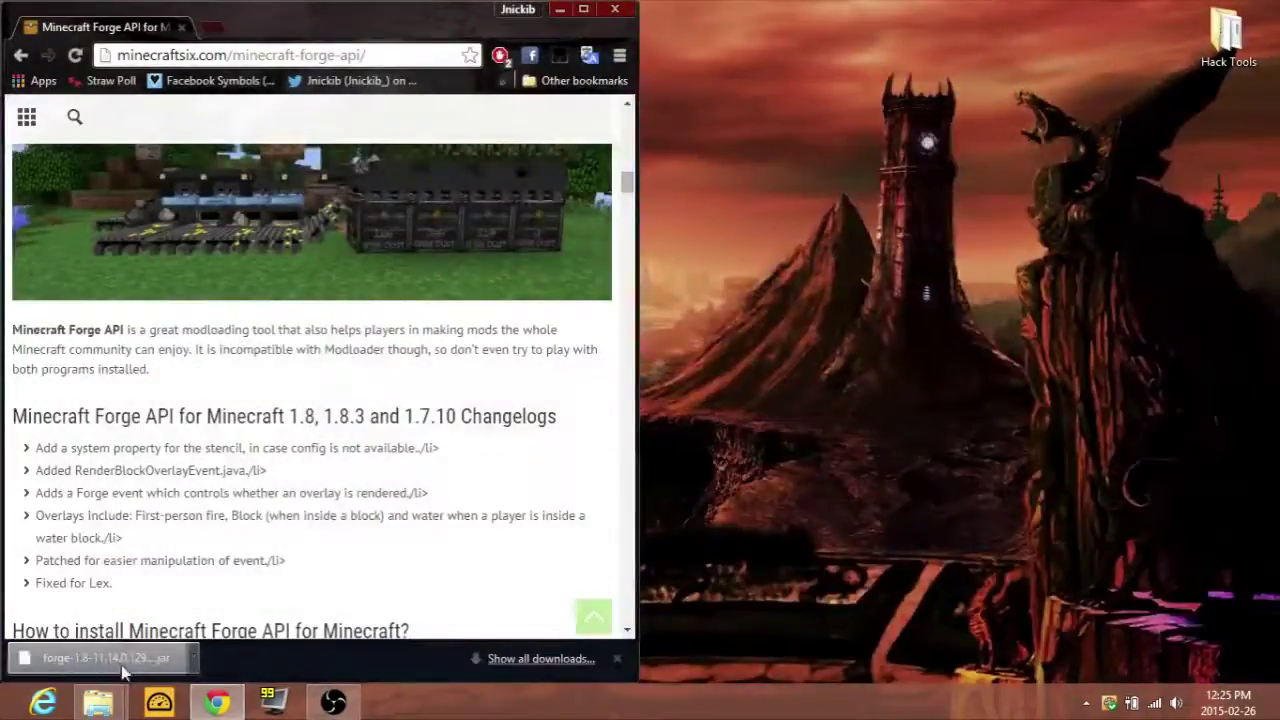
drag(100, 657, 952, 400)
drag(948, 340, 1090, 78)
- Minimize the browser, open the Forge 1.8 installer with Java and try to install the client
right_click(1094, 78)
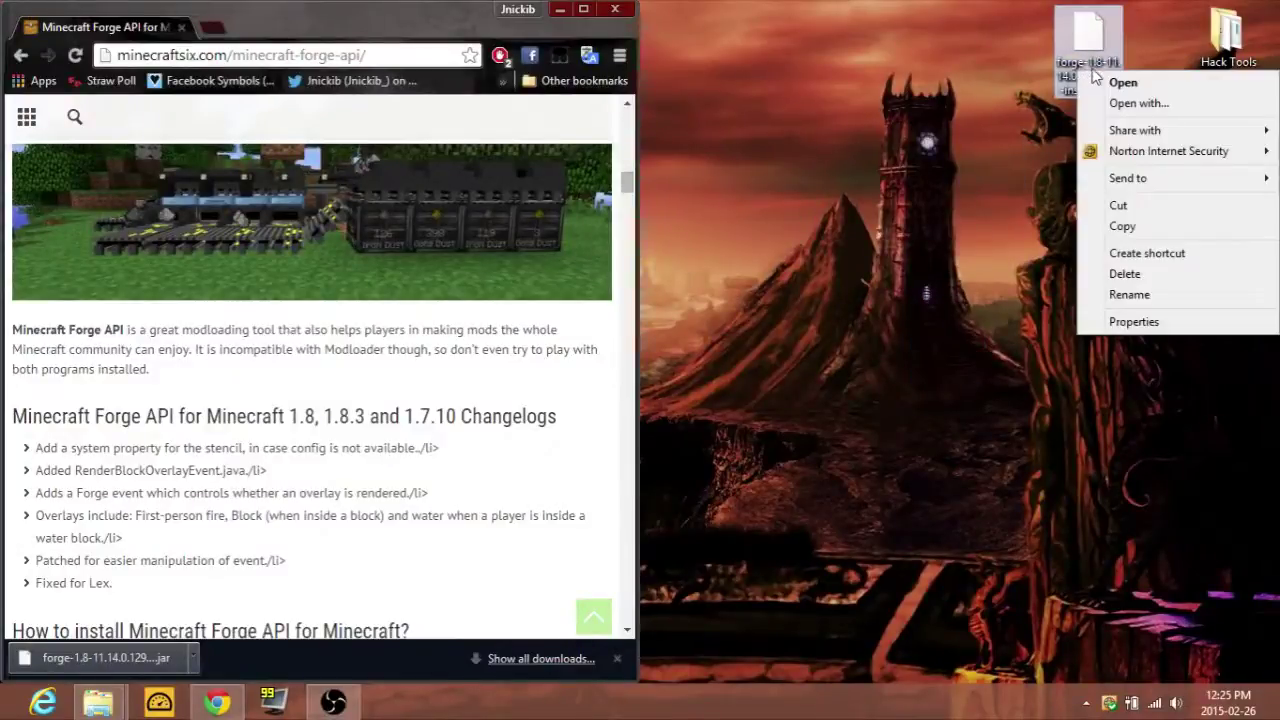
click(560, 9)
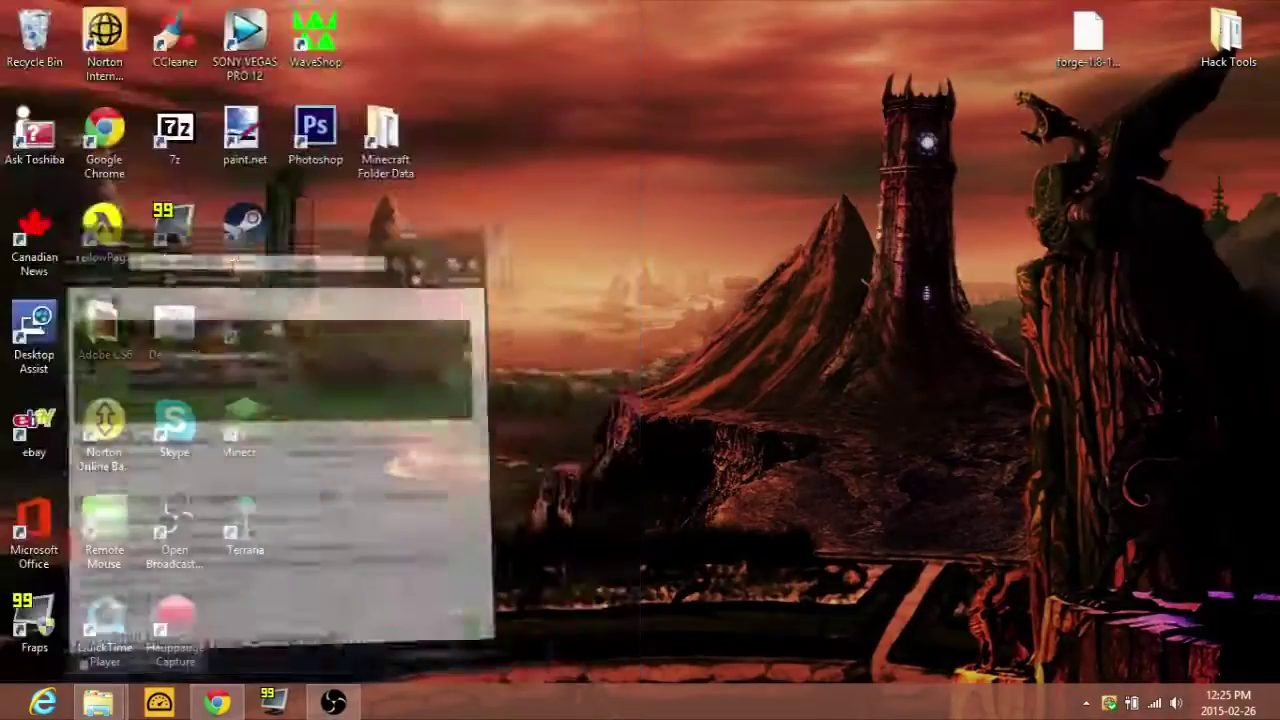
right_click(1084, 66)
click(1105, 89)
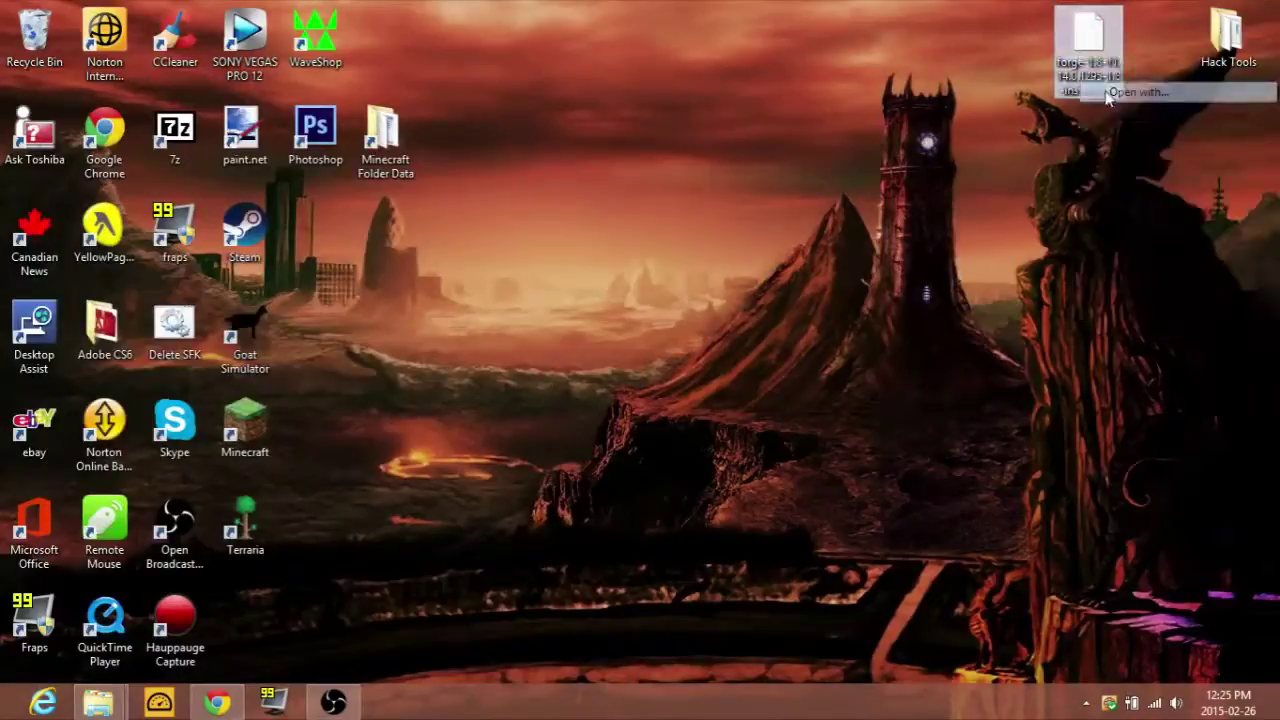
click(576, 326)
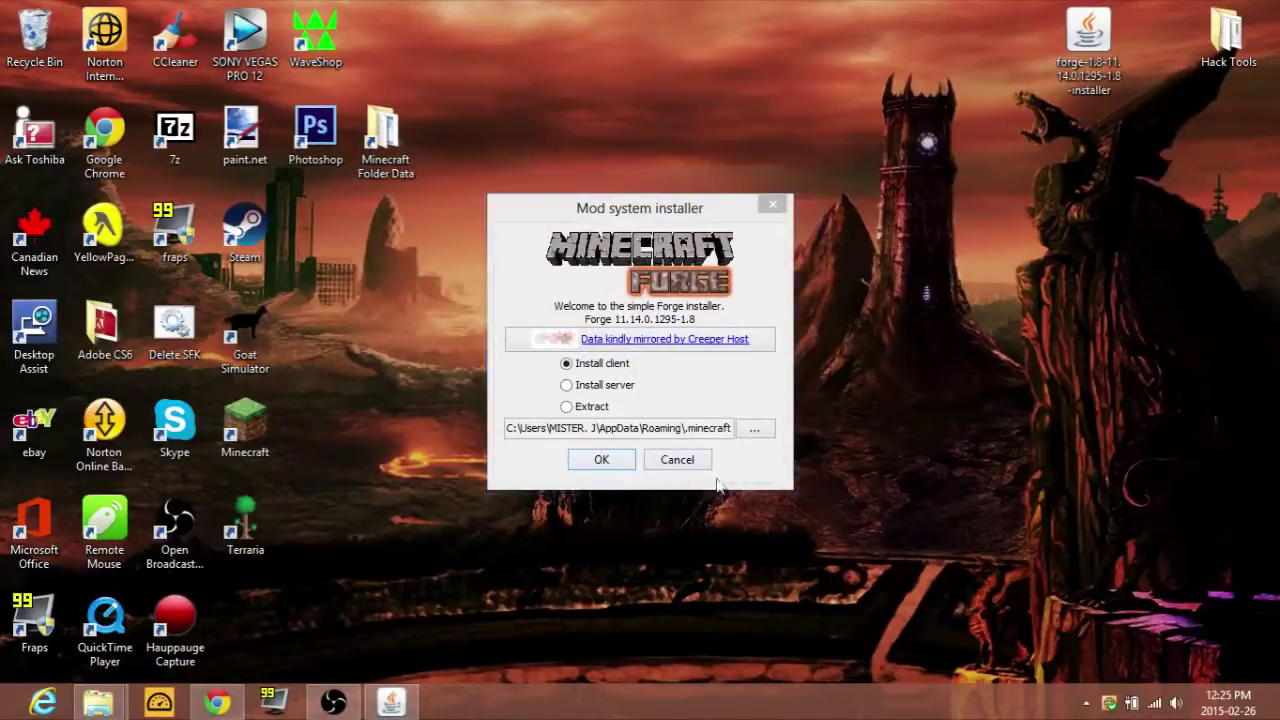
click(614, 455)
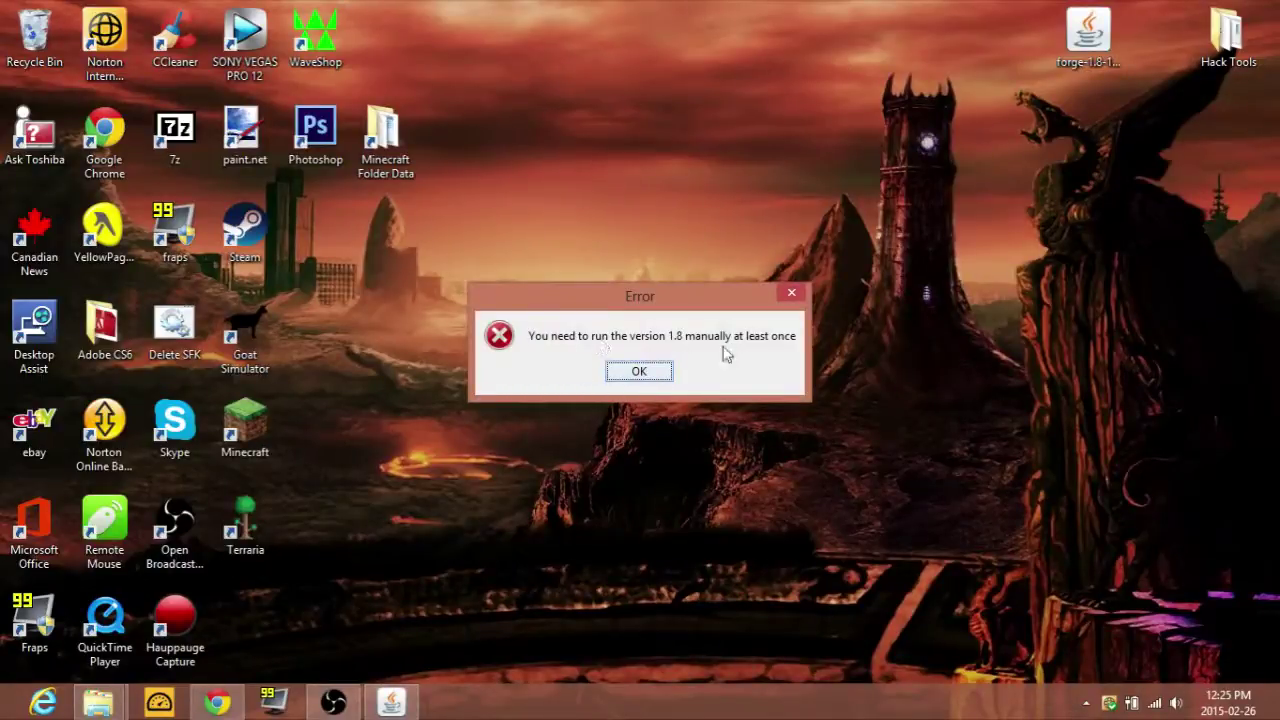
click(638, 371)
- Open the Minecraft launcher and create a profile named Forge - 1.8 that uses release 1.8
click(252, 432)
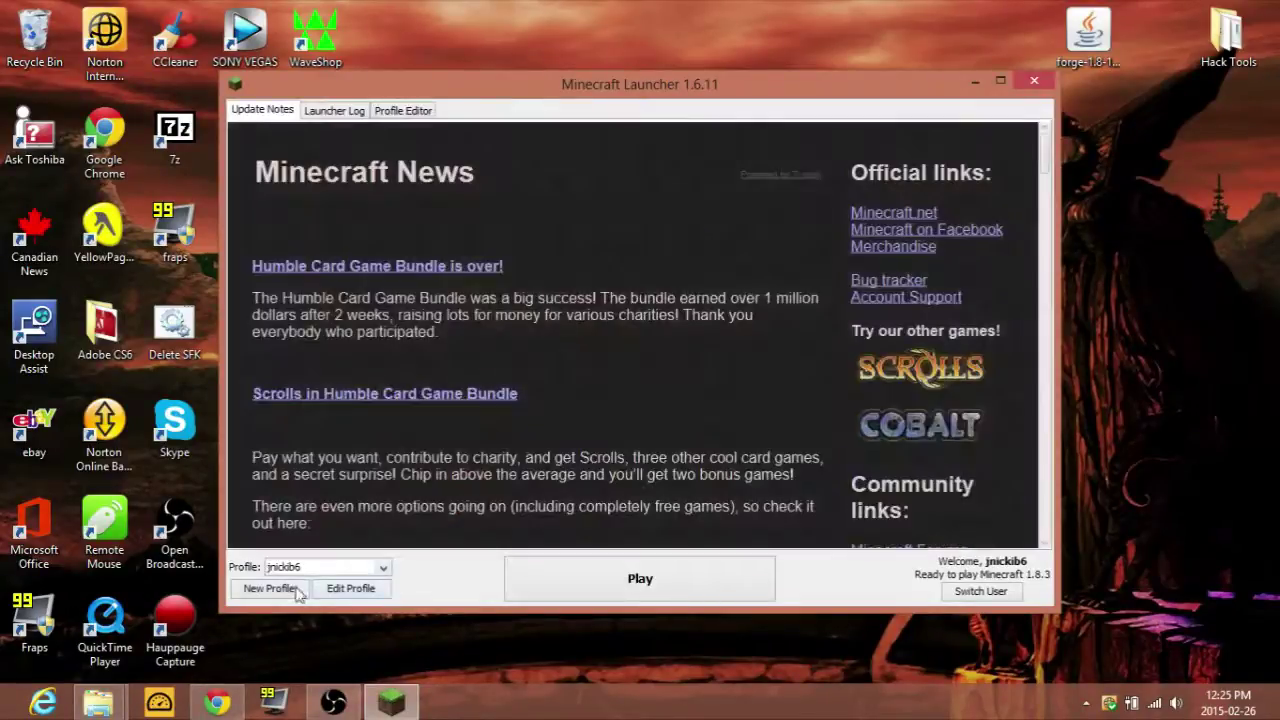
click(293, 589)
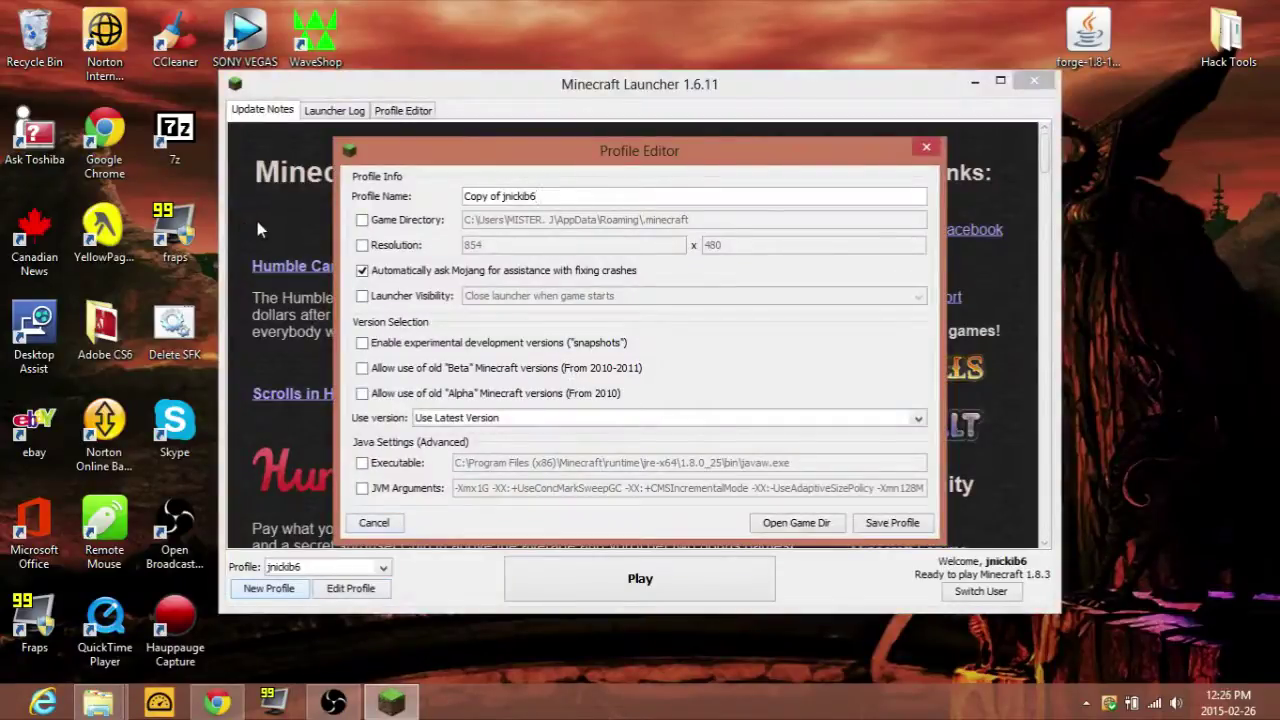
drag(540, 198, 465, 183)
text(Forge - 1.8)
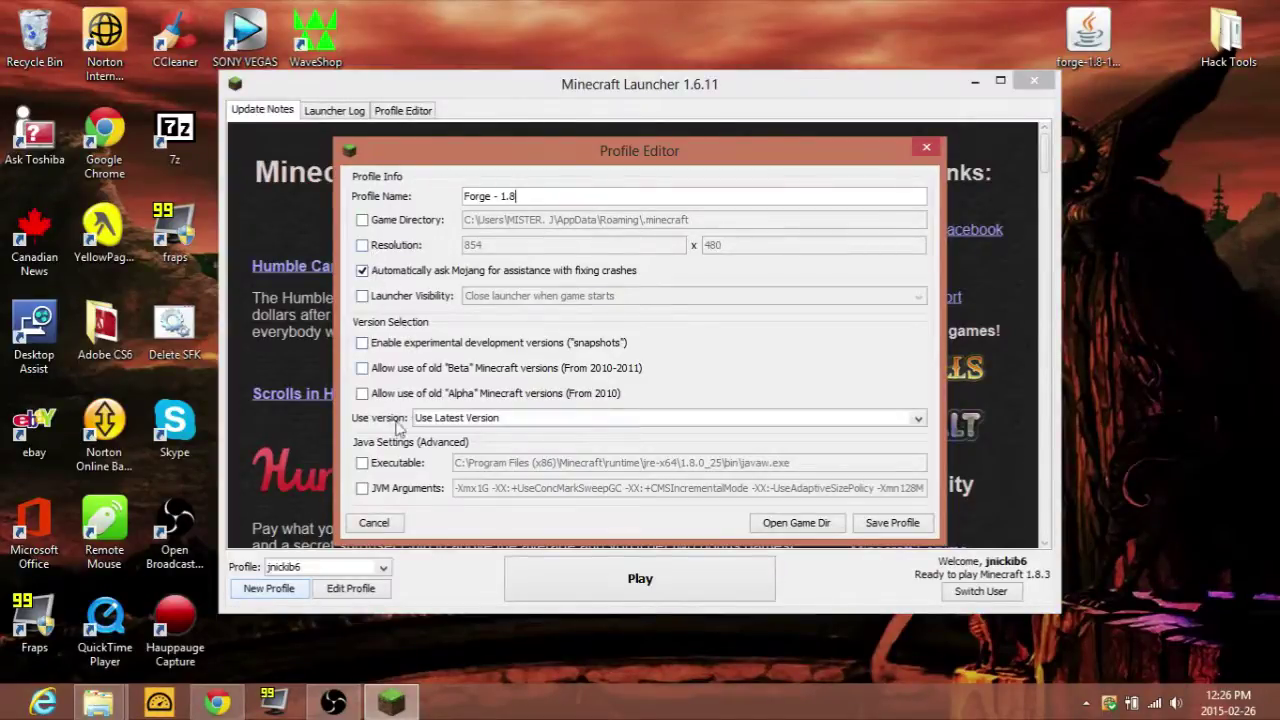
click(455, 424)
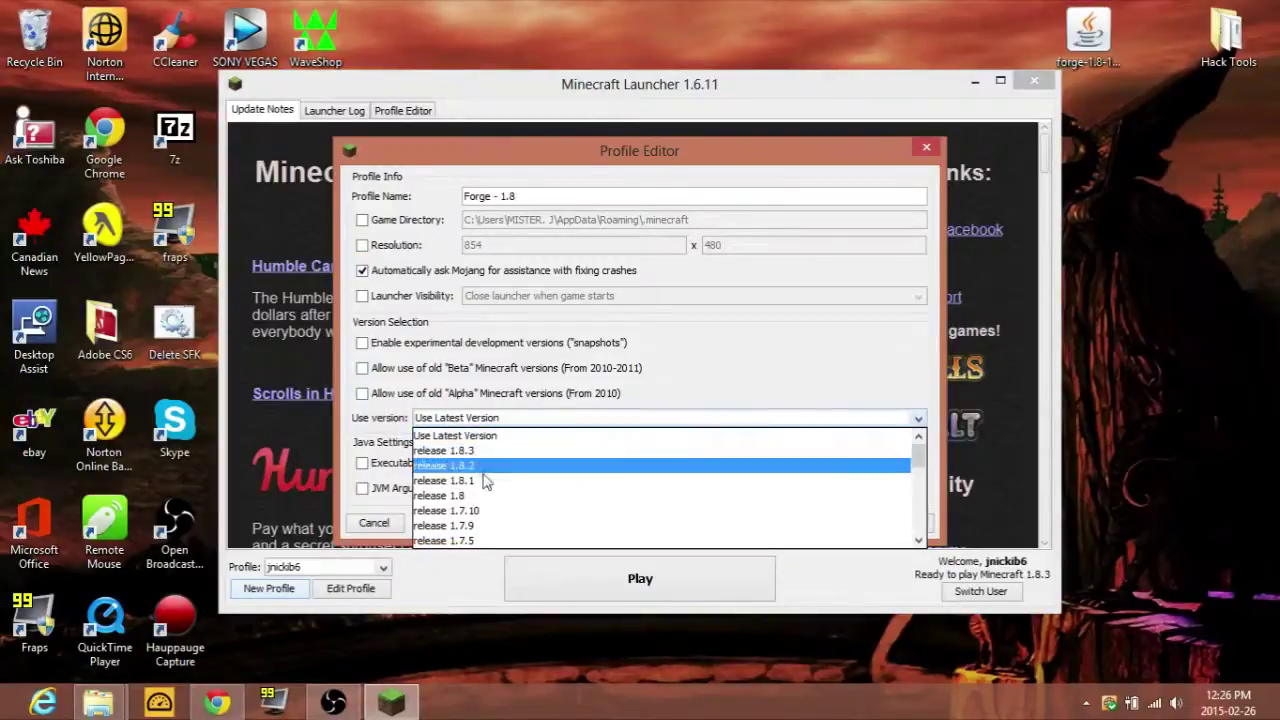
click(490, 496)
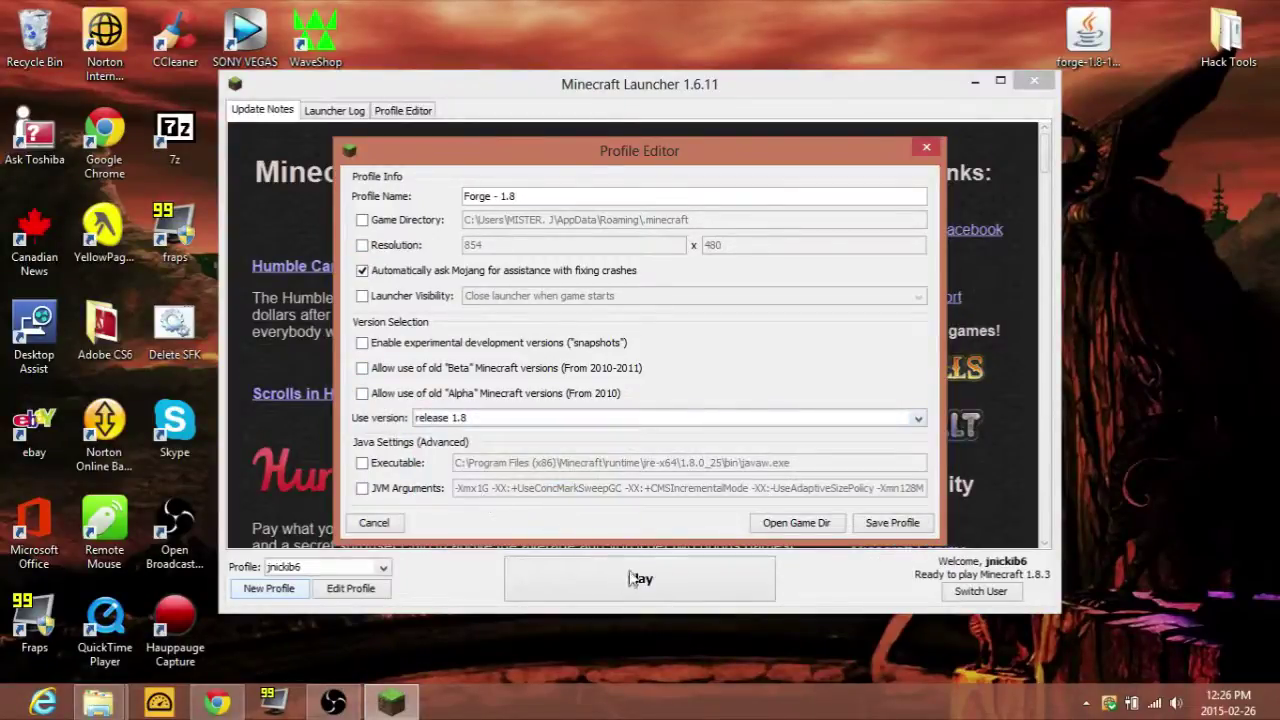
click(889, 524)
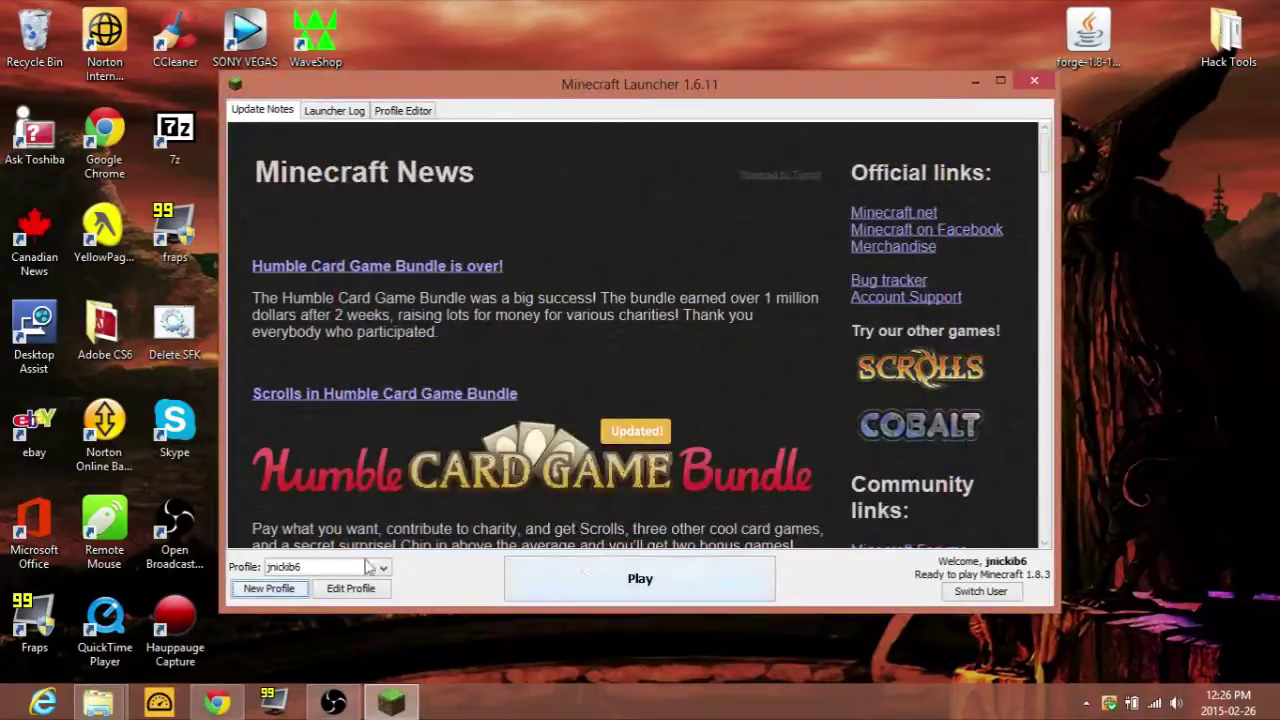
- Select the Forge - 1.8 profile in the launcher and start the game with it
click(376, 567)
click(350, 581)
click(667, 577)
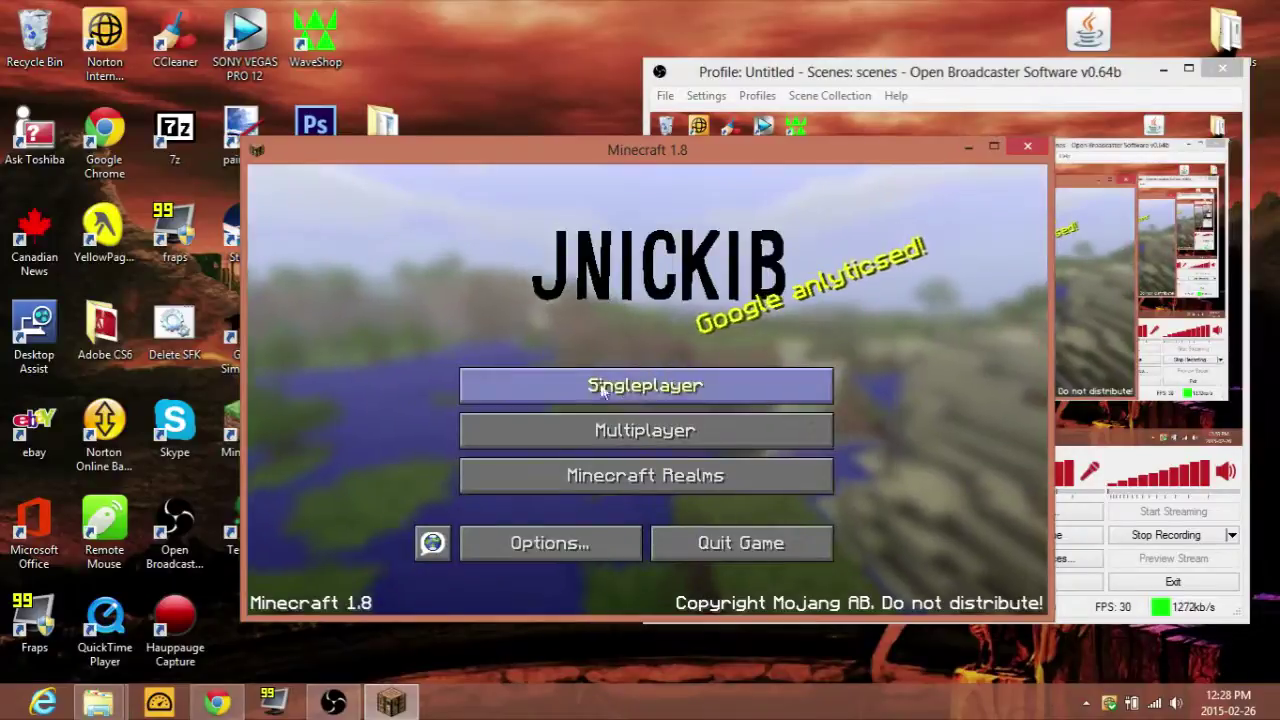
- Load the singleplayer world Booty Down and maximize the game window
click(628, 388)
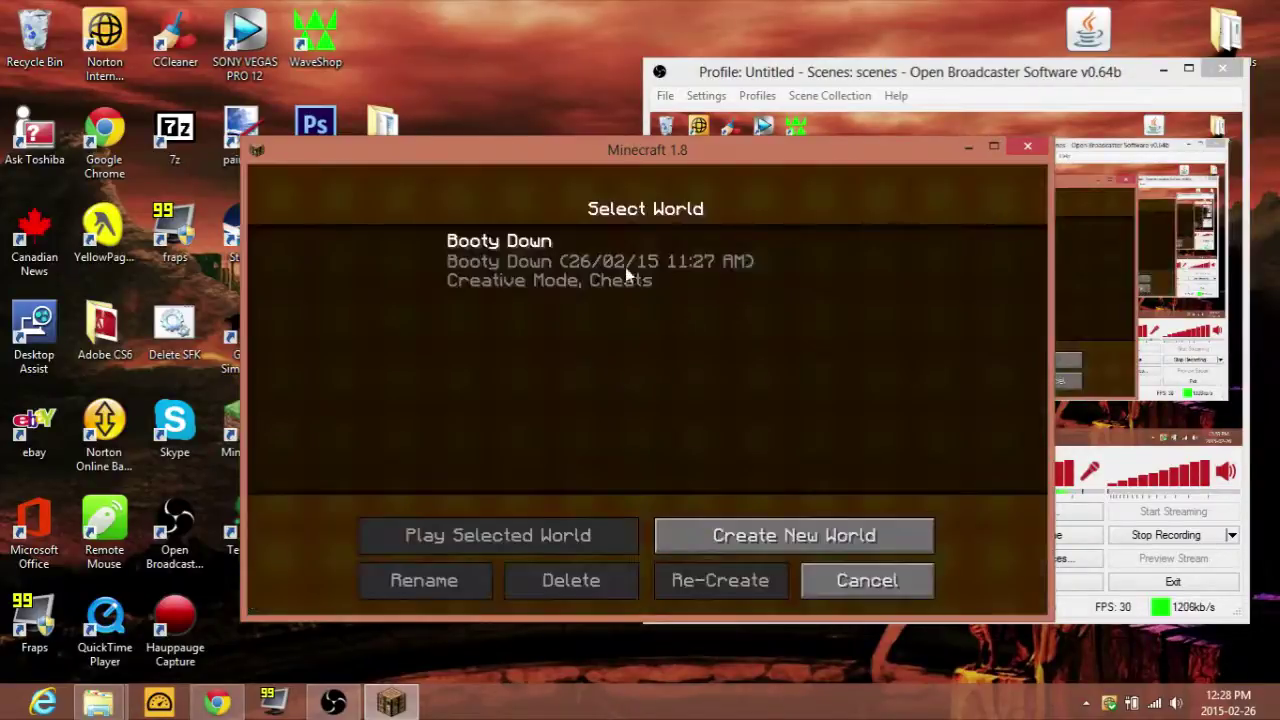
double_click(545, 262)
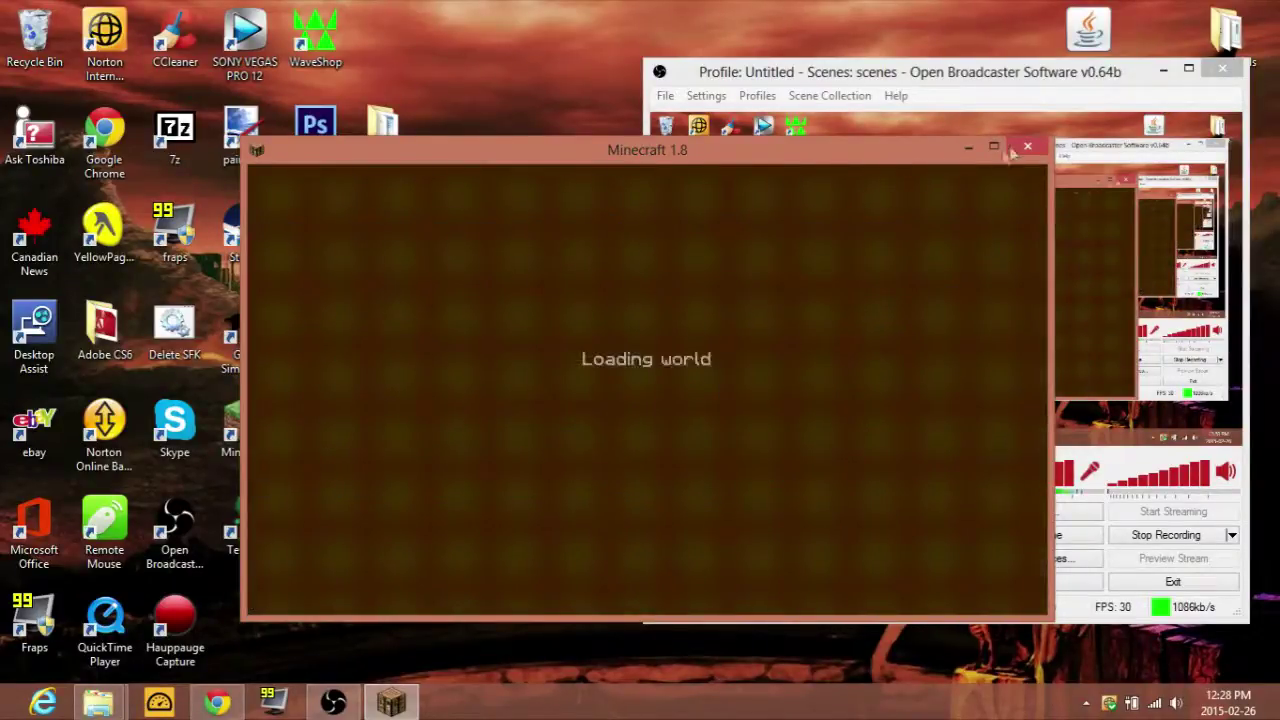
click(994, 147)
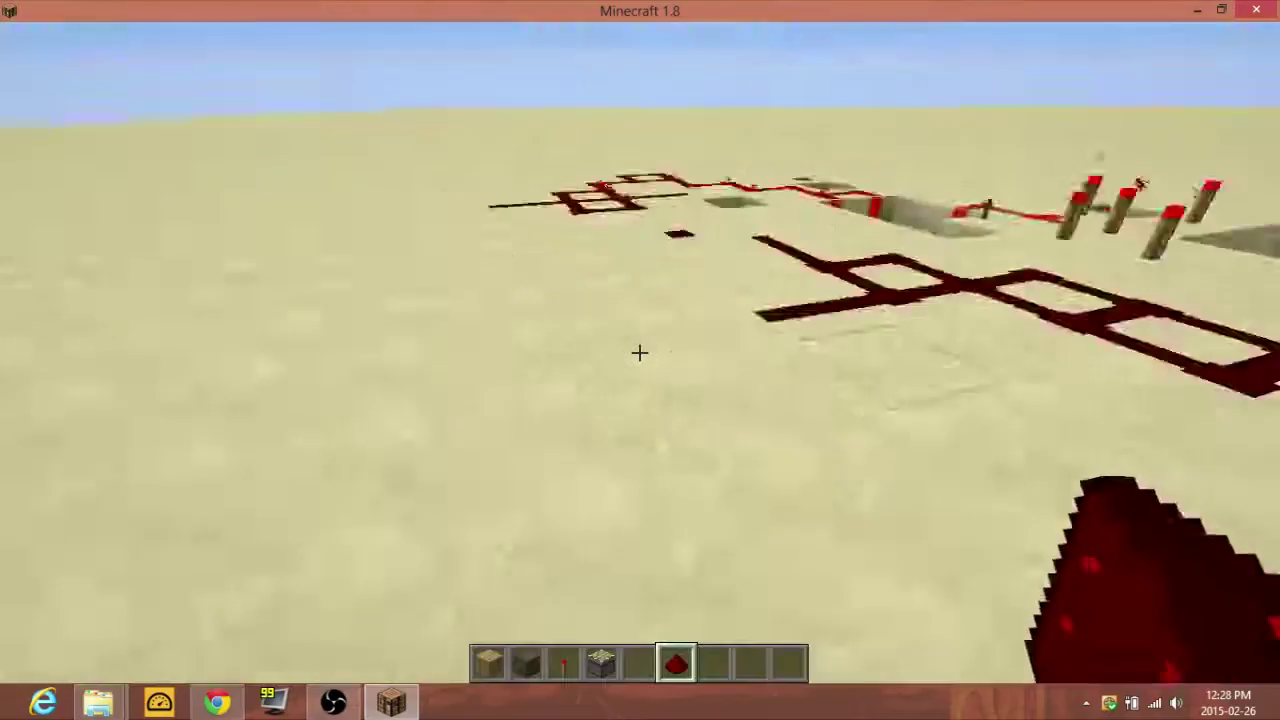
- Leave the world to the title screen and quit Minecraft
key(Escape)
click(679, 397)
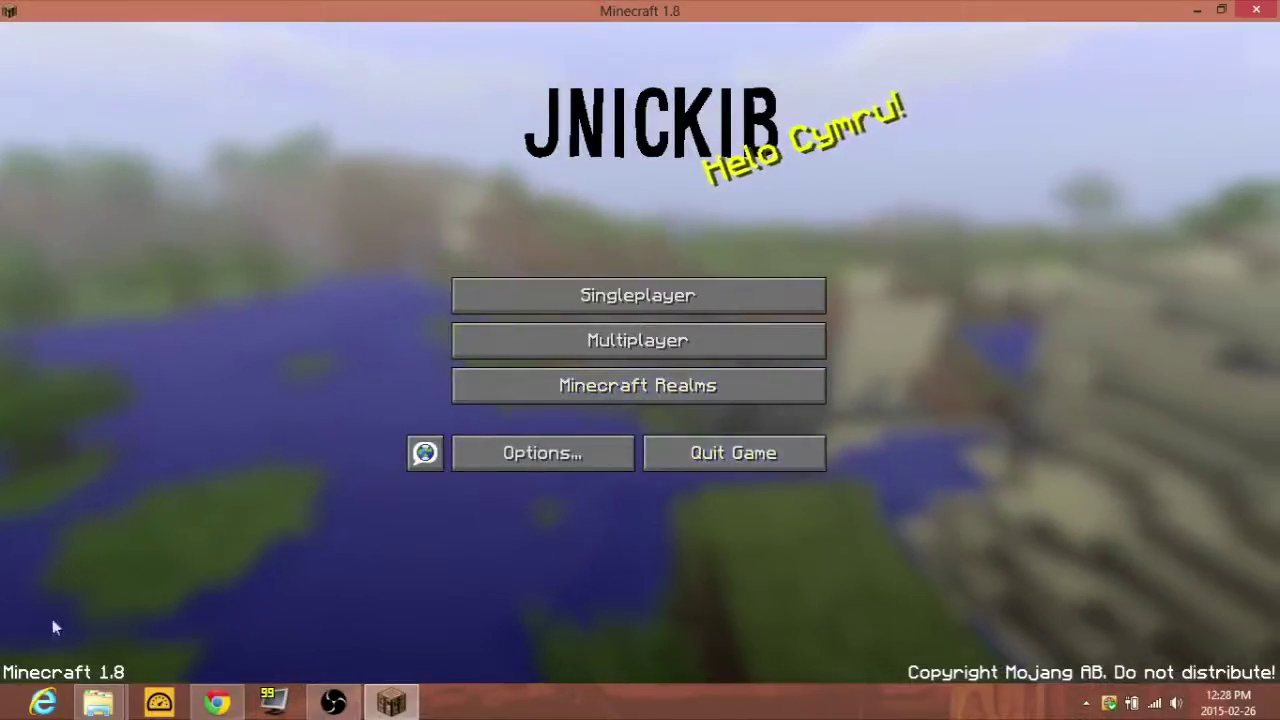
click(735, 453)
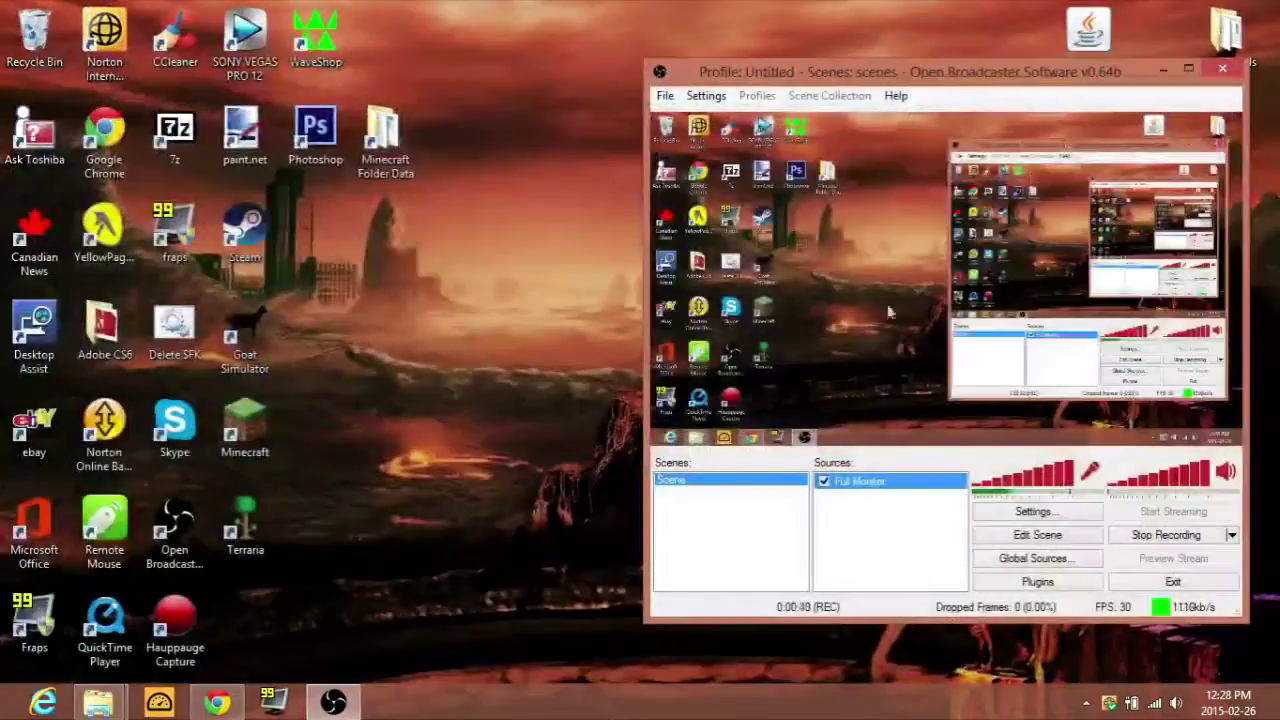
- Run the Forge 1.8 installer from the desktop and install the client into the .minecraft folder
click(1163, 70)
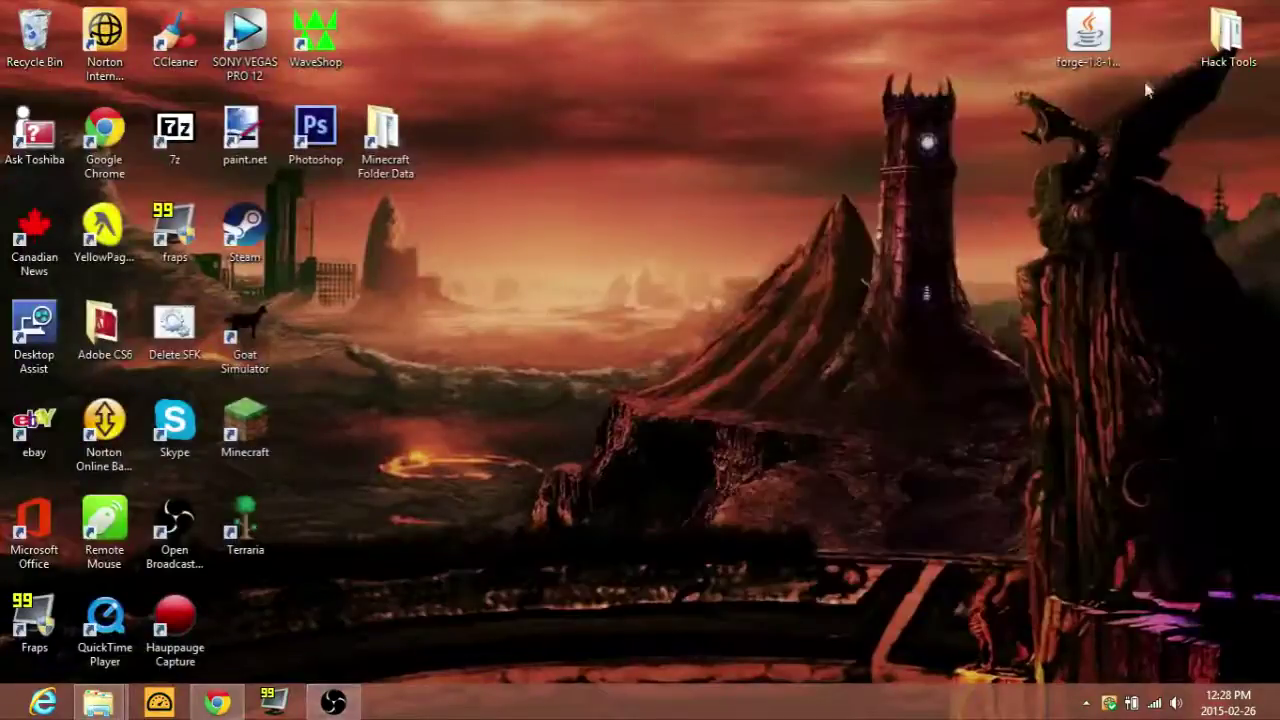
click(1108, 53)
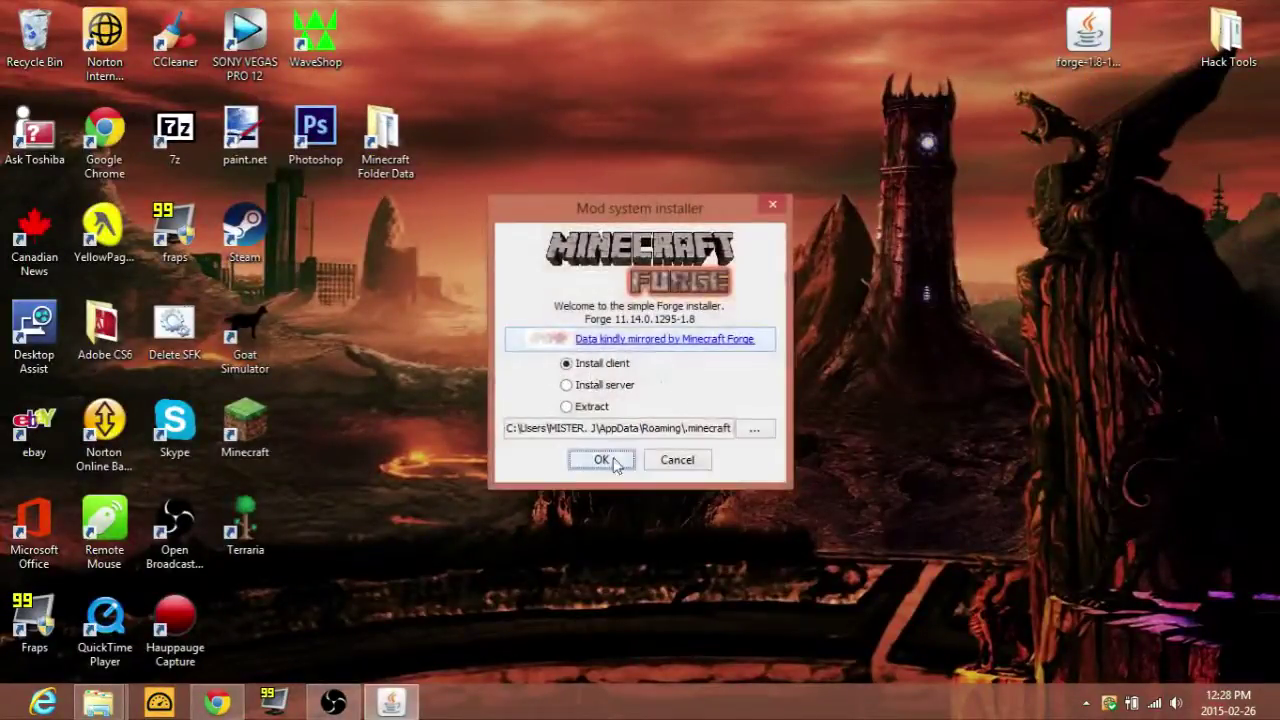
click(614, 462)
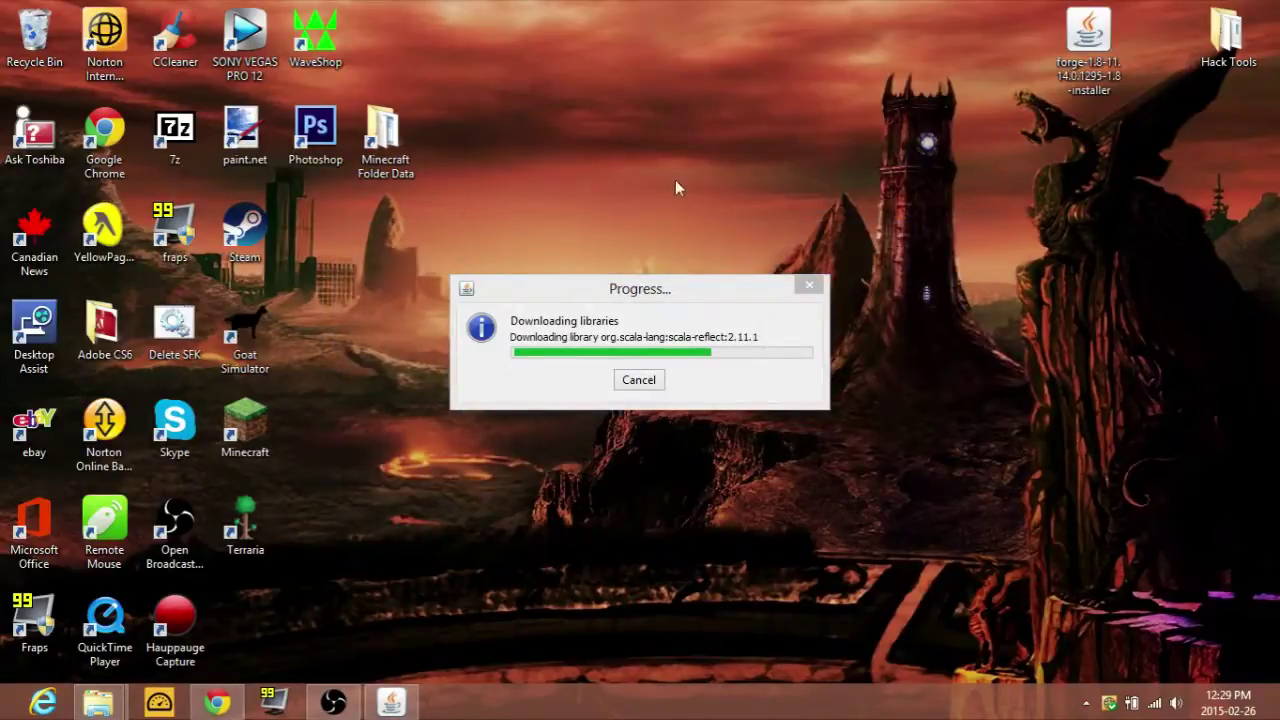
- Open the Minecraft data folder, look inside its mods folder, and return to .minecraft
double_click(383, 140)
click(582, 338)
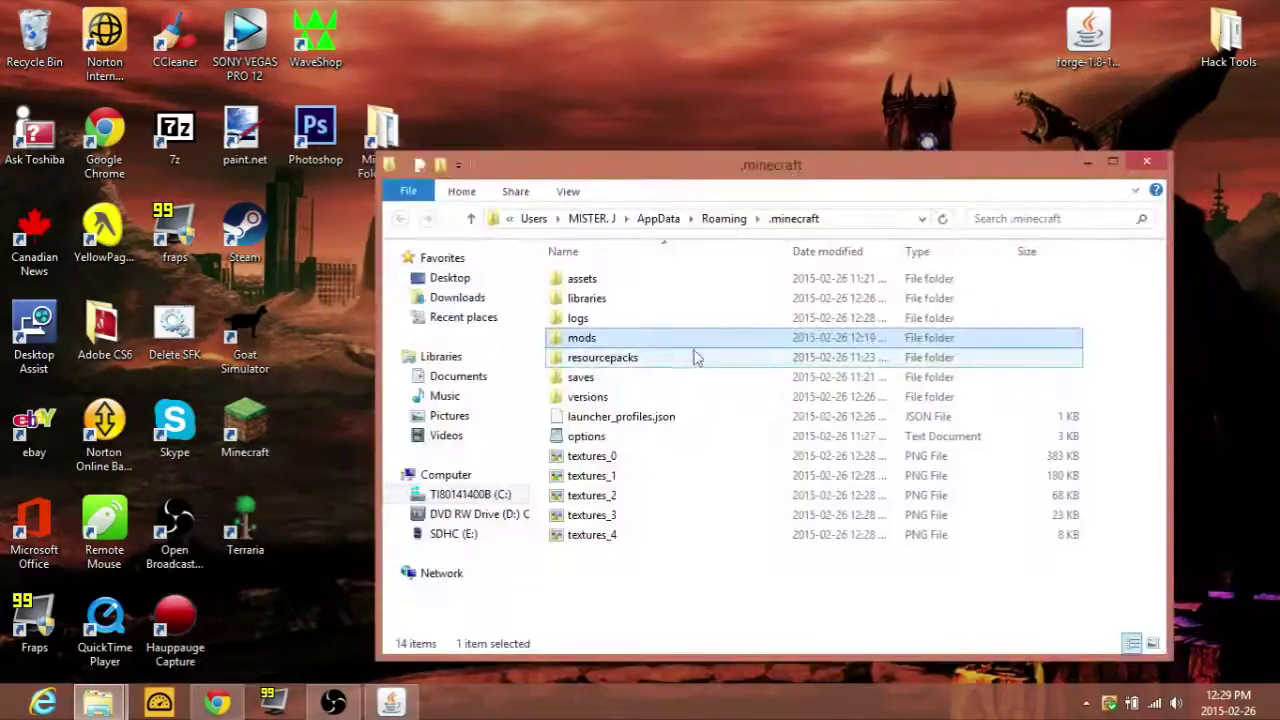
double_click(582, 338)
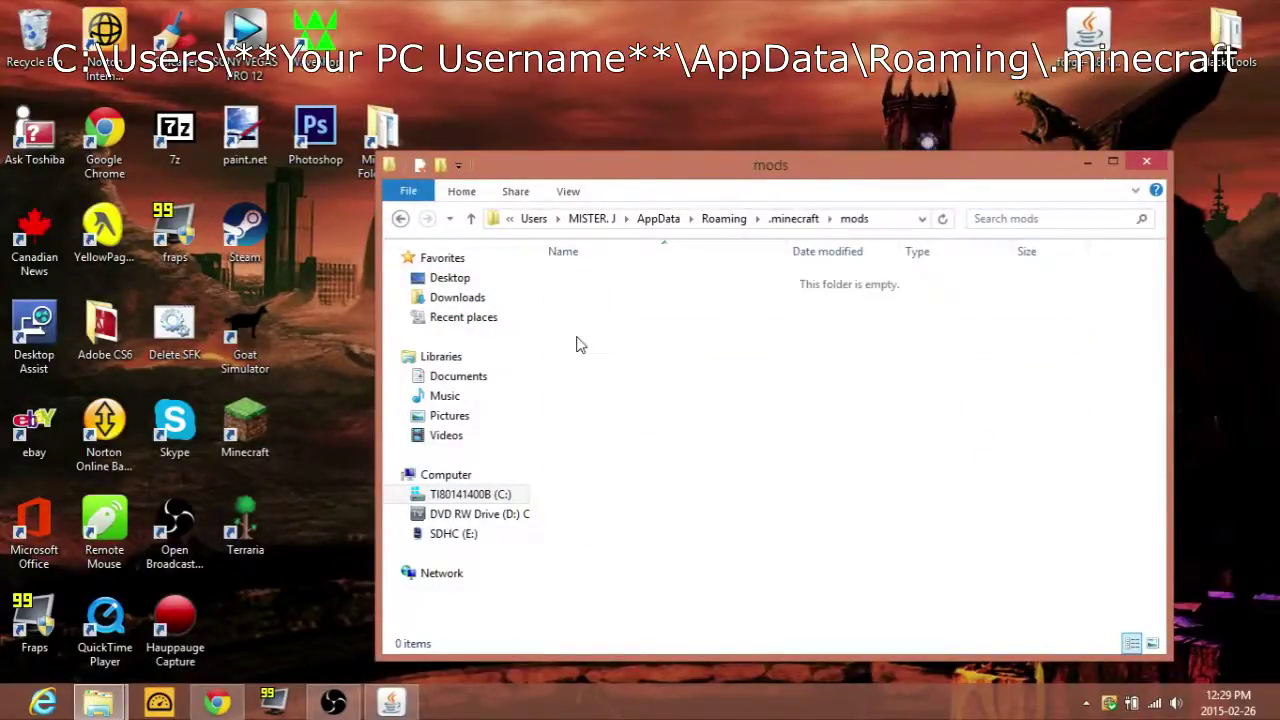
click(800, 218)
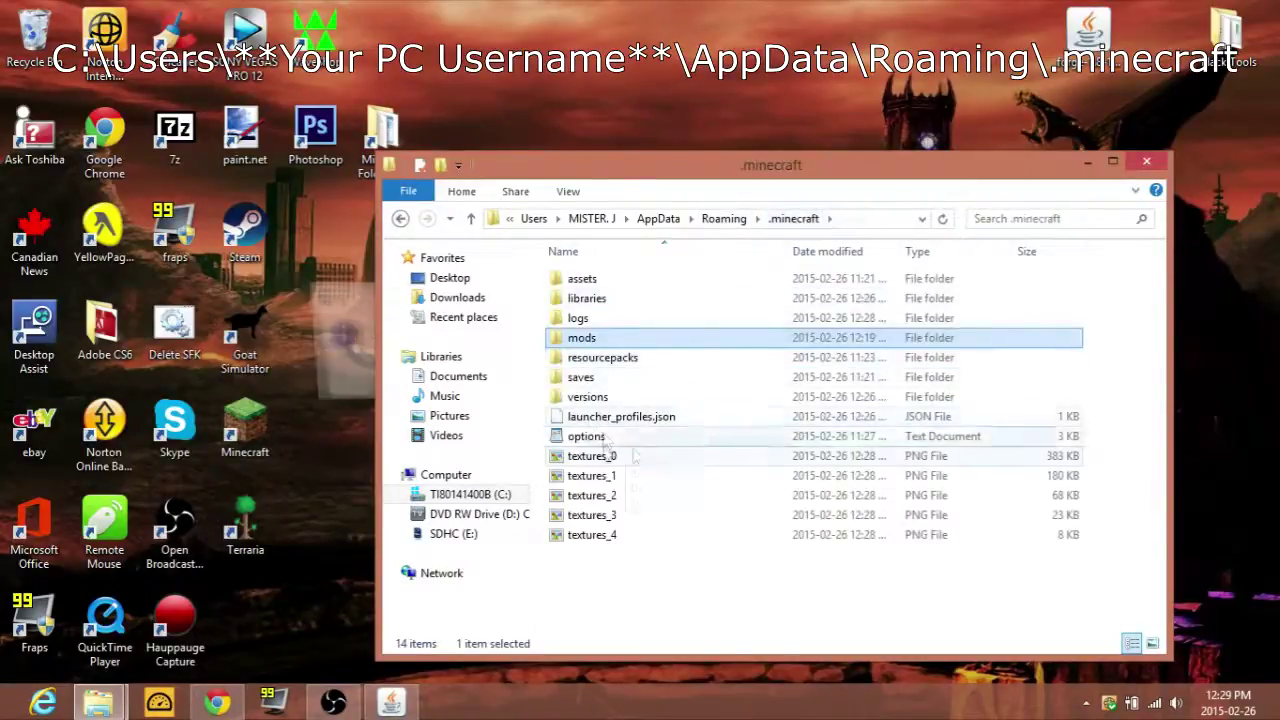
- Acknowledge the installer's completion message and minimize the .minecraft folder window
click(362, 305)
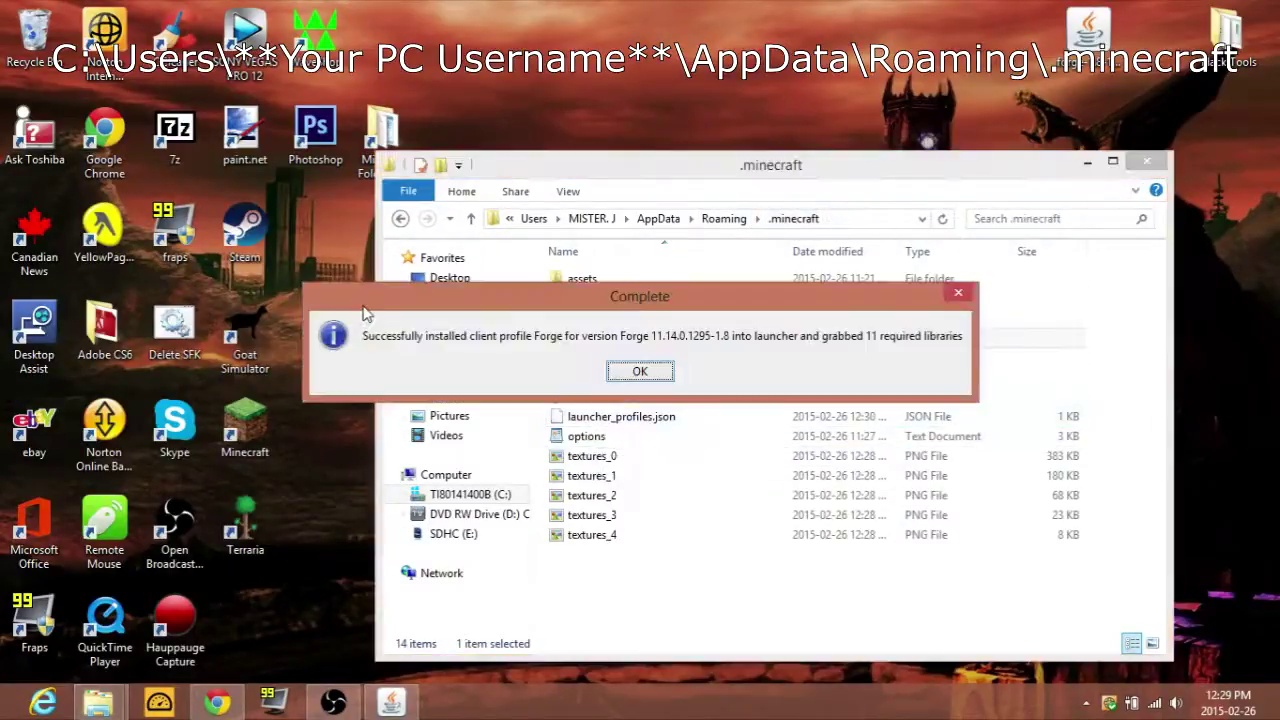
click(643, 372)
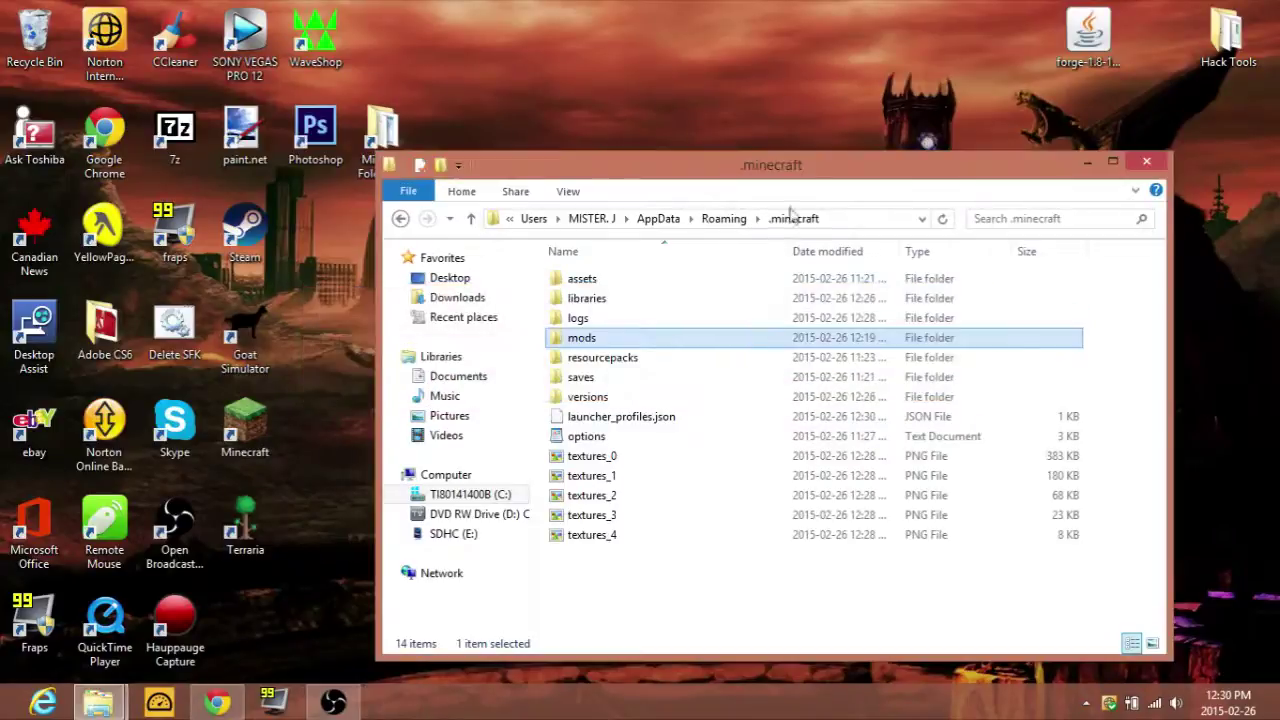
click(1087, 165)
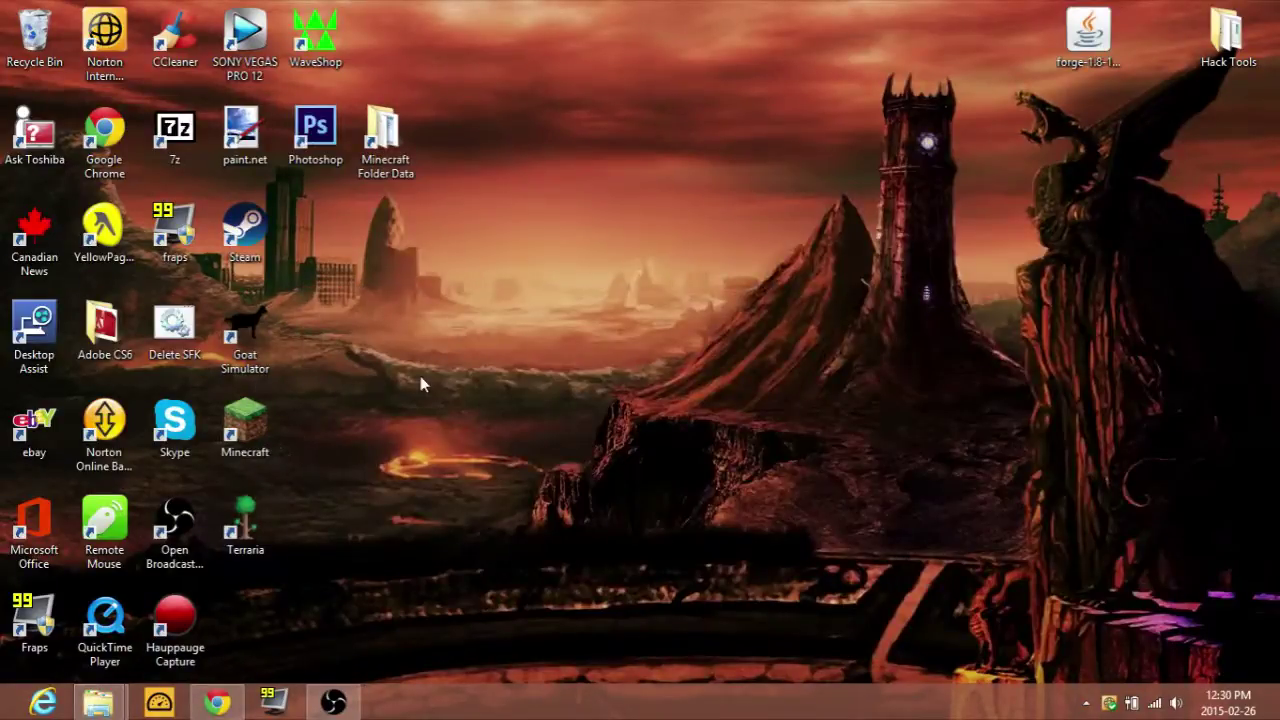
drag(558, 308, 370, 460)
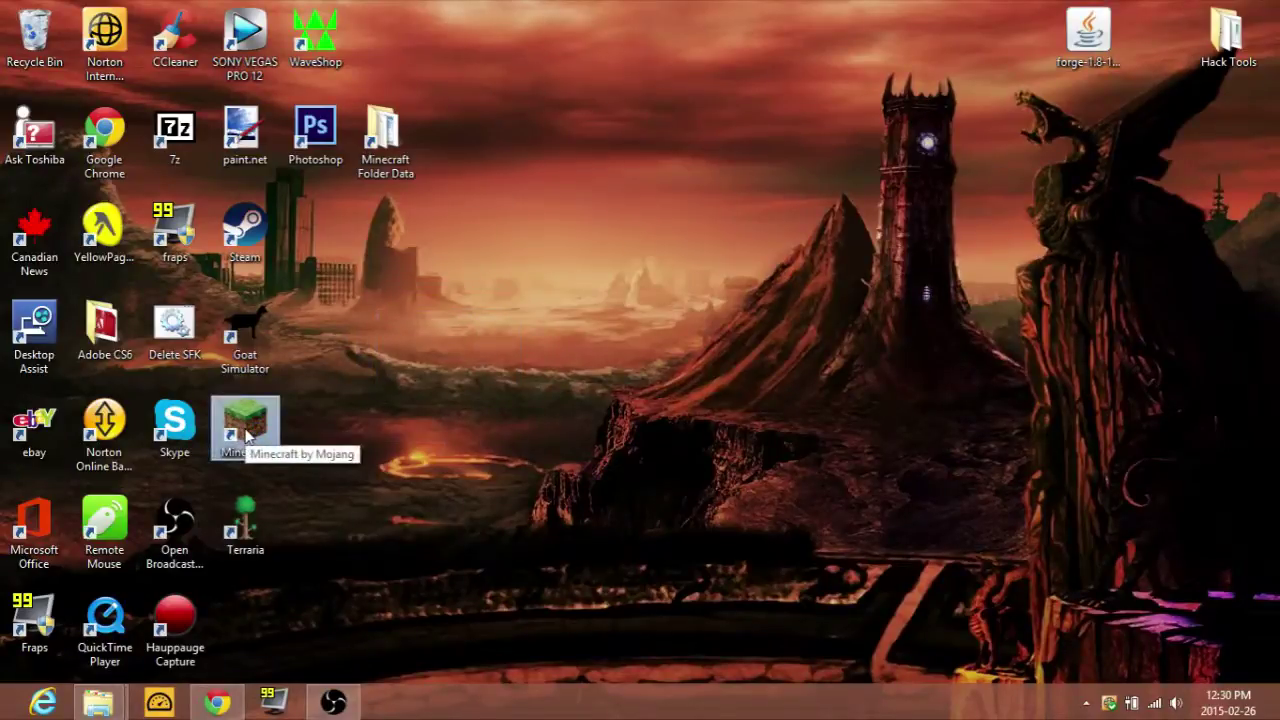
- Open the Minecraft launcher and select the Forge profile
double_click(245, 425)
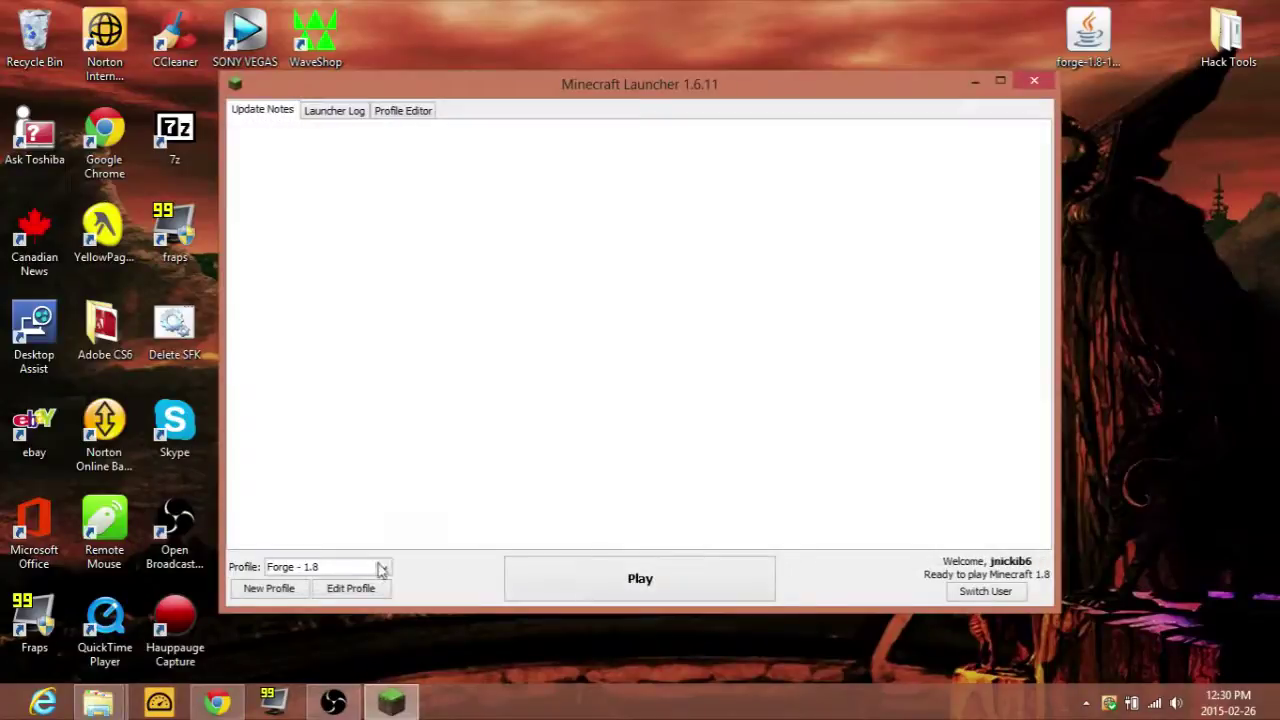
click(382, 567)
click(370, 581)
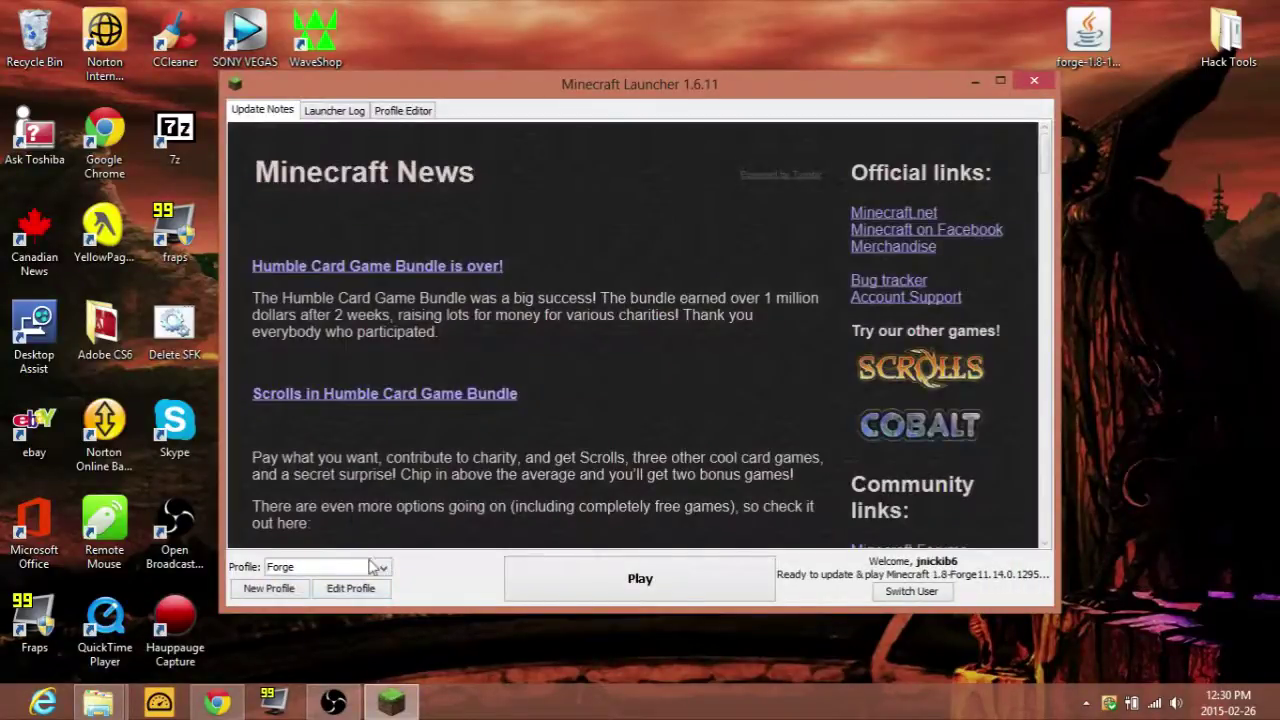
- Switch the launcher profile to Forge - 1.8 and back to Forge
click(380, 567)
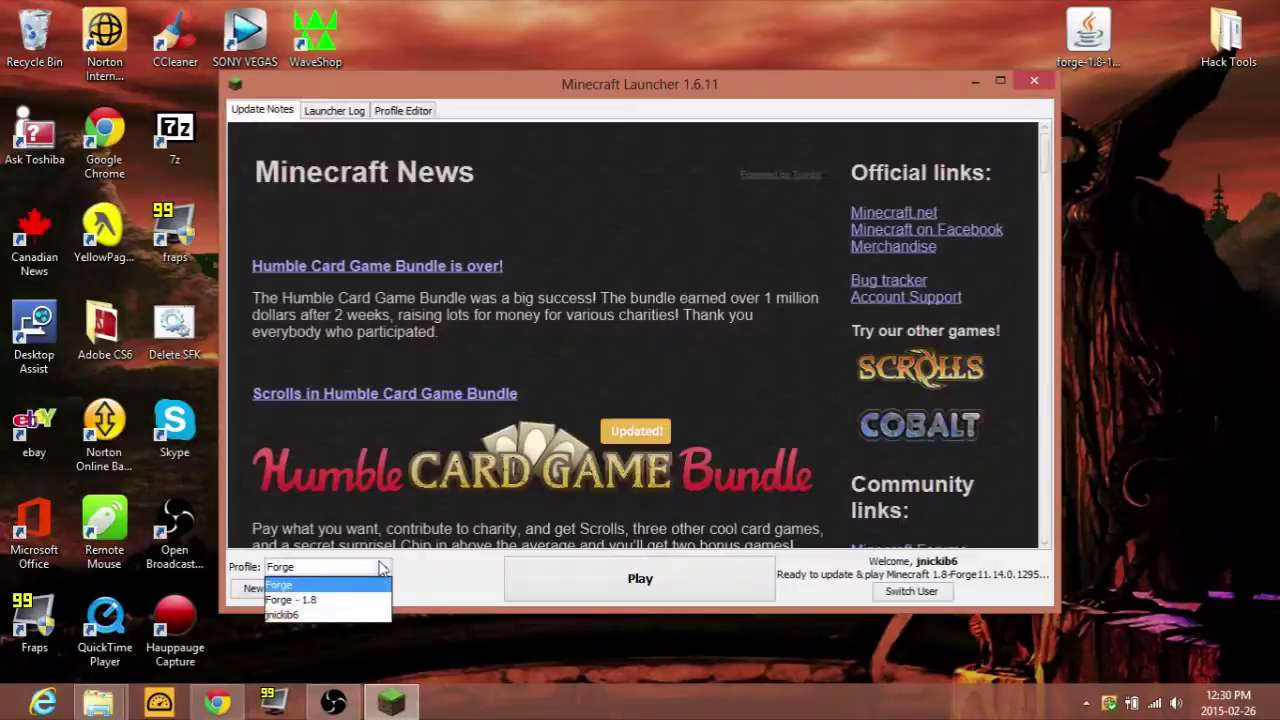
click(318, 601)
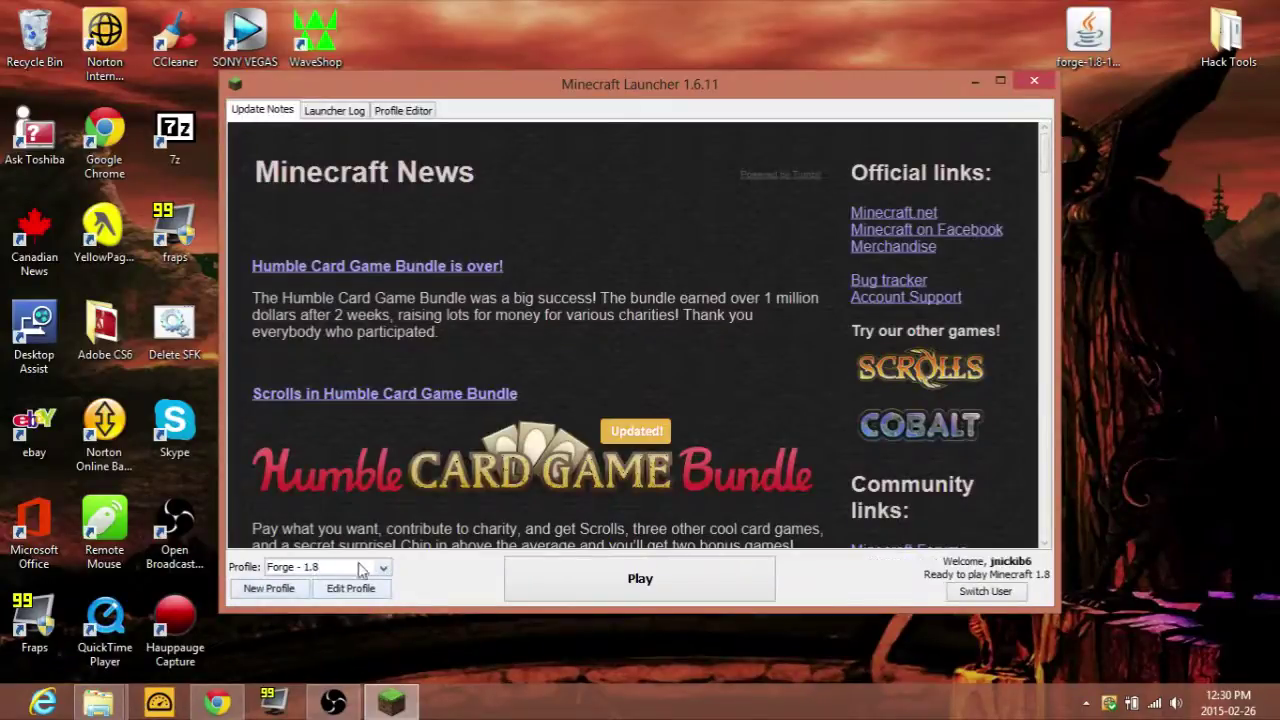
click(362, 569)
click(364, 589)
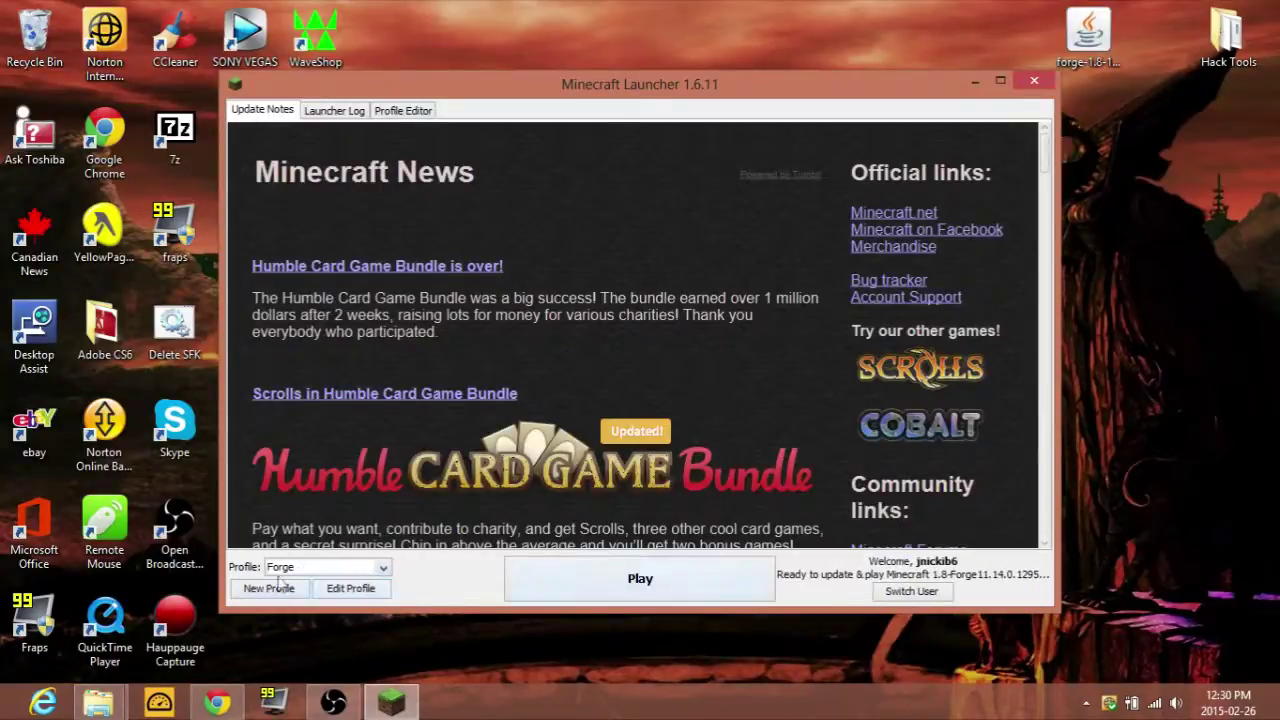
- Keep Forge as the launcher profile and start the game with it
click(318, 569)
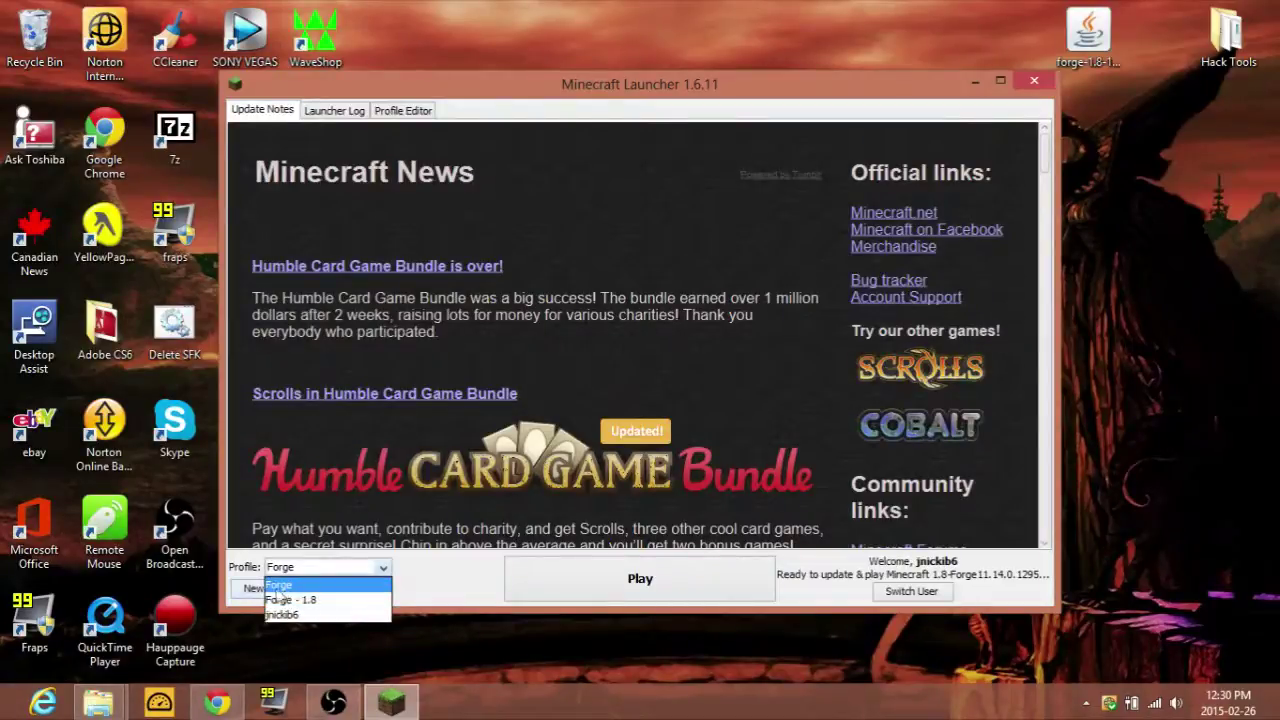
click(305, 590)
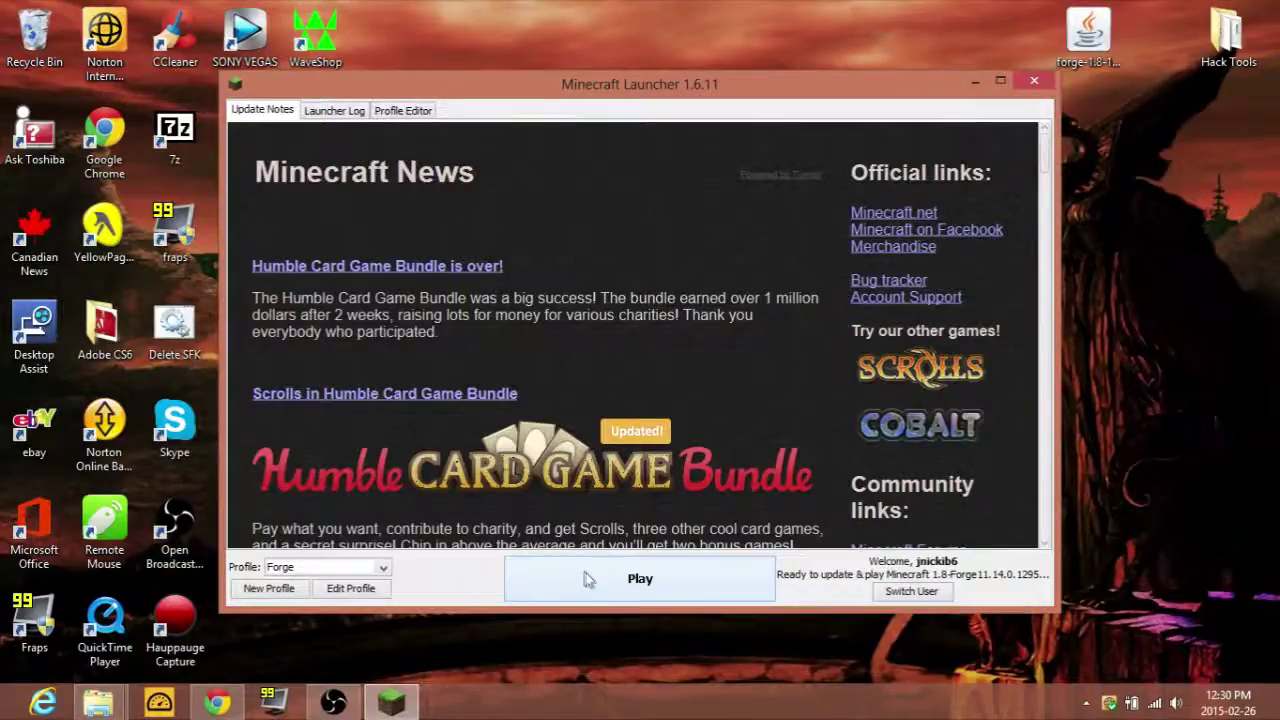
click(588, 580)
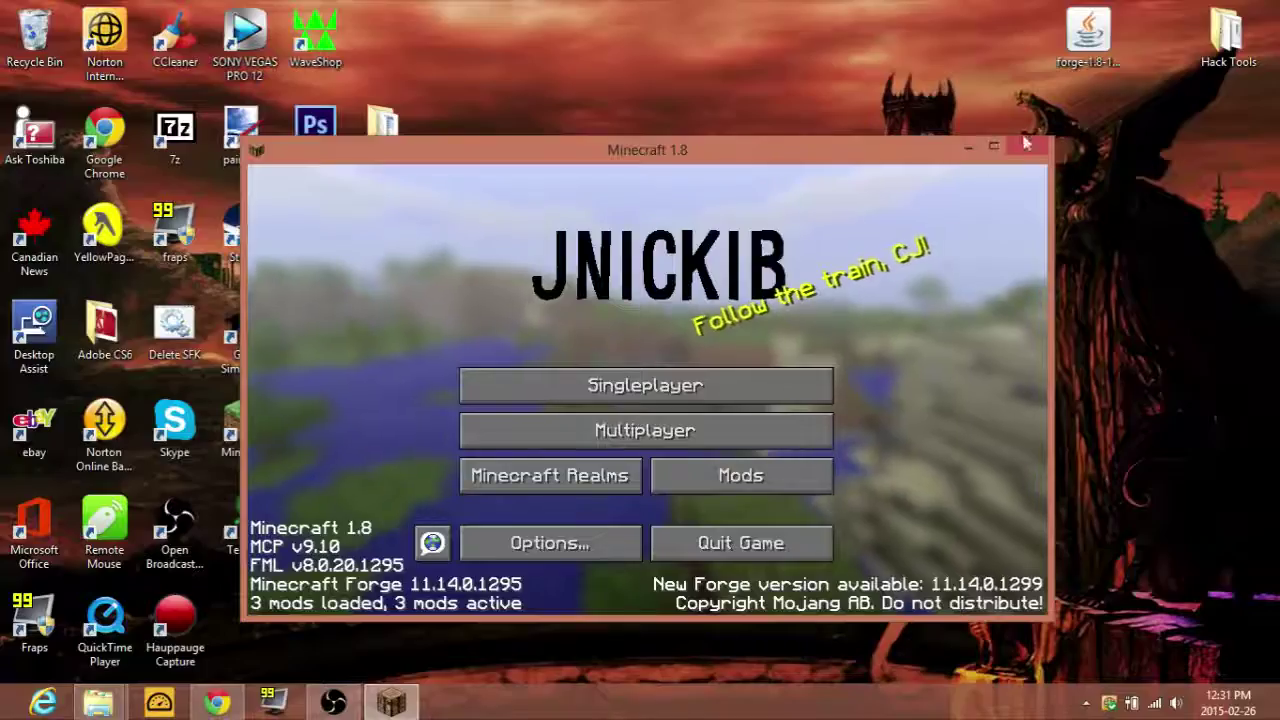
- Maximize the game window and check the Options and singleplayer world screens, returning to the title screen
click(978, 150)
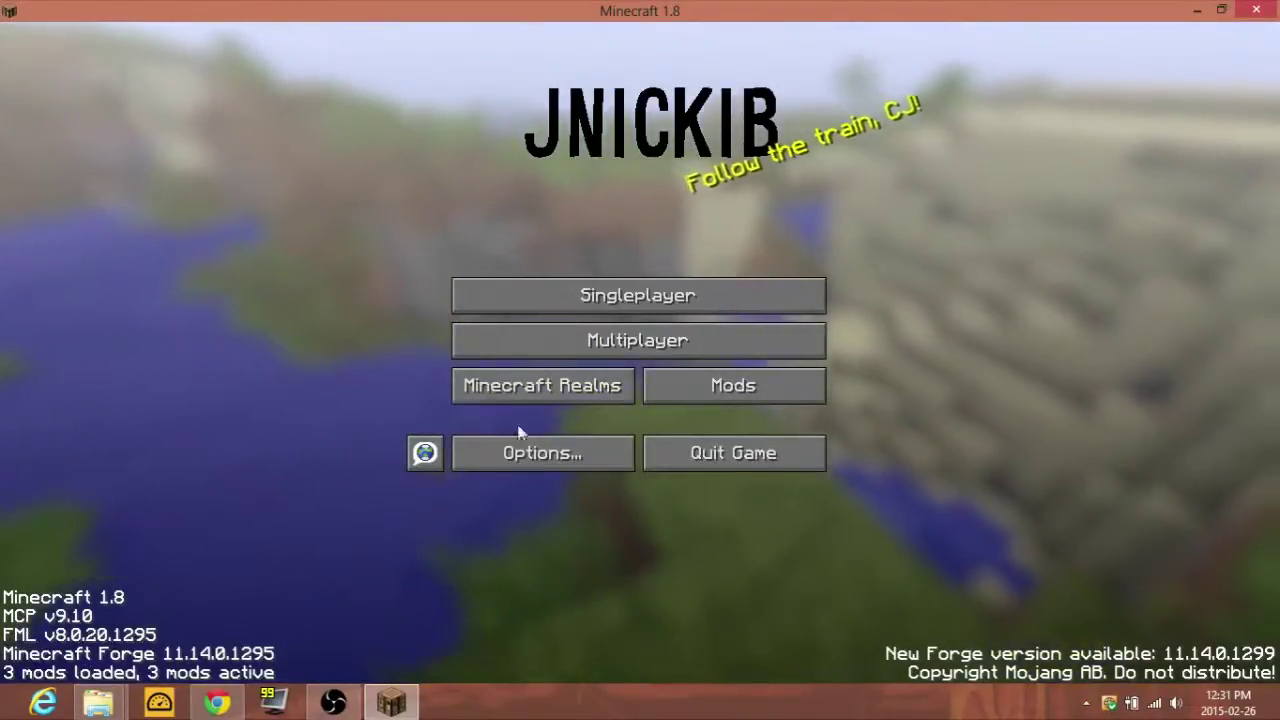
click(480, 452)
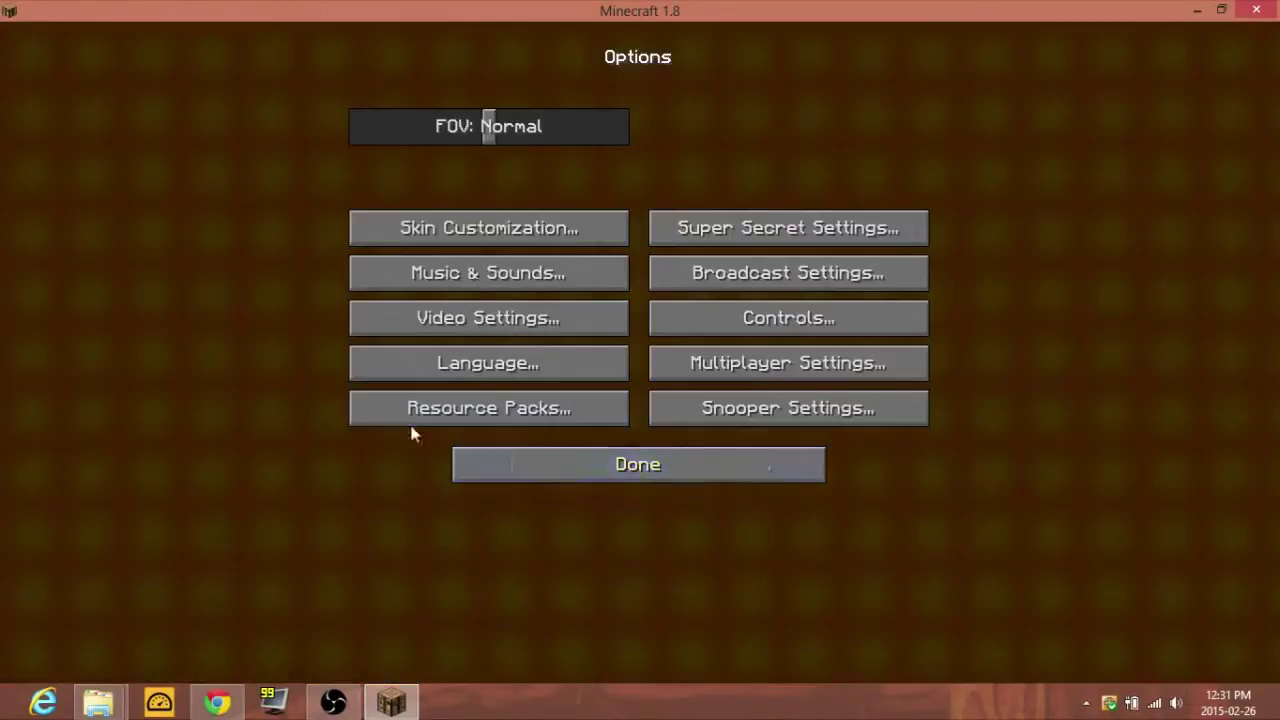
click(594, 463)
click(554, 288)
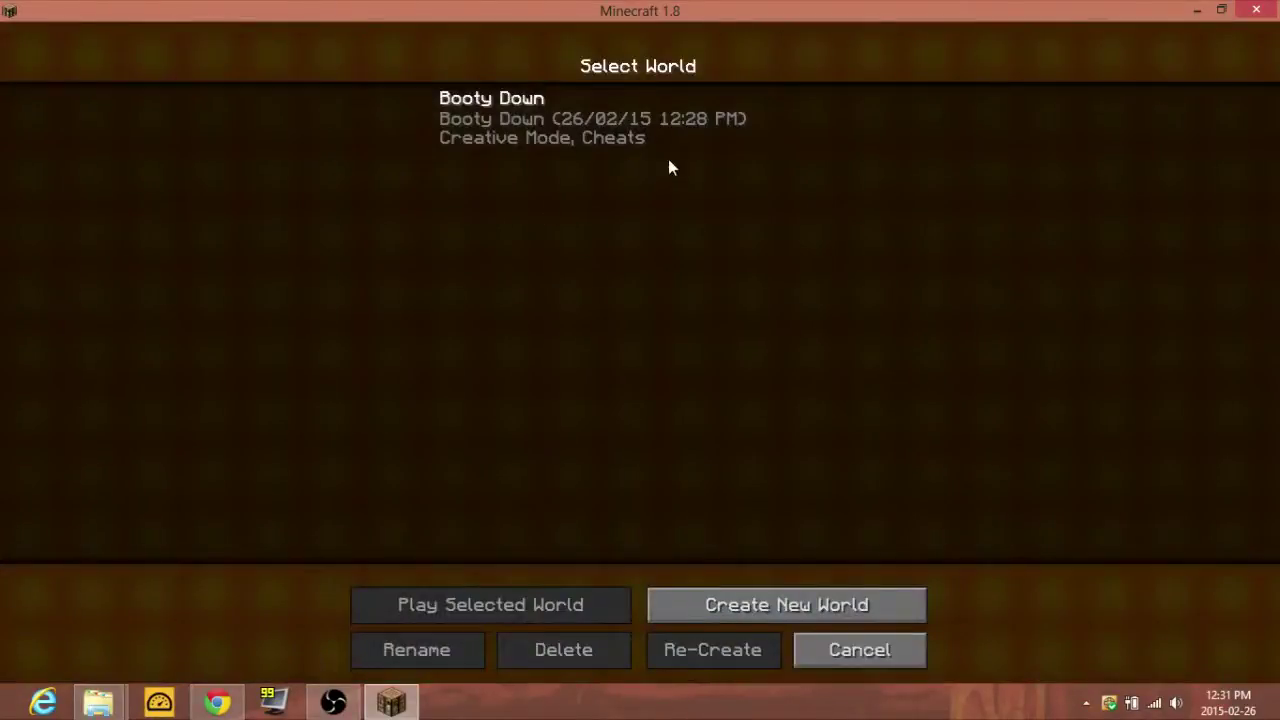
click(859, 650)
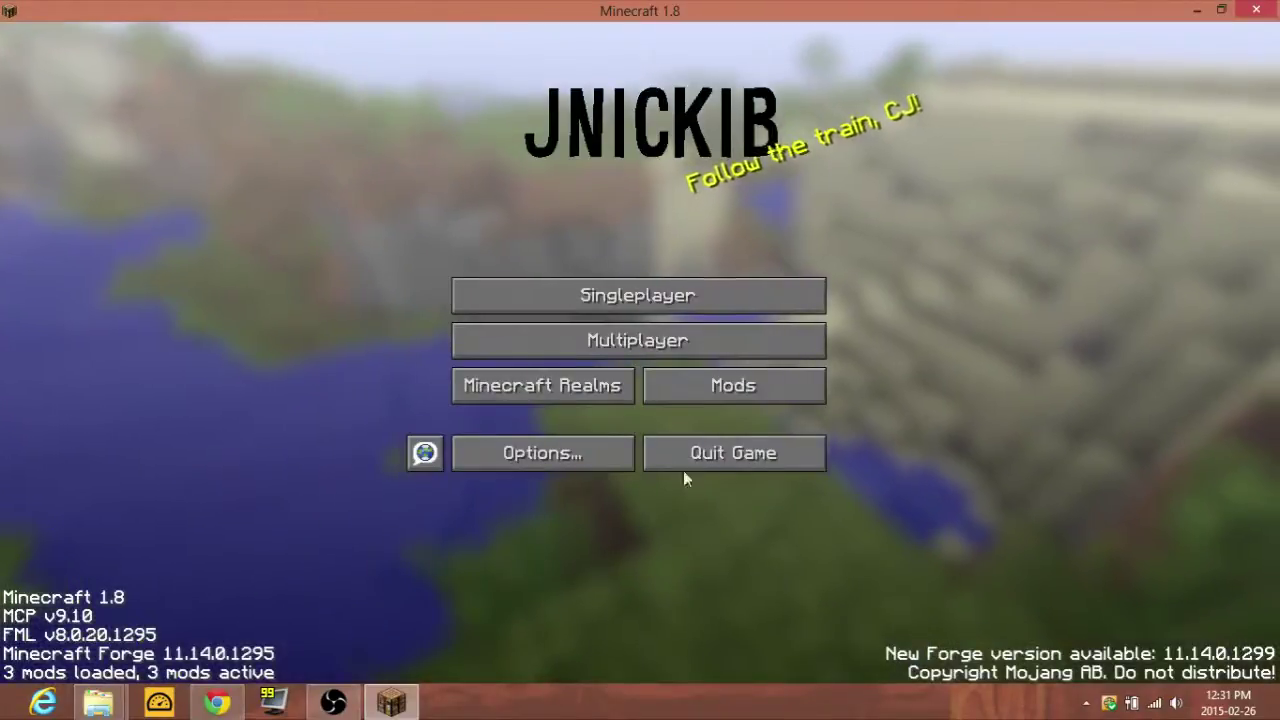
- Review the Minecraft Coder Pack and Minecraft Forge entries in the mod list, and quit the game
click(757, 388)
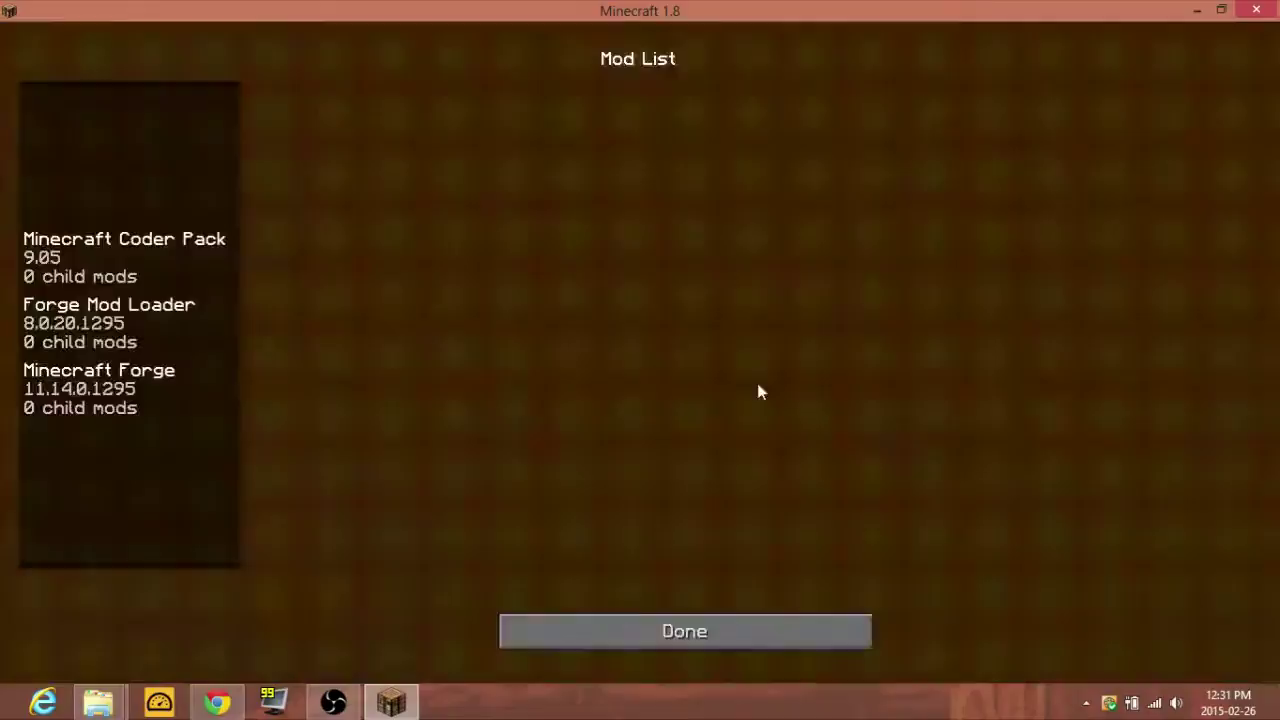
click(101, 252)
click(117, 374)
click(122, 270)
click(118, 372)
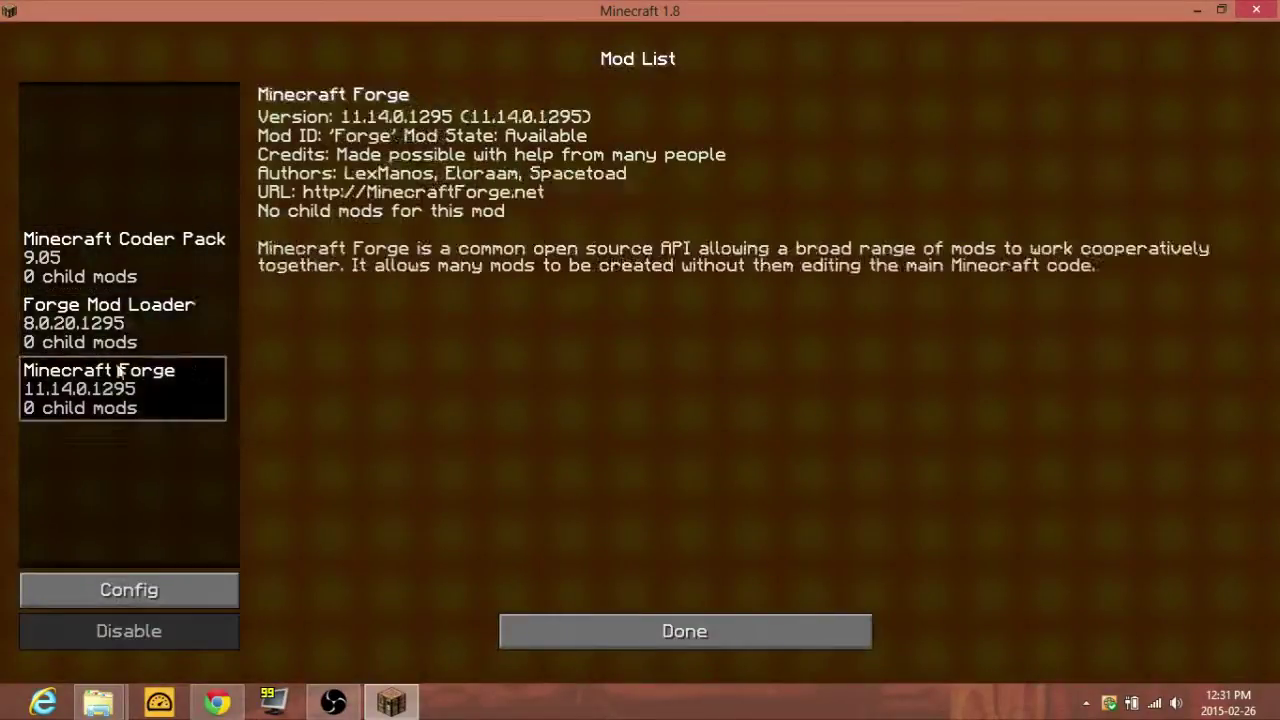
click(133, 267)
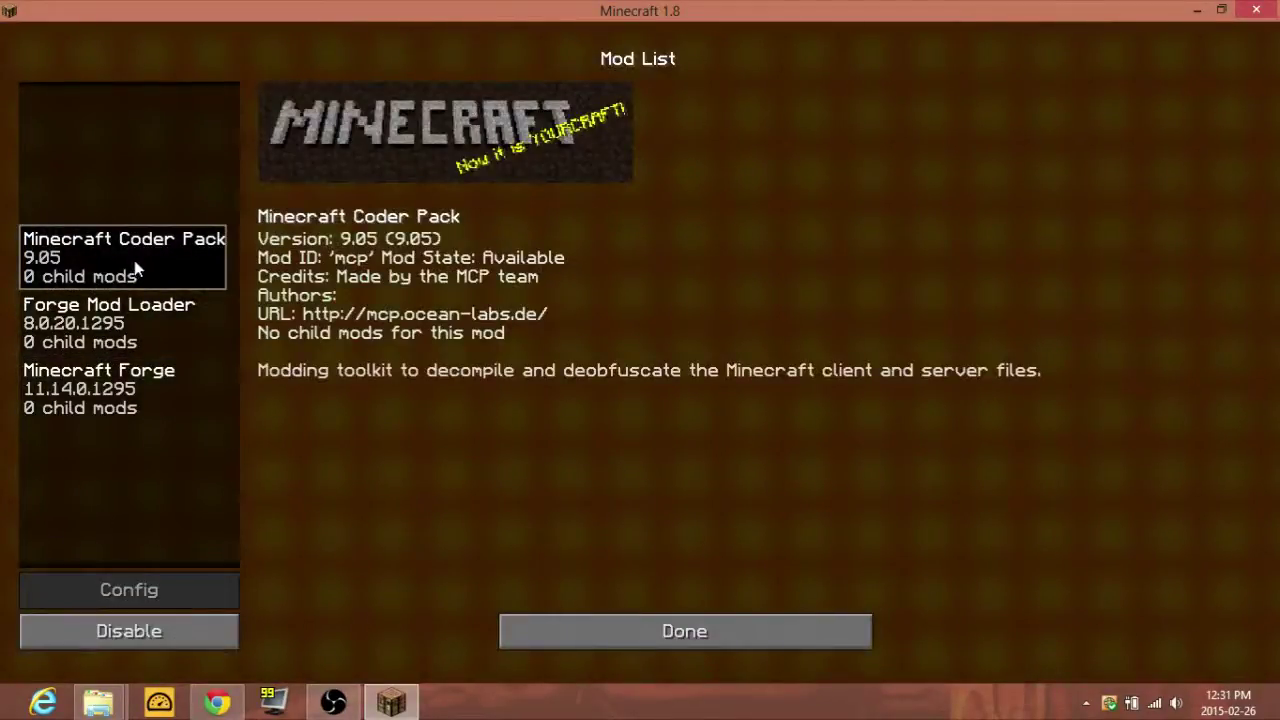
click(660, 620)
click(690, 455)
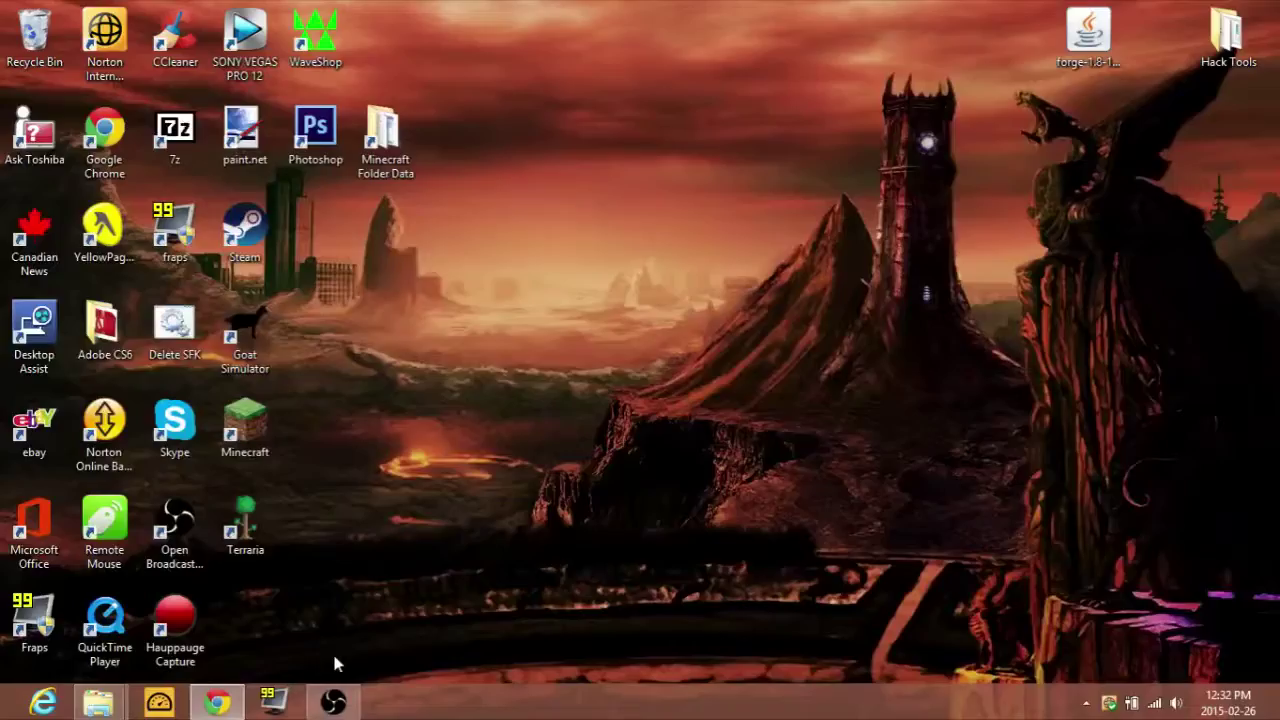
- Search in a maximized Chrome window for "too many items 1.8 forge" and open the TooManyItems 1.8/1.7.10/1.7.2 result on mod-minecraft.net
click(220, 703)
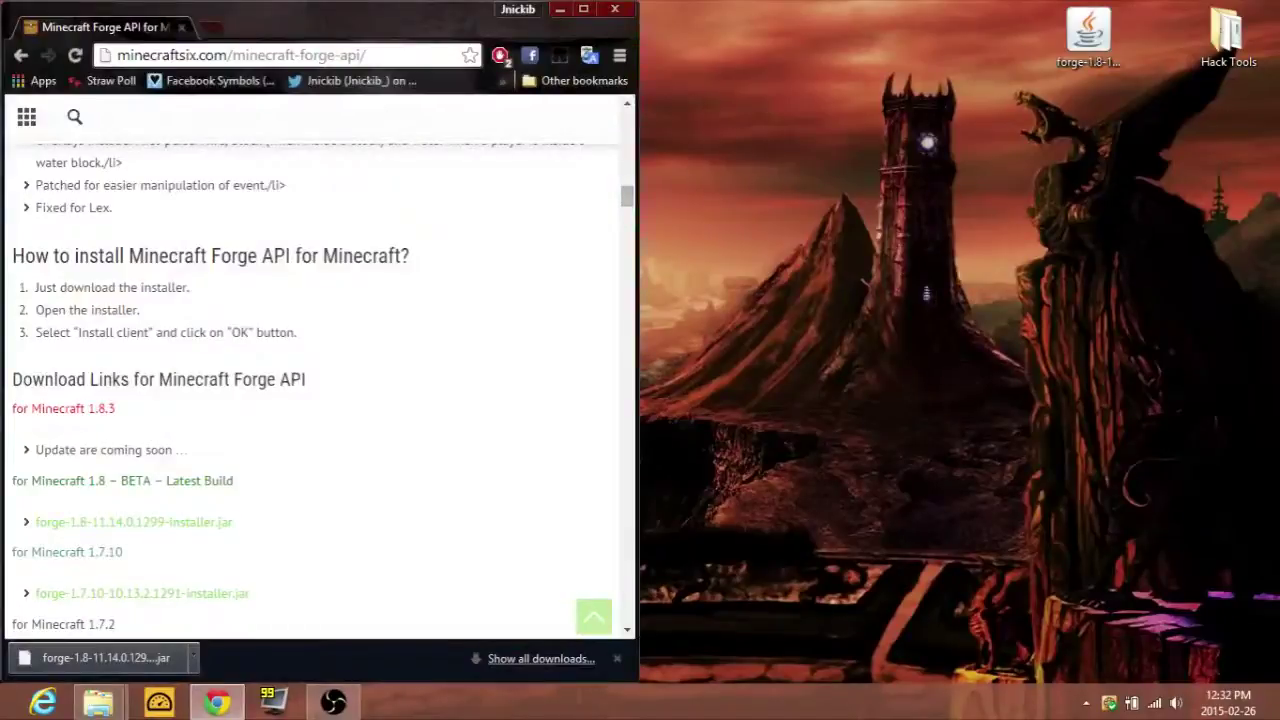
click(586, 12)
click(338, 40)
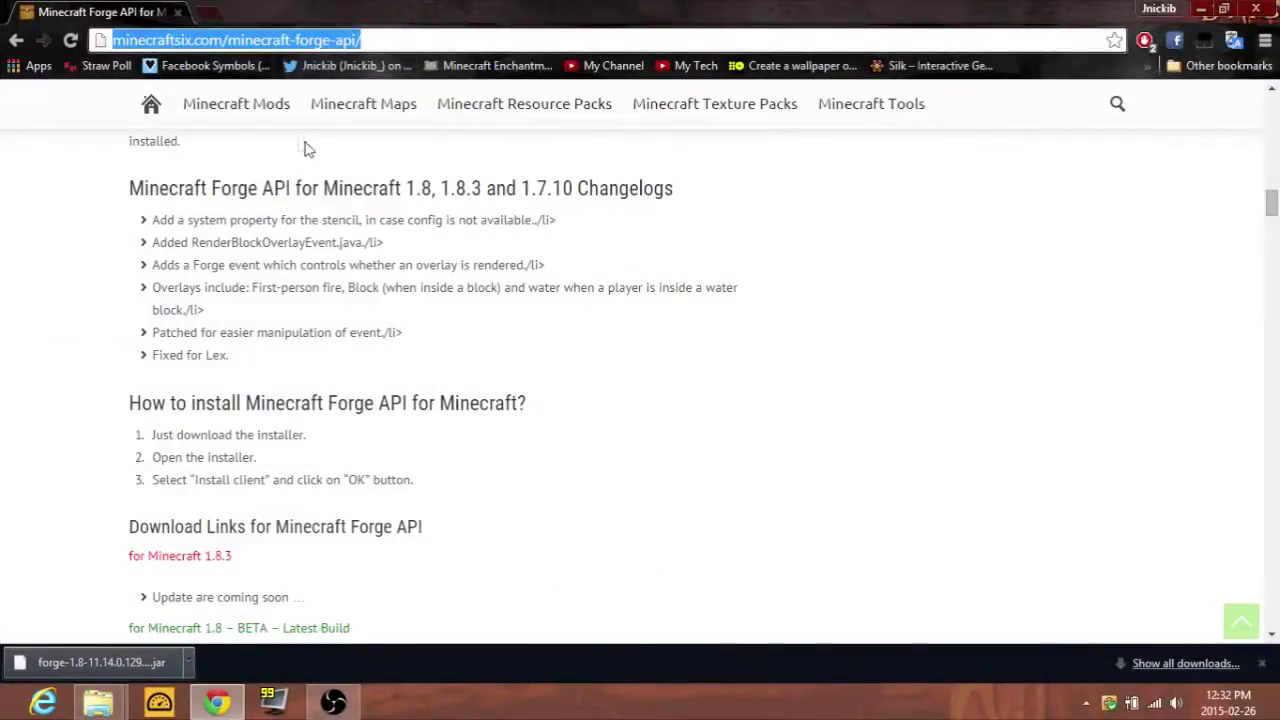
text(too )
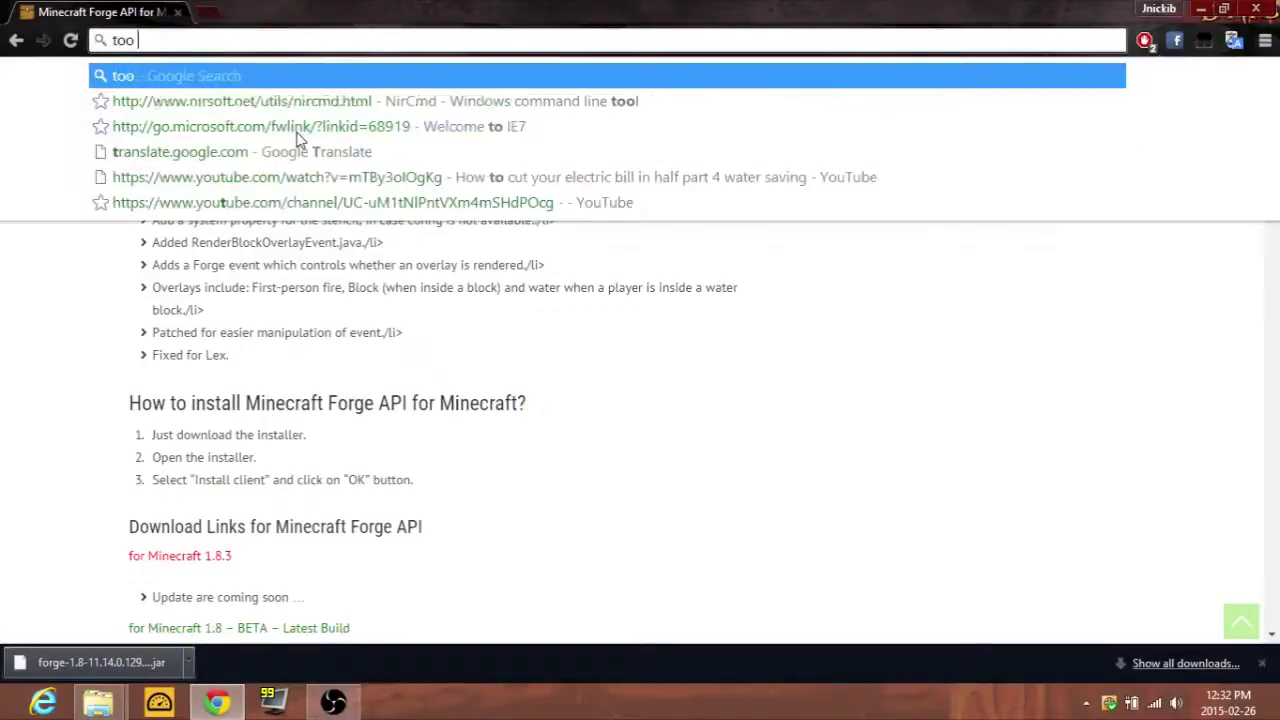
text(many ite)
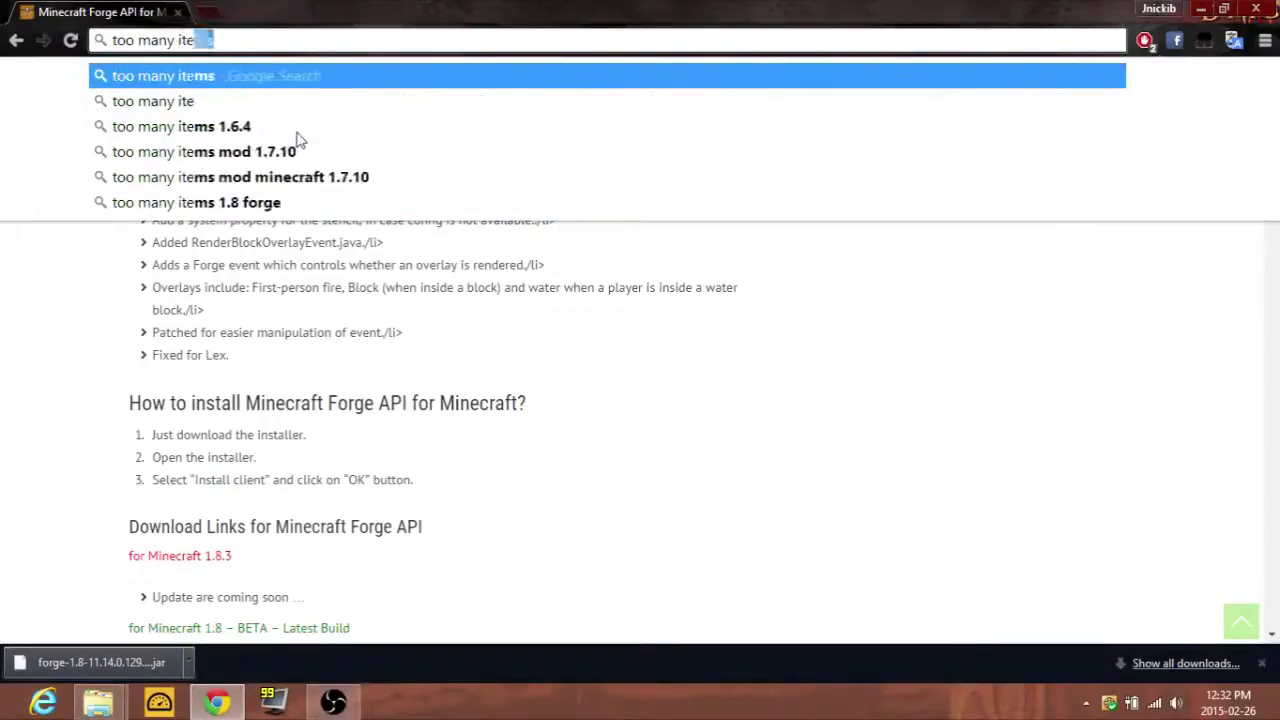
text(ms 1.8)
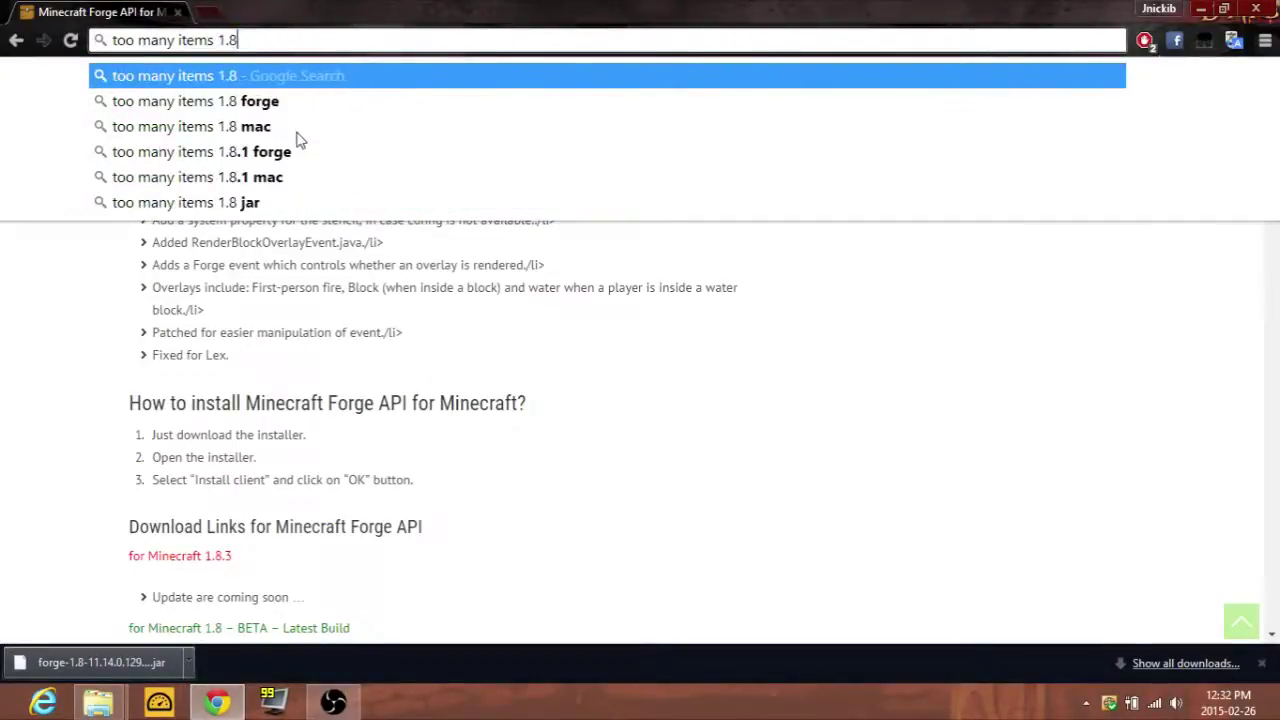
text( for)
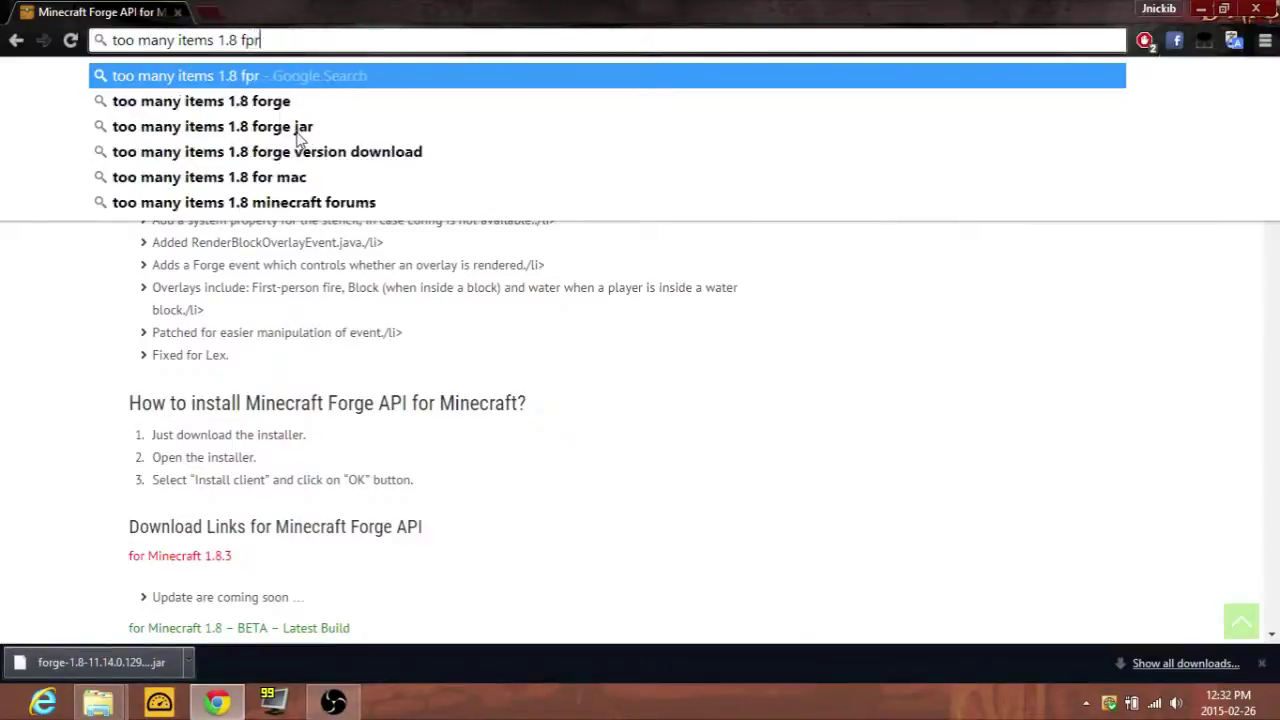
key(BackSpace)
key(BackSpace)
text(oge)
key(BackSpace)
key(BackSpace)
text(r)
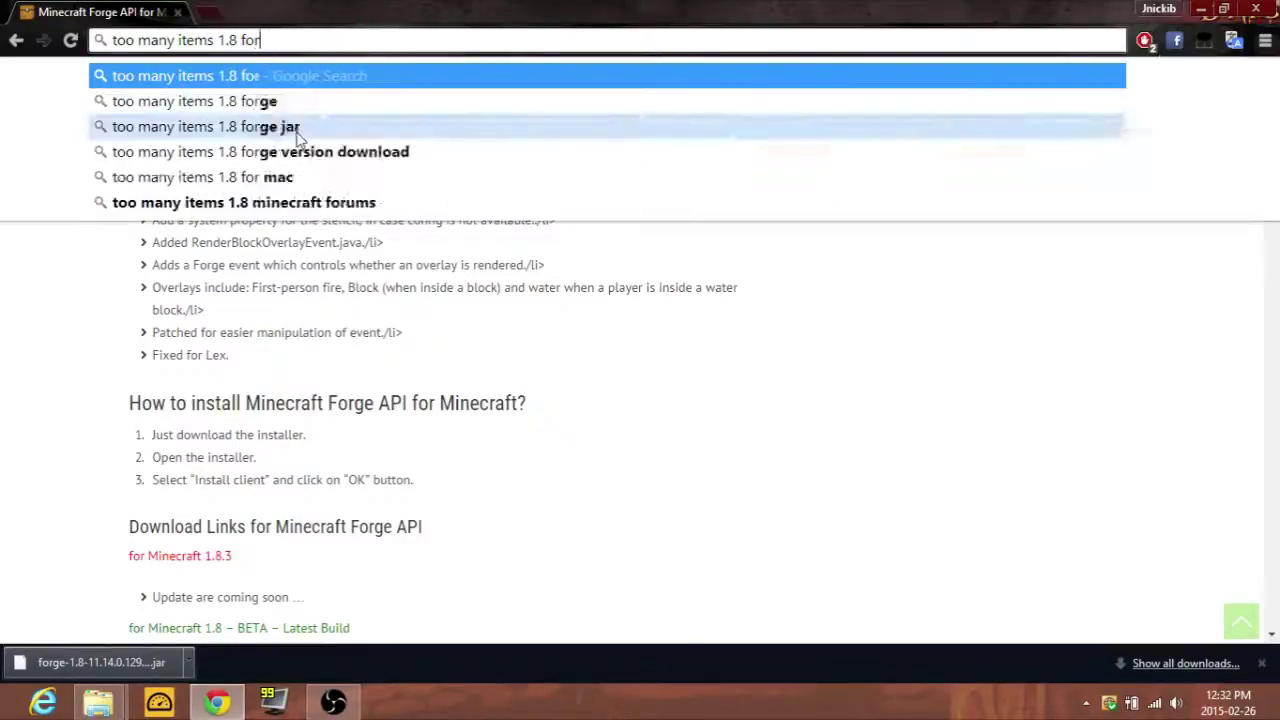
text(ge)
key(Return)
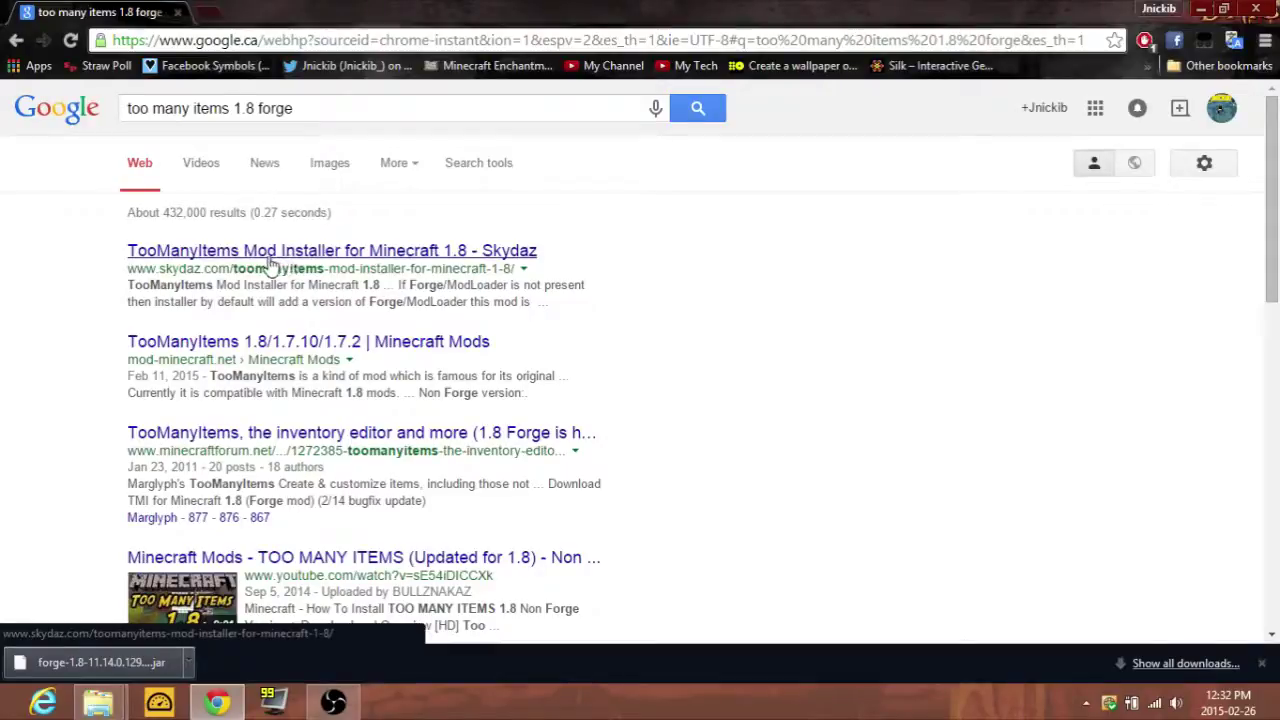
click(272, 345)
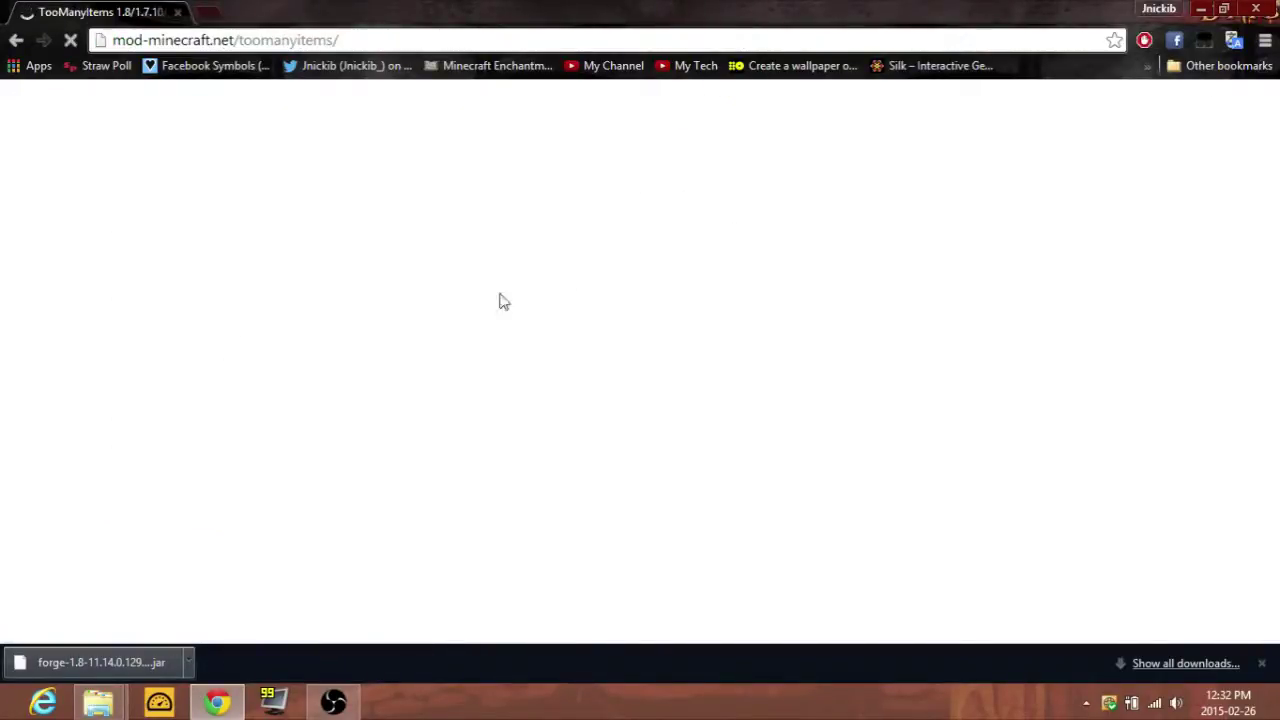
- Open the Forge version download link for Minecraft 1.8 on the TooManyItems page
scroll(252, 295, down, 3)
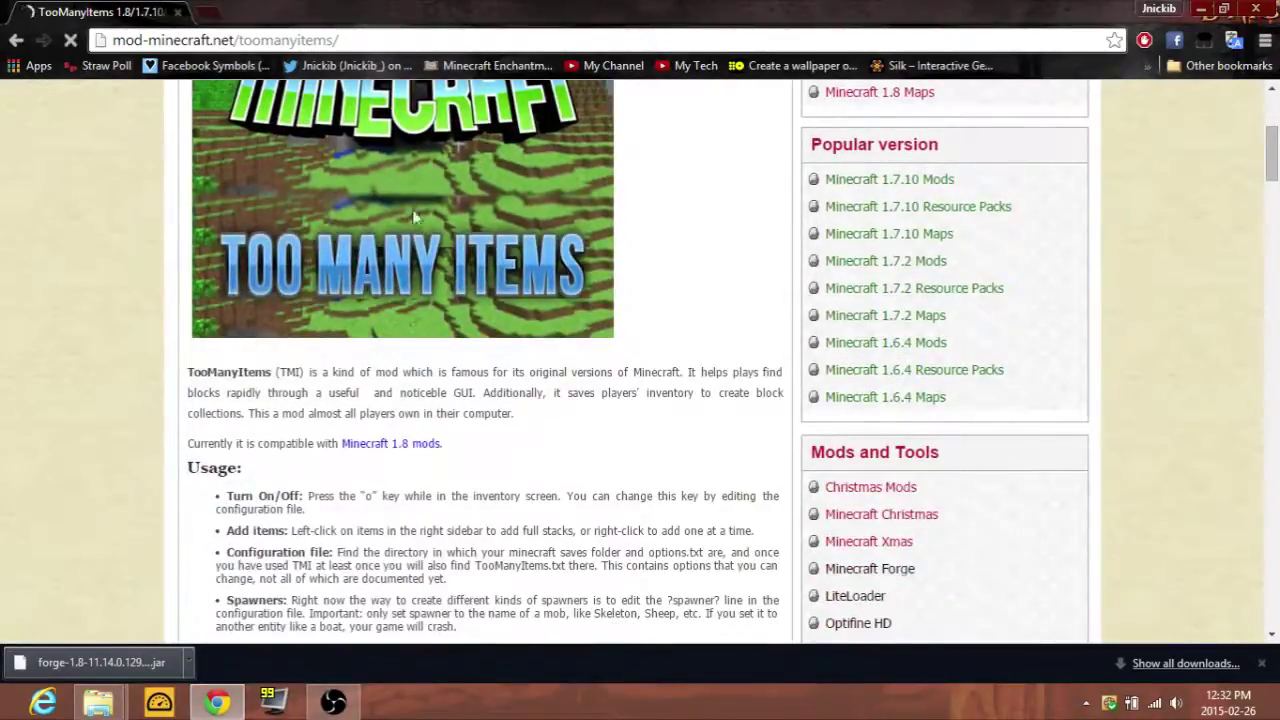
scroll(415, 217, down, 1)
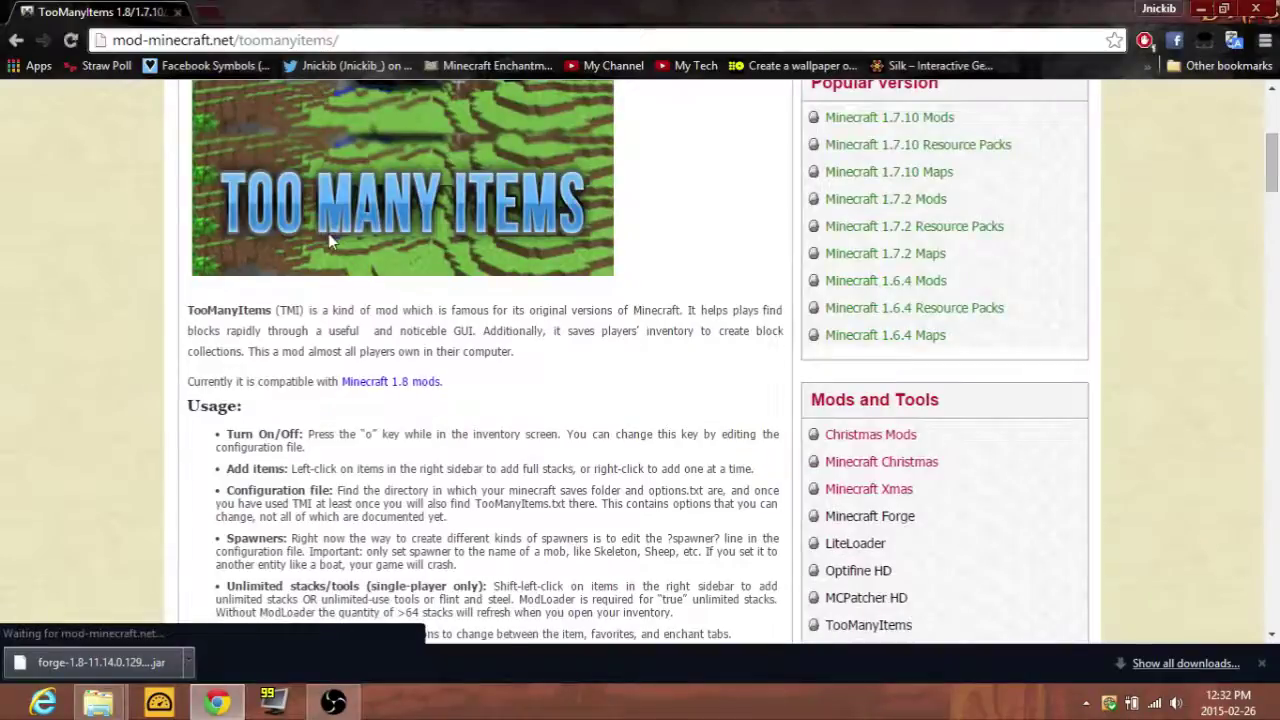
scroll(333, 240, down, 8)
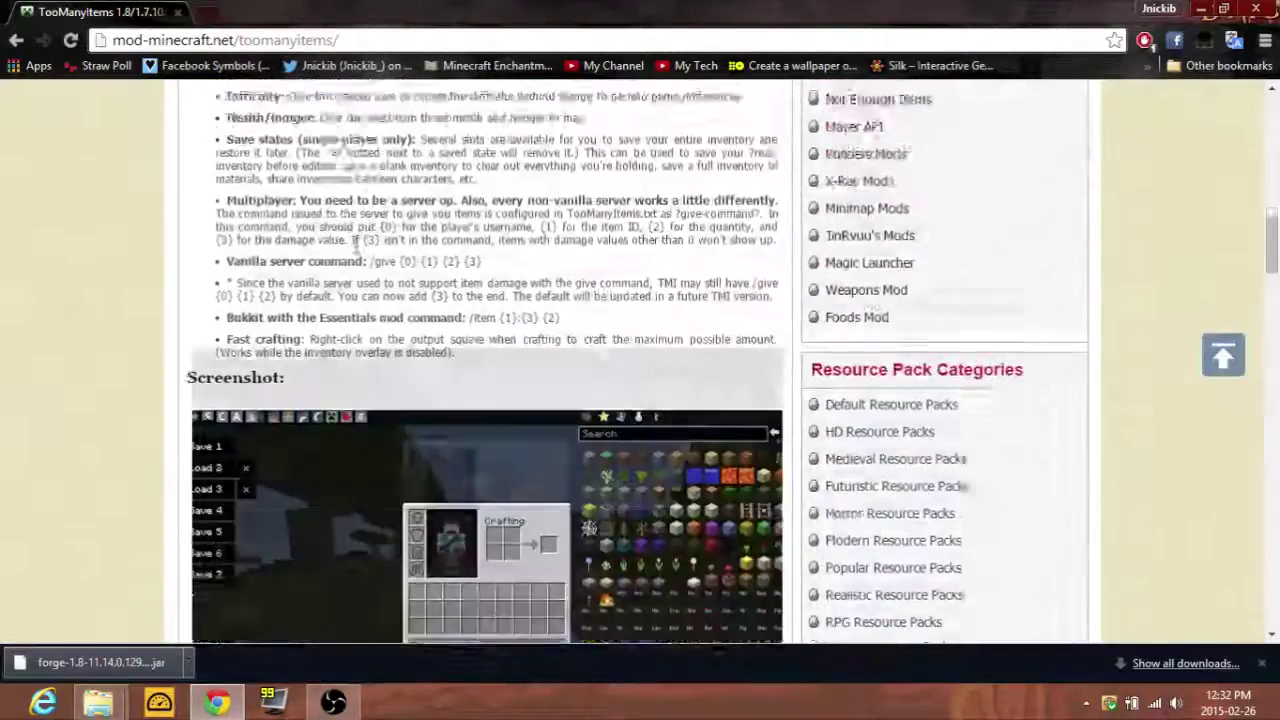
scroll(356, 249, down, 11)
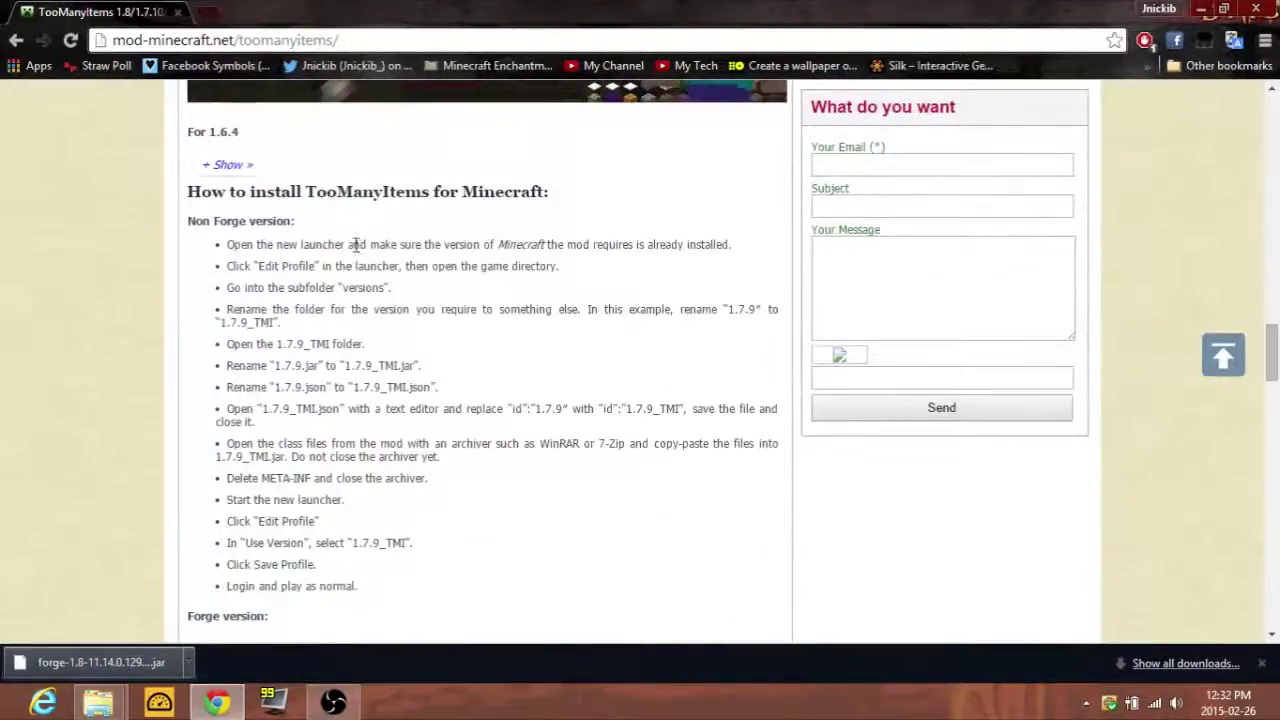
scroll(352, 240, down, 4)
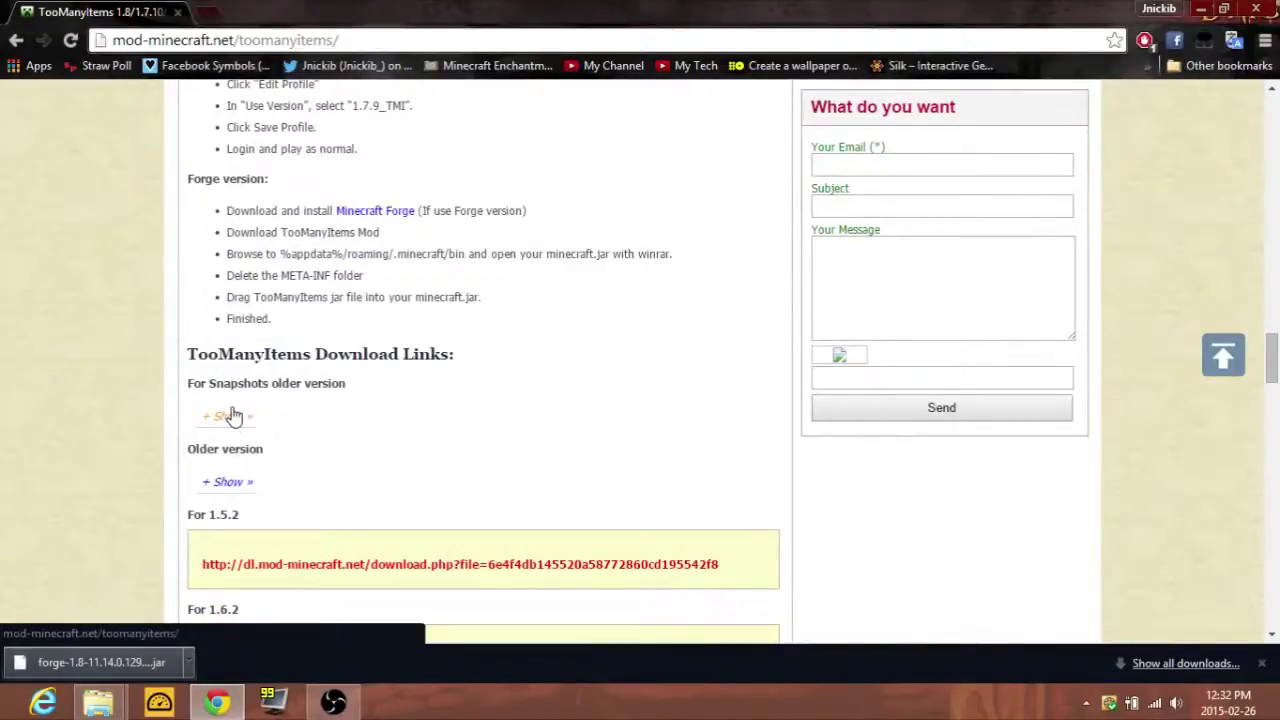
scroll(232, 418, down, 1)
scroll(218, 465, down, 10)
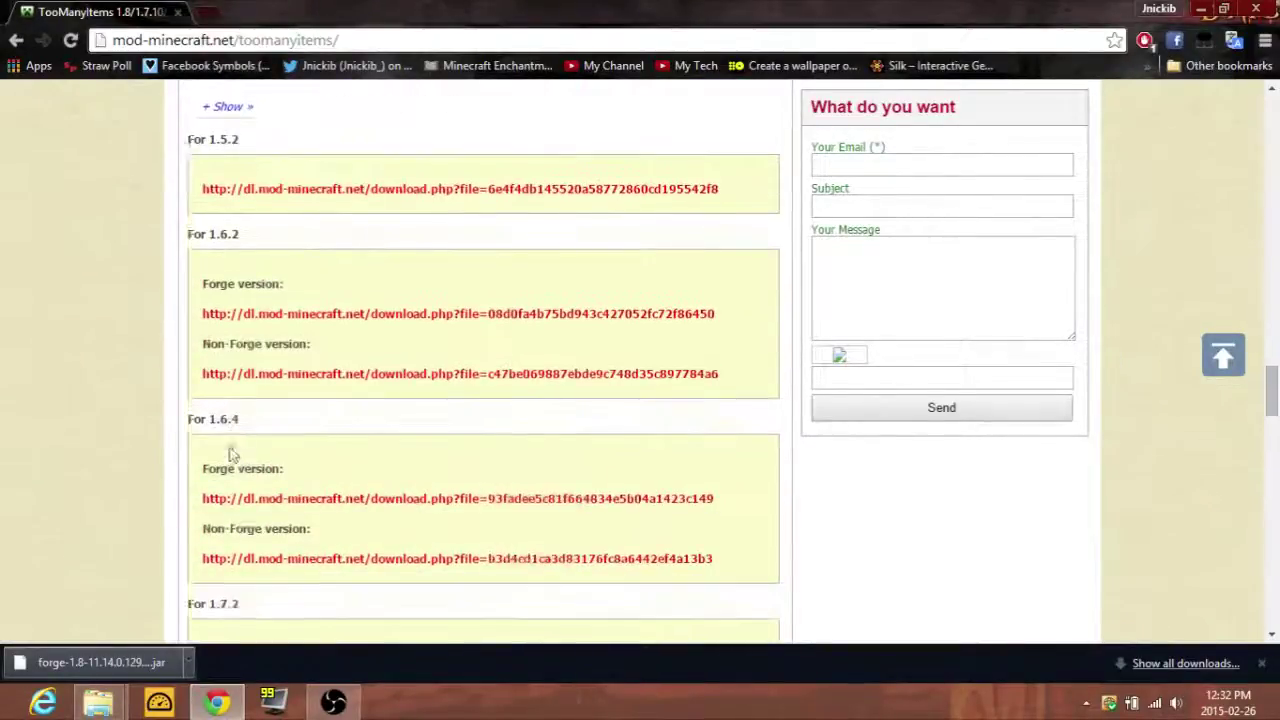
scroll(247, 437, down, 5)
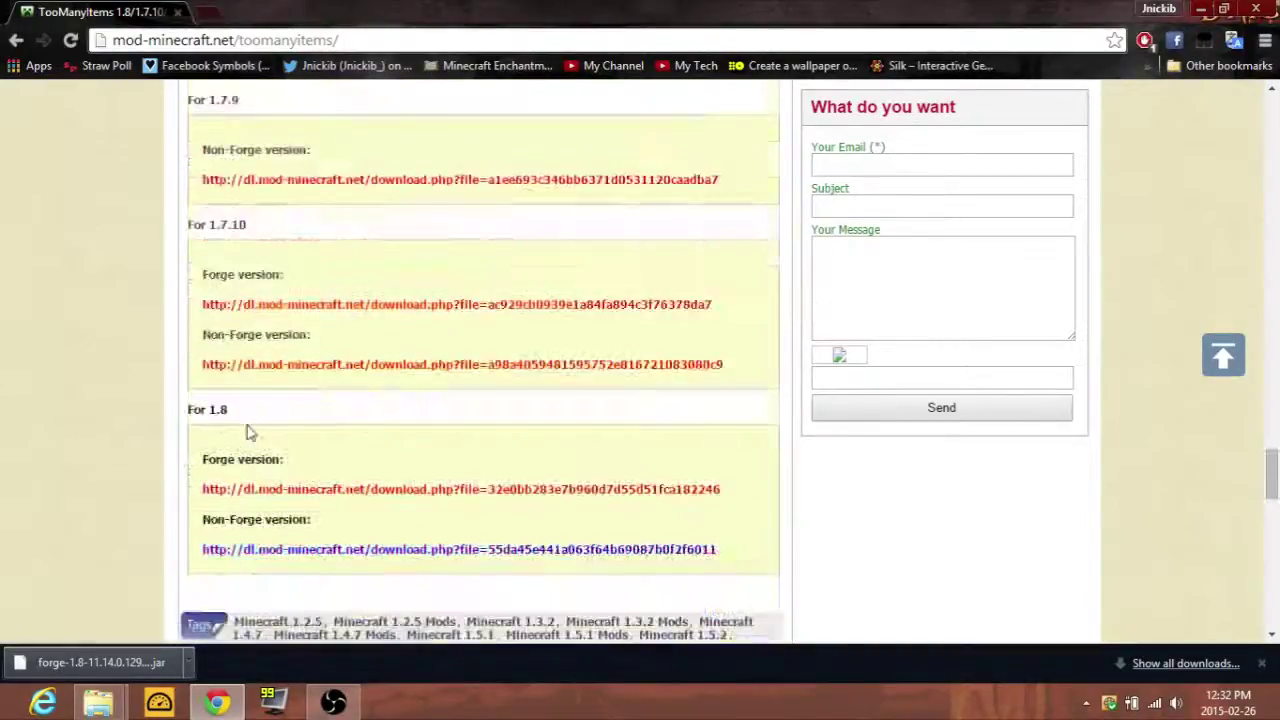
click(268, 490)
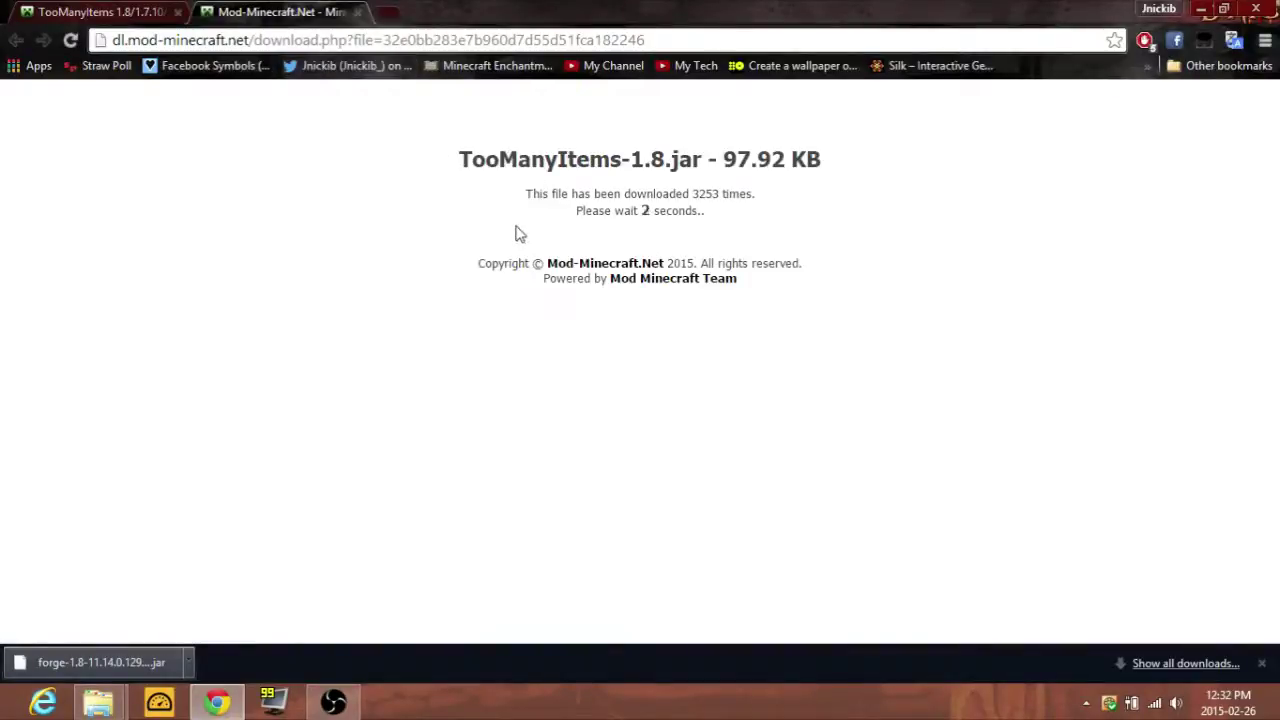
- Download TooManyItems-1.8.jar and choose to keep the file
double_click(714, 193)
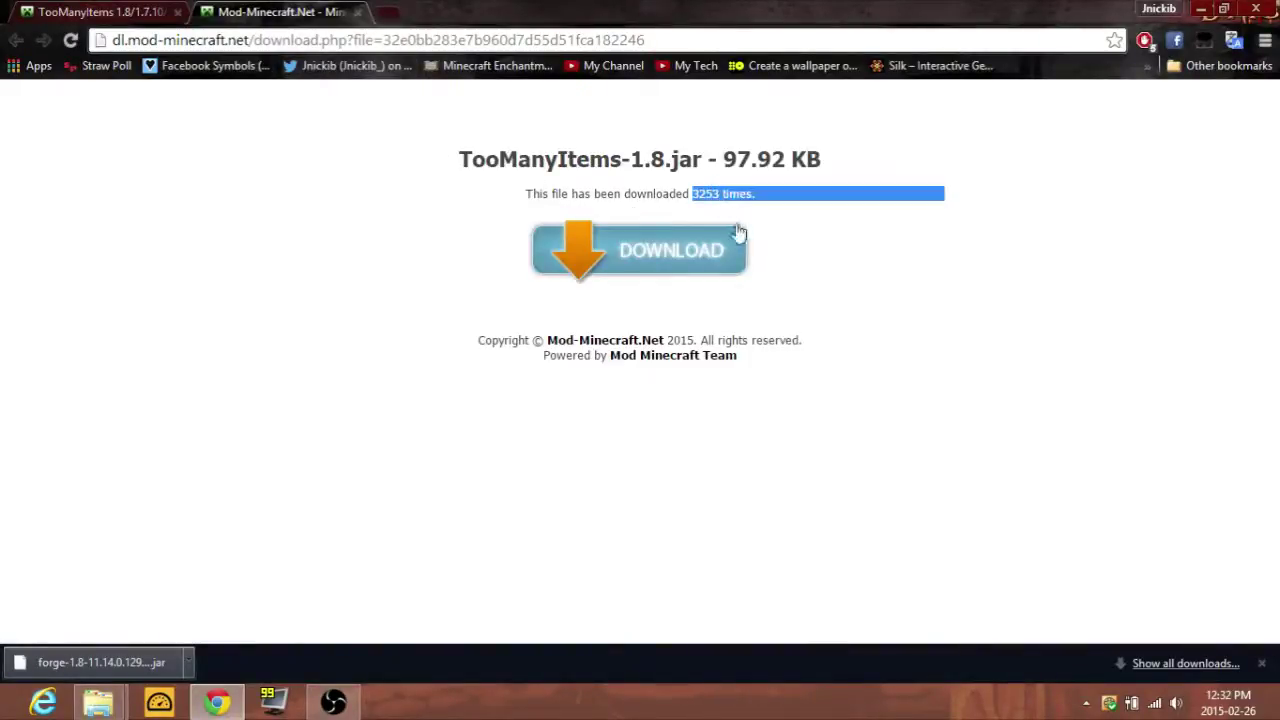
click(704, 257)
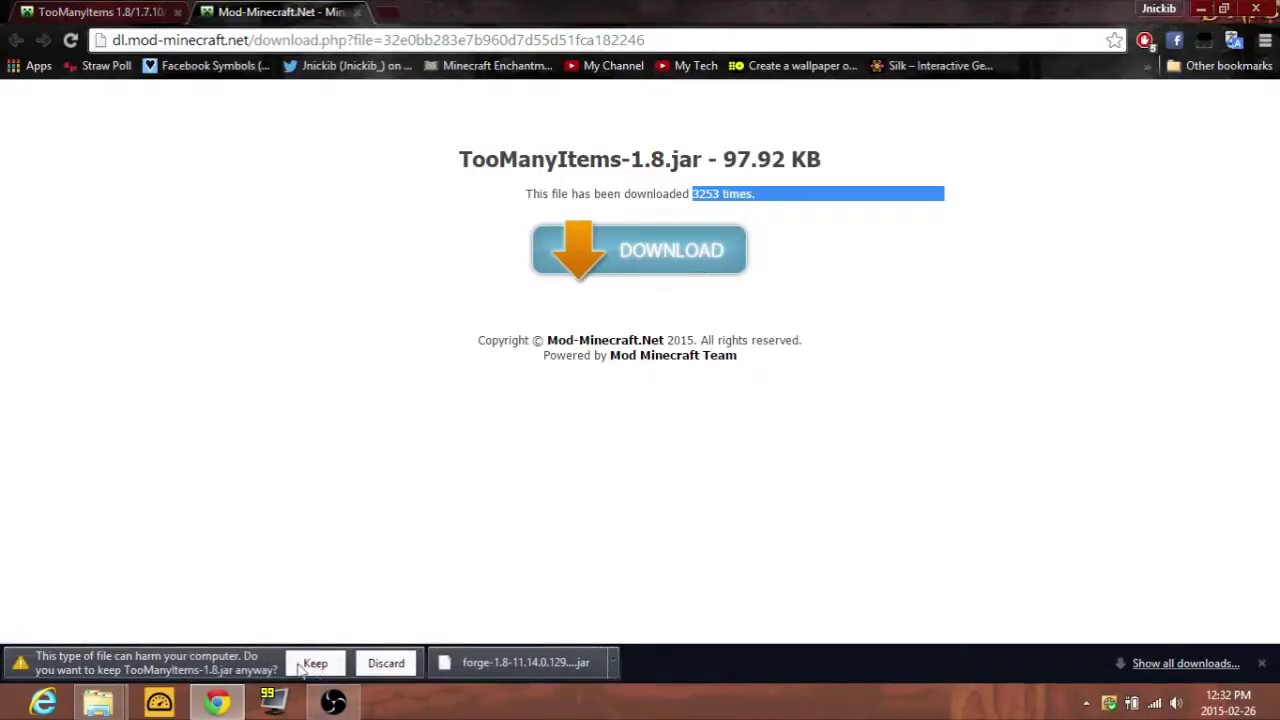
click(314, 664)
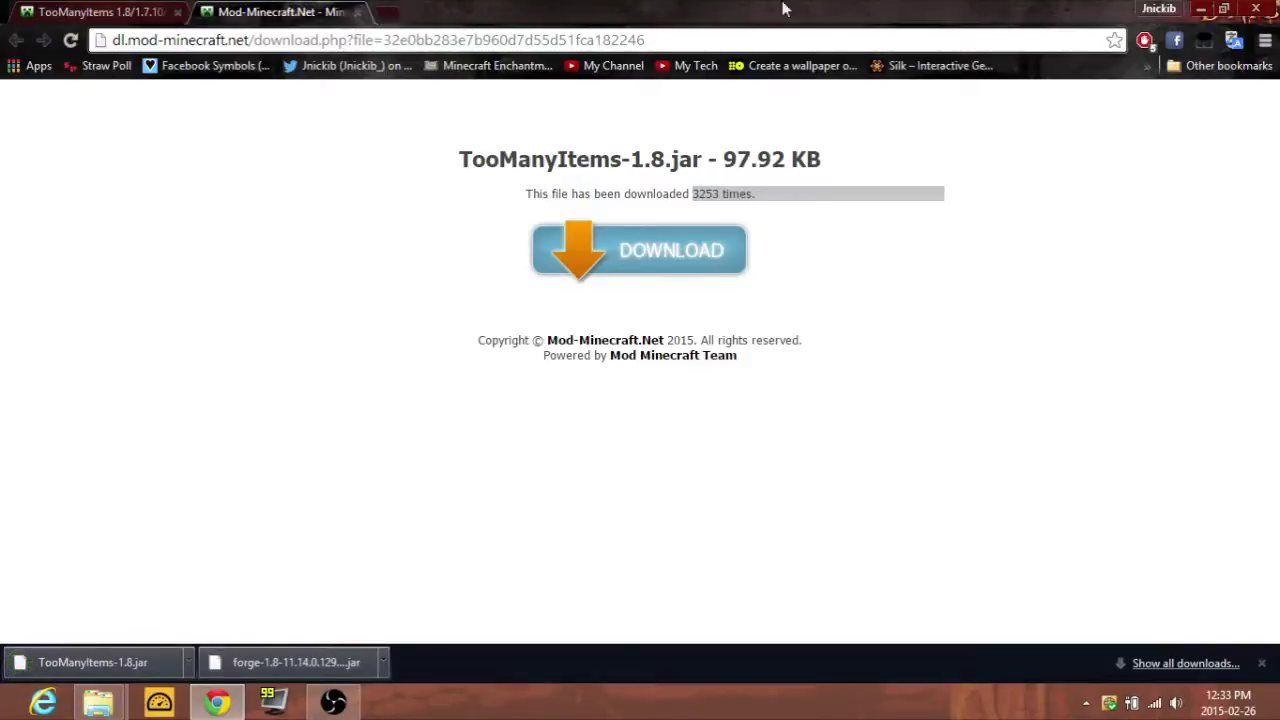
- Place the downloaded TooManyItems jar on the desktop and get the browser window out of the way
key(super+Left)
drag(100, 657, 882, 358)
click(560, 9)
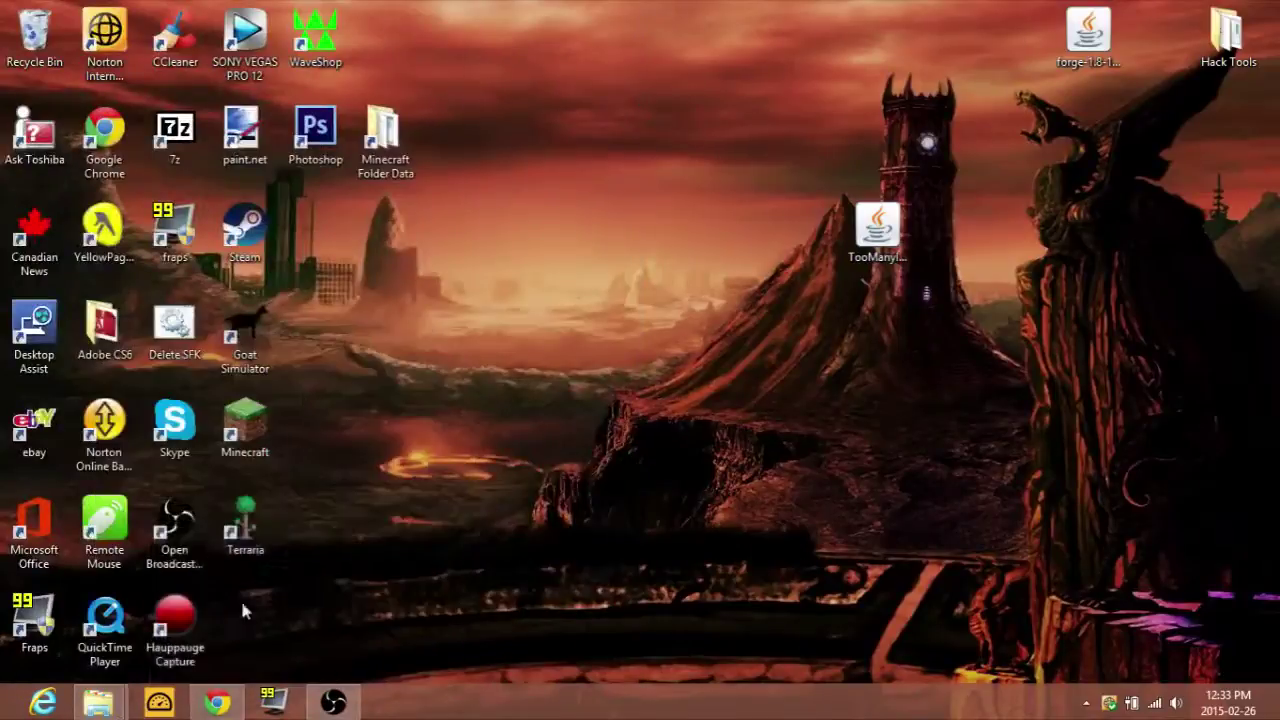
- Move the TooManyItems jar from the desktop into the mods folder inside .minecraft
mouse_move(98, 702)
click(300, 610)
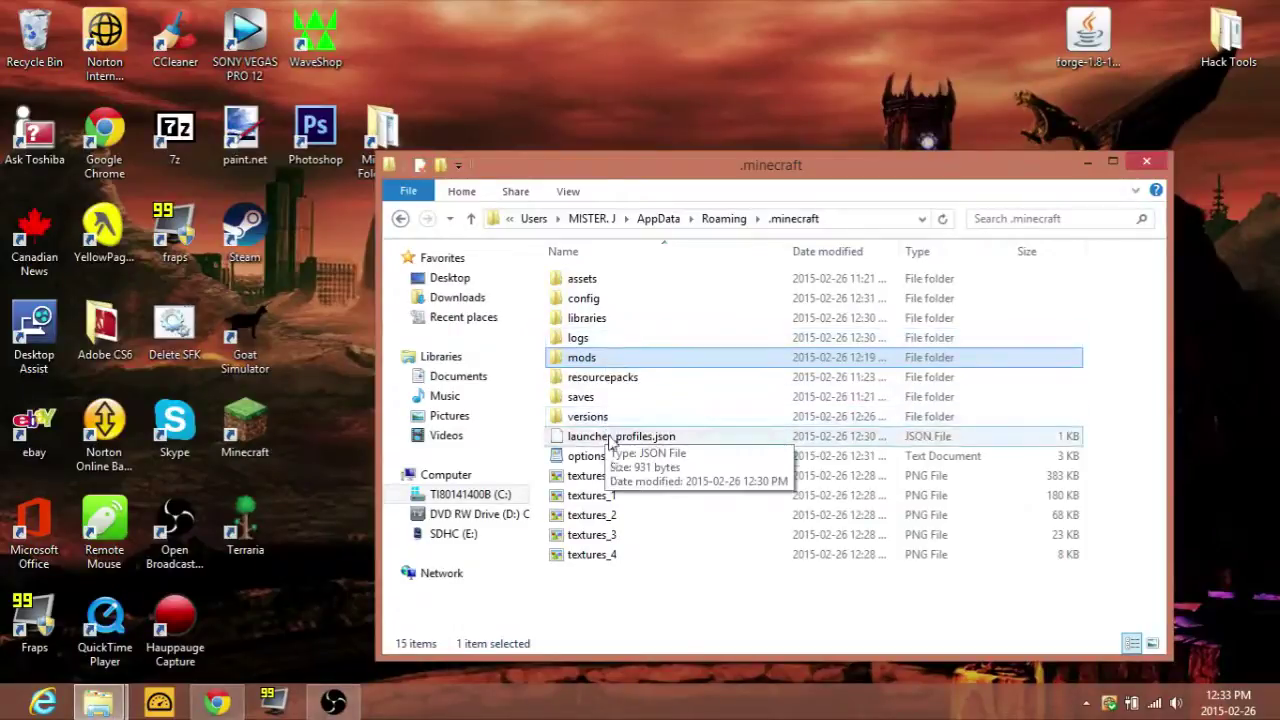
double_click(588, 362)
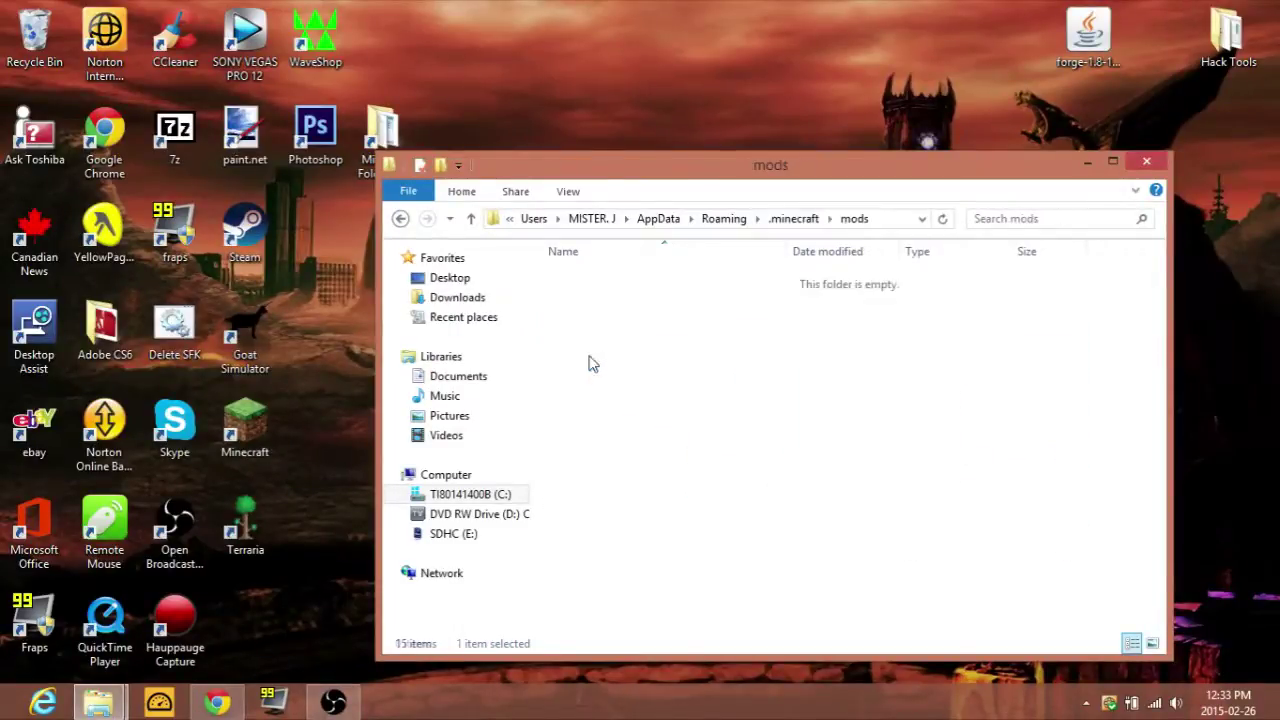
key(super+Left)
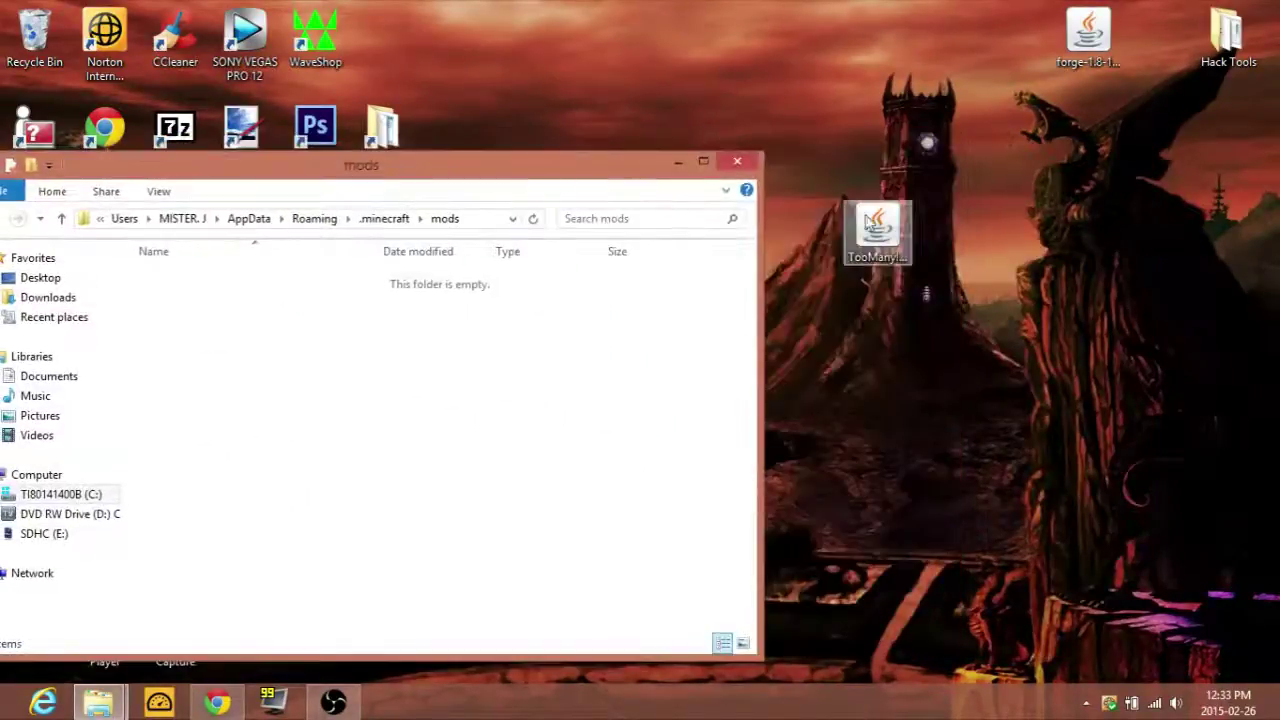
drag(866, 222, 600, 440)
- Minimize the mods folder window and start Minecraft from the launcher with the Forge profile
click(678, 161)
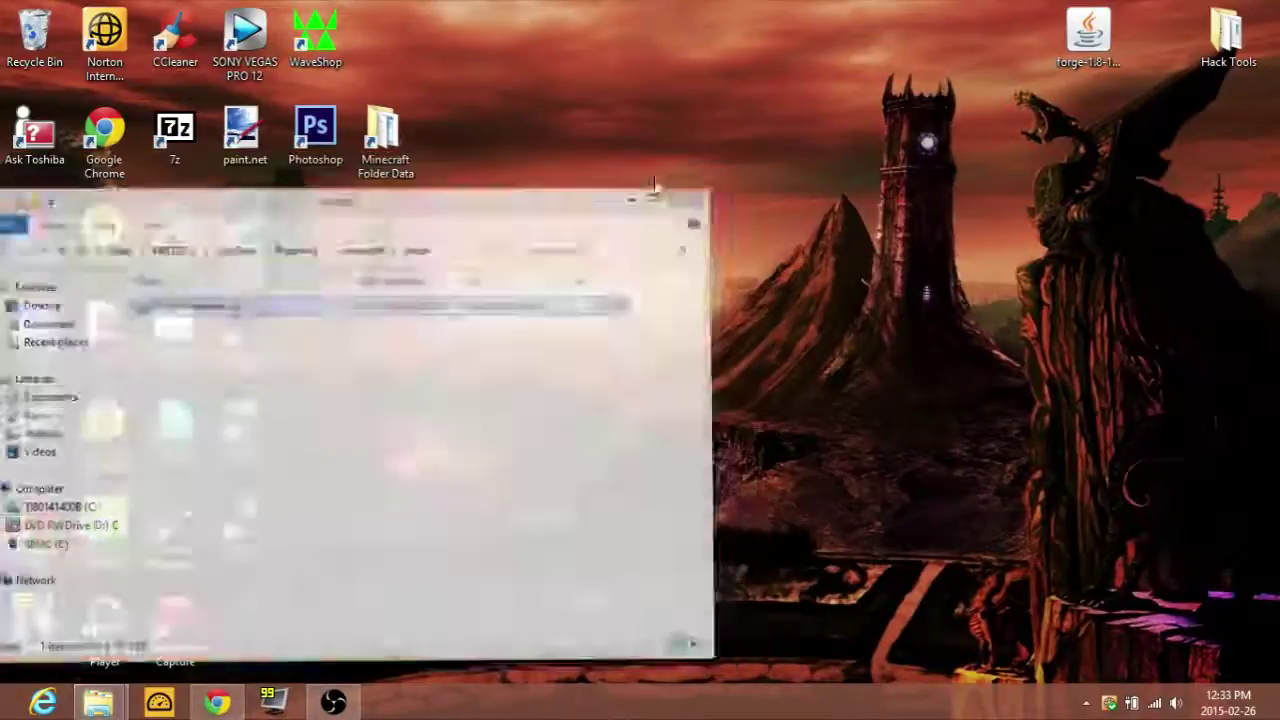
double_click(245, 425)
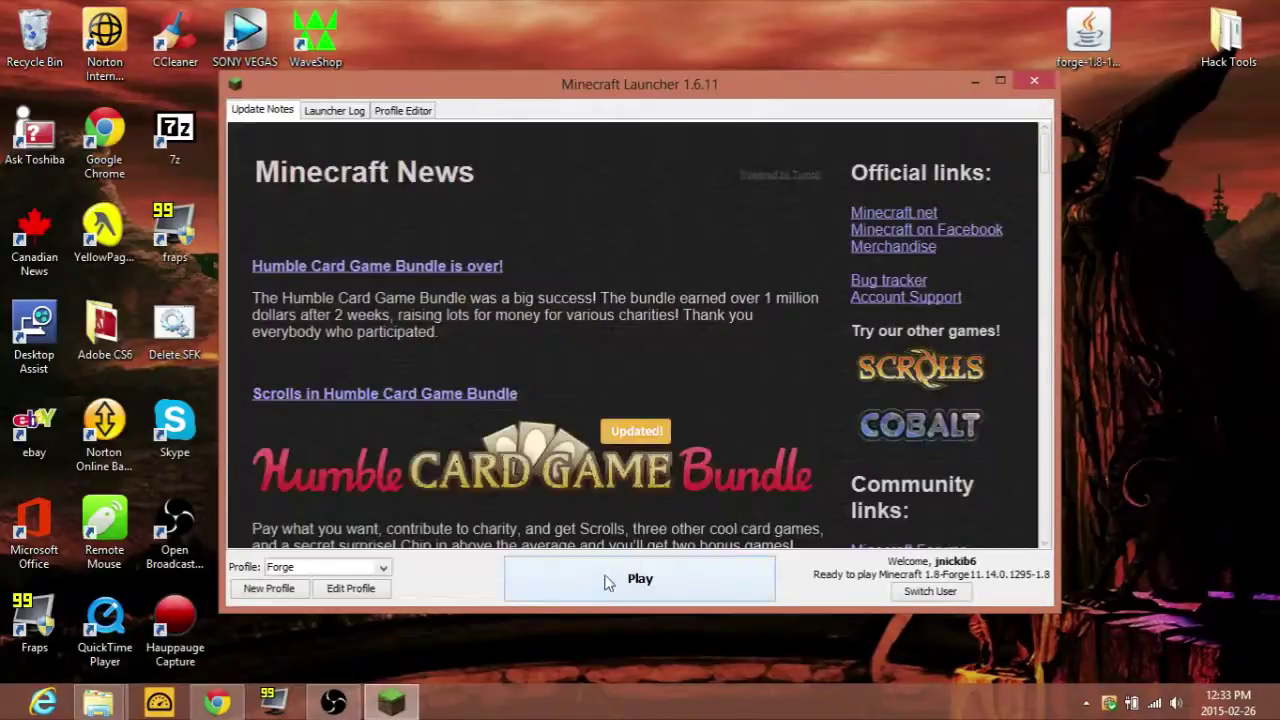
click(608, 583)
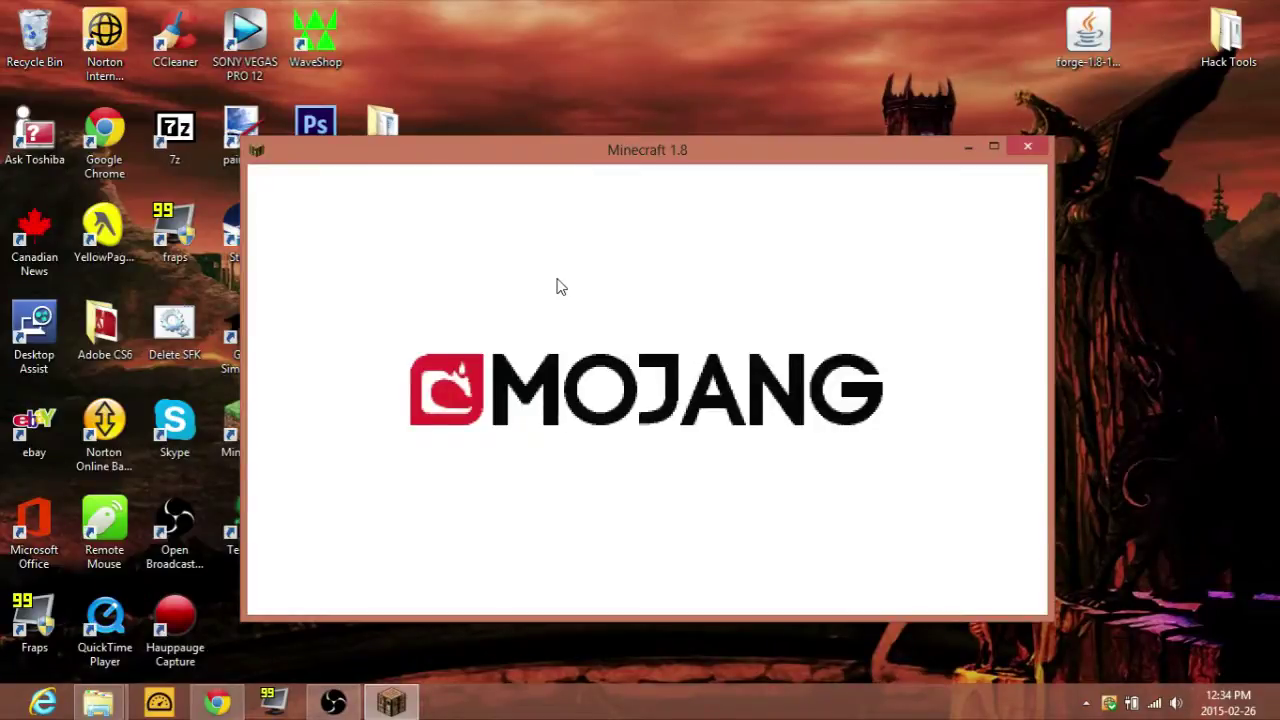
- Look through the programs in the desktop's Hack Tools folder, including MCedit and Cheat Engine, and close the folder
double_click(1228, 37)
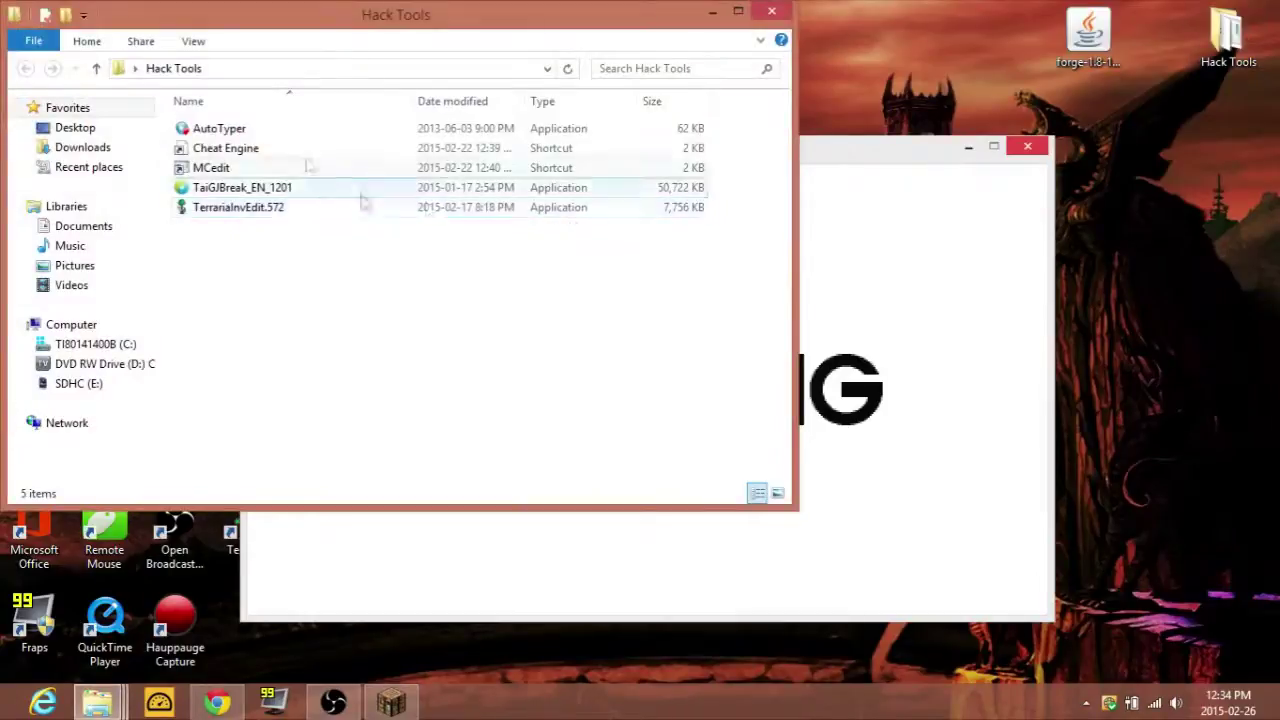
drag(336, 286, 229, 221)
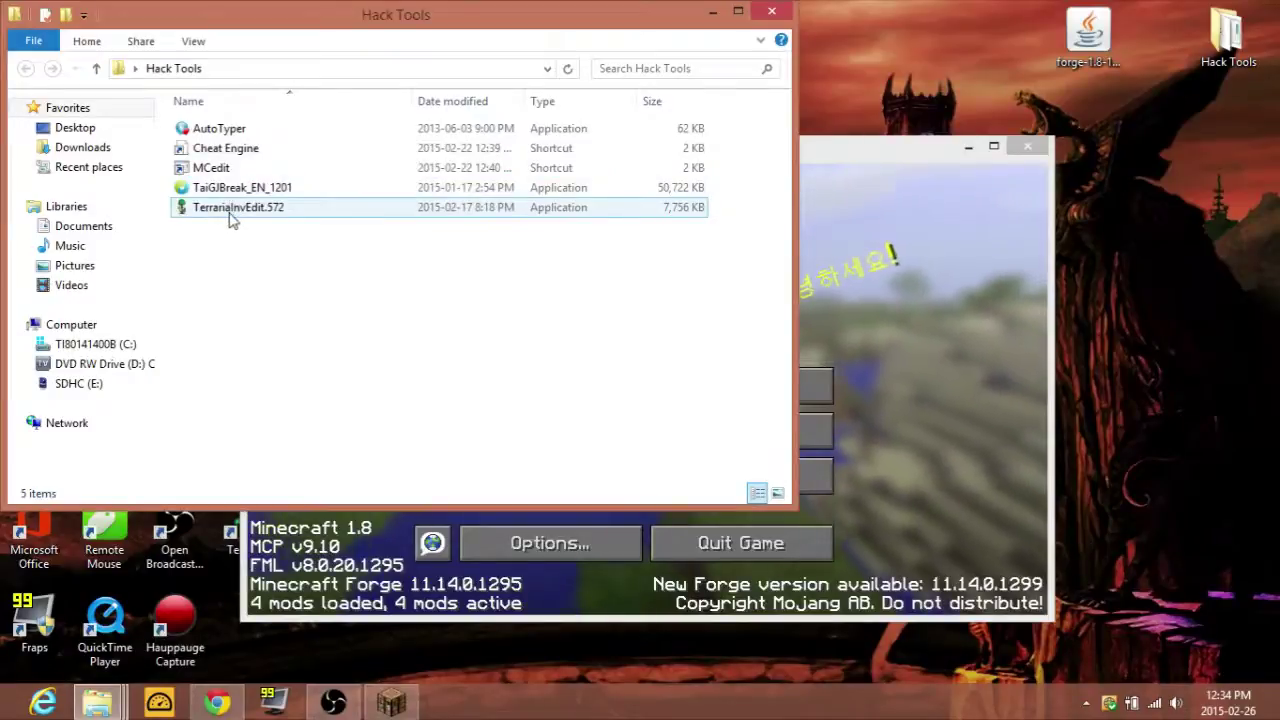
click(213, 168)
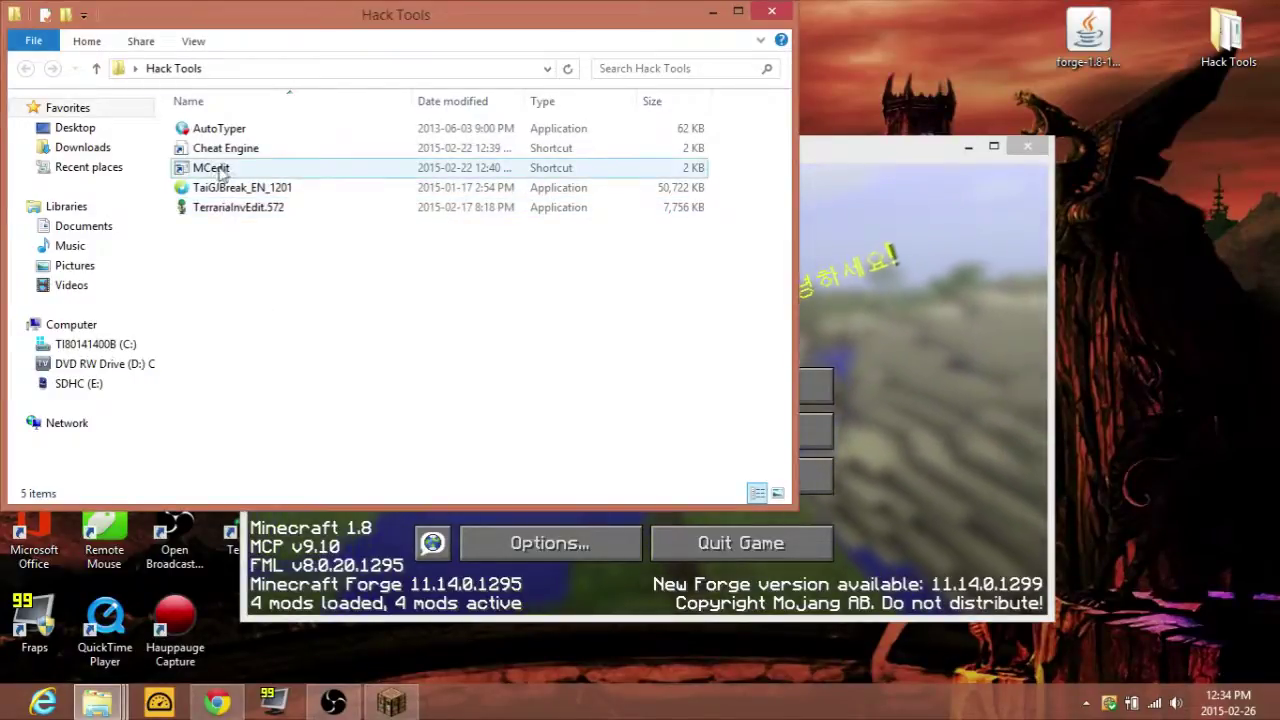
click(213, 150)
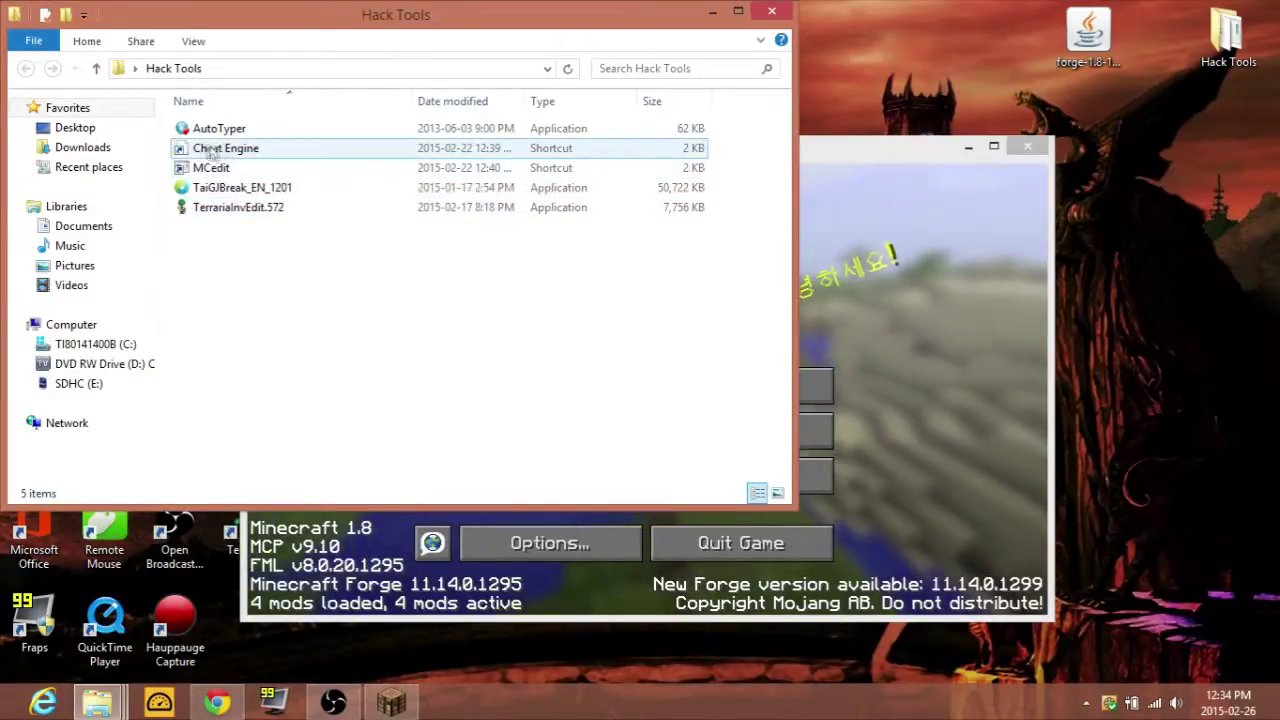
click(745, 240)
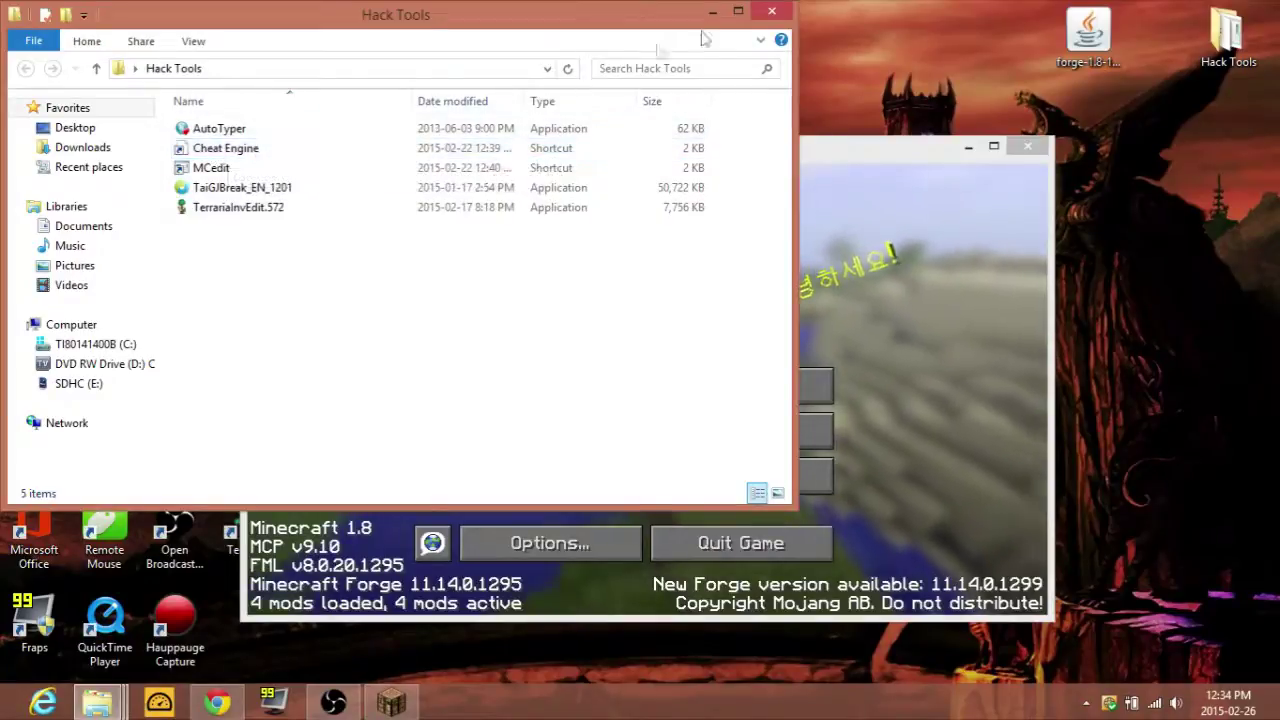
click(772, 10)
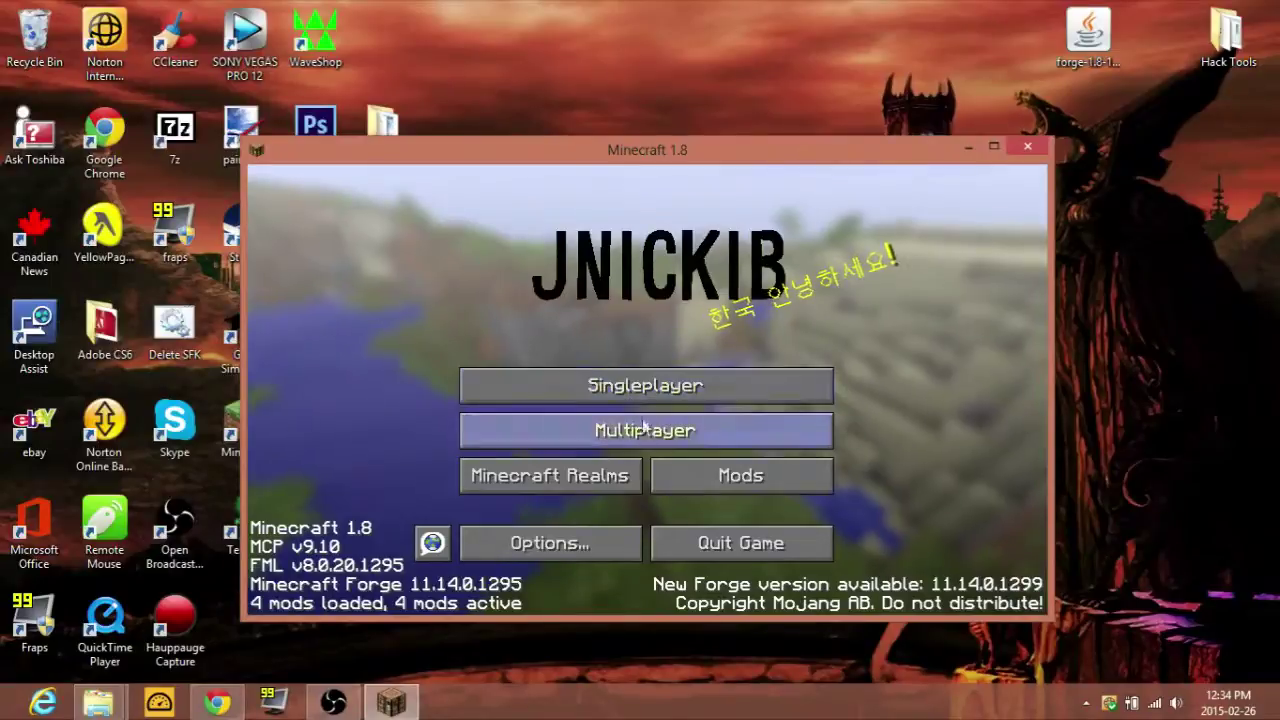
- Review the TooManyItems entry in the game's mod list and return to the title screen
click(741, 475)
click(378, 452)
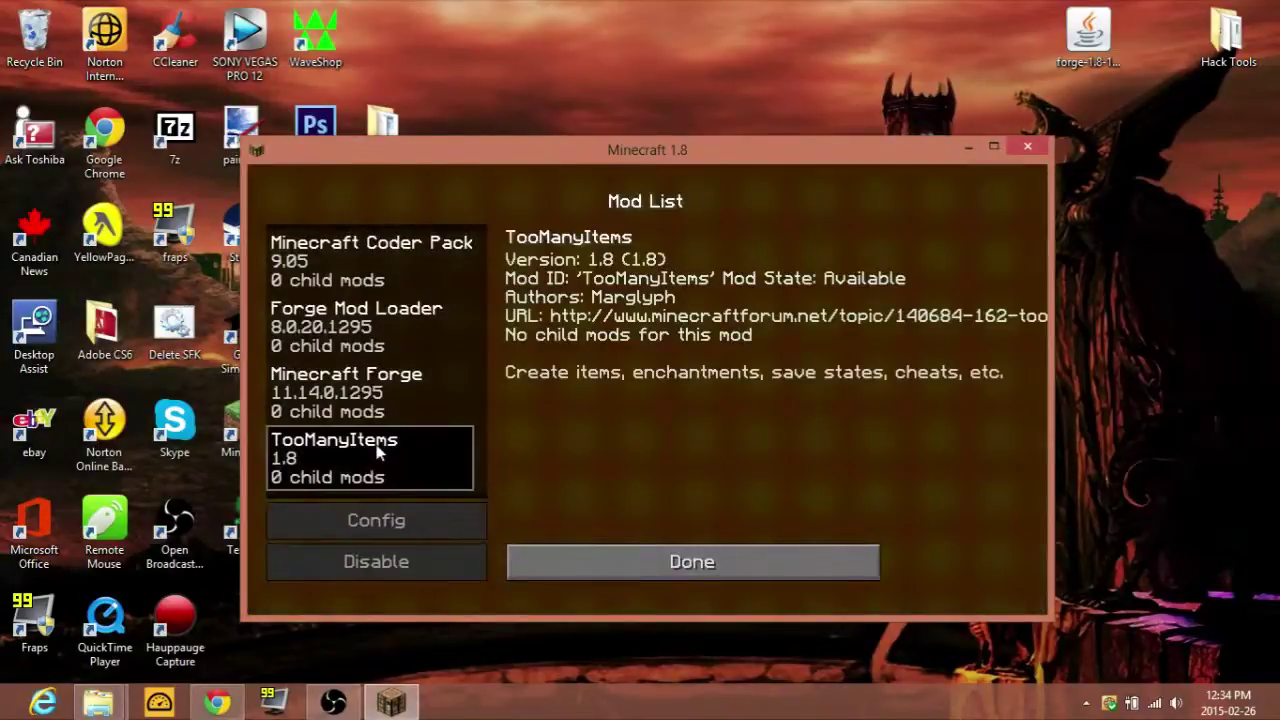
click(664, 561)
- Maximize the game at the singleplayer world selection and start re-creating the Booty Down world
click(601, 392)
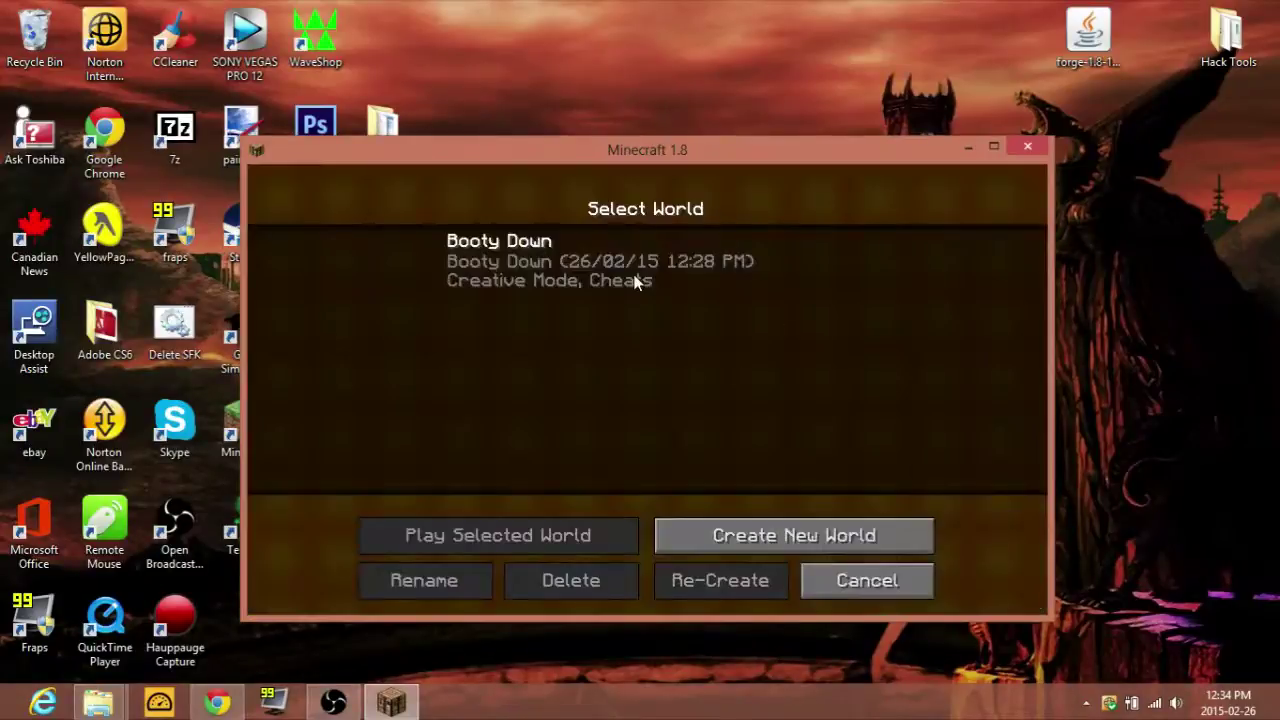
click(994, 147)
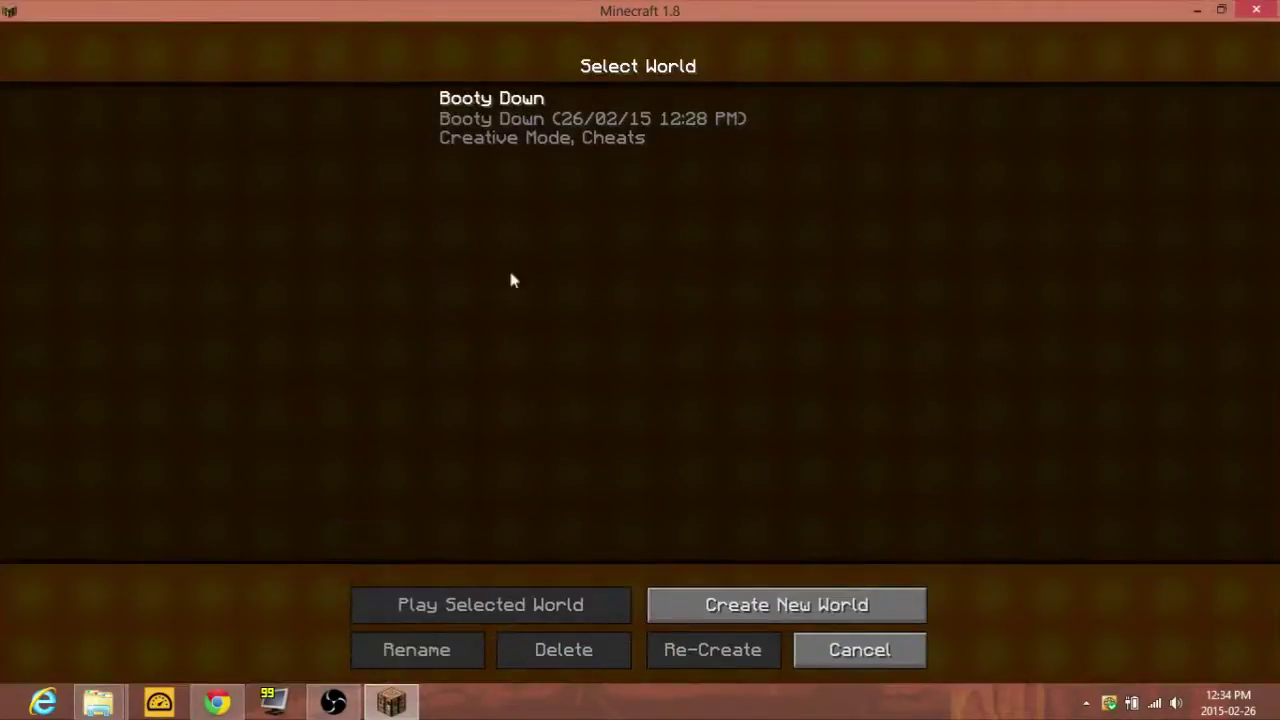
click(542, 147)
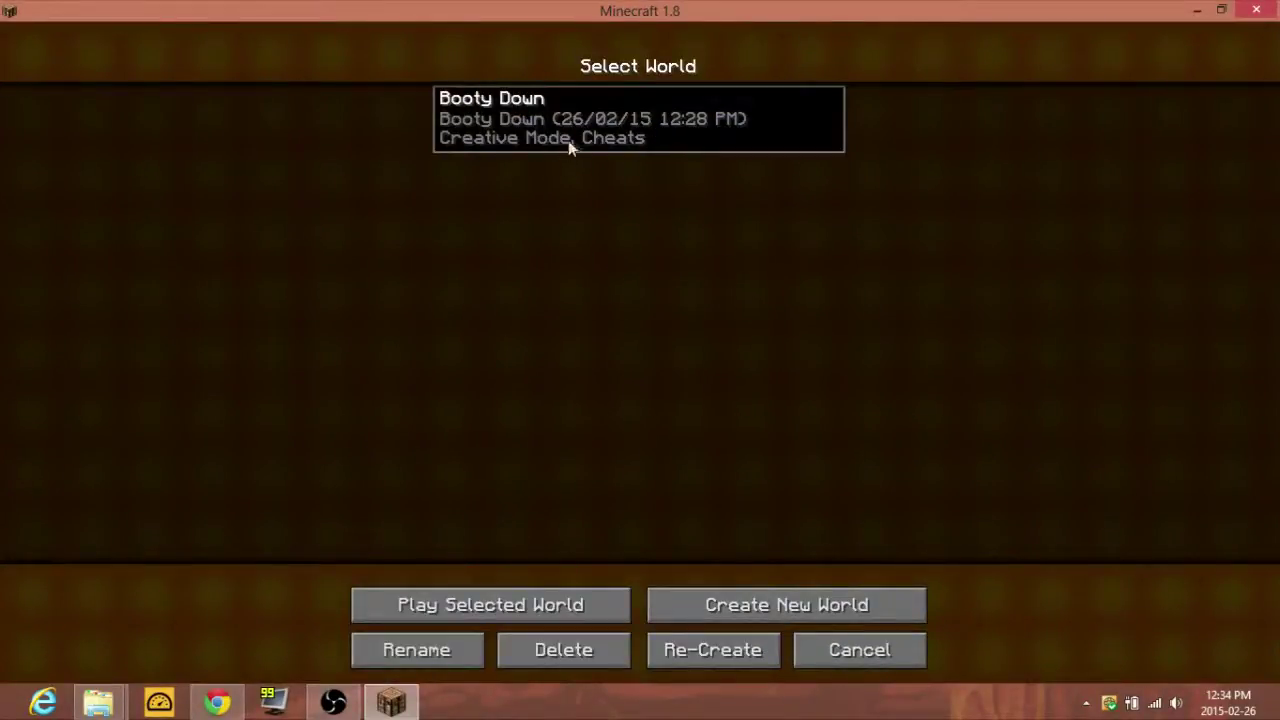
click(705, 648)
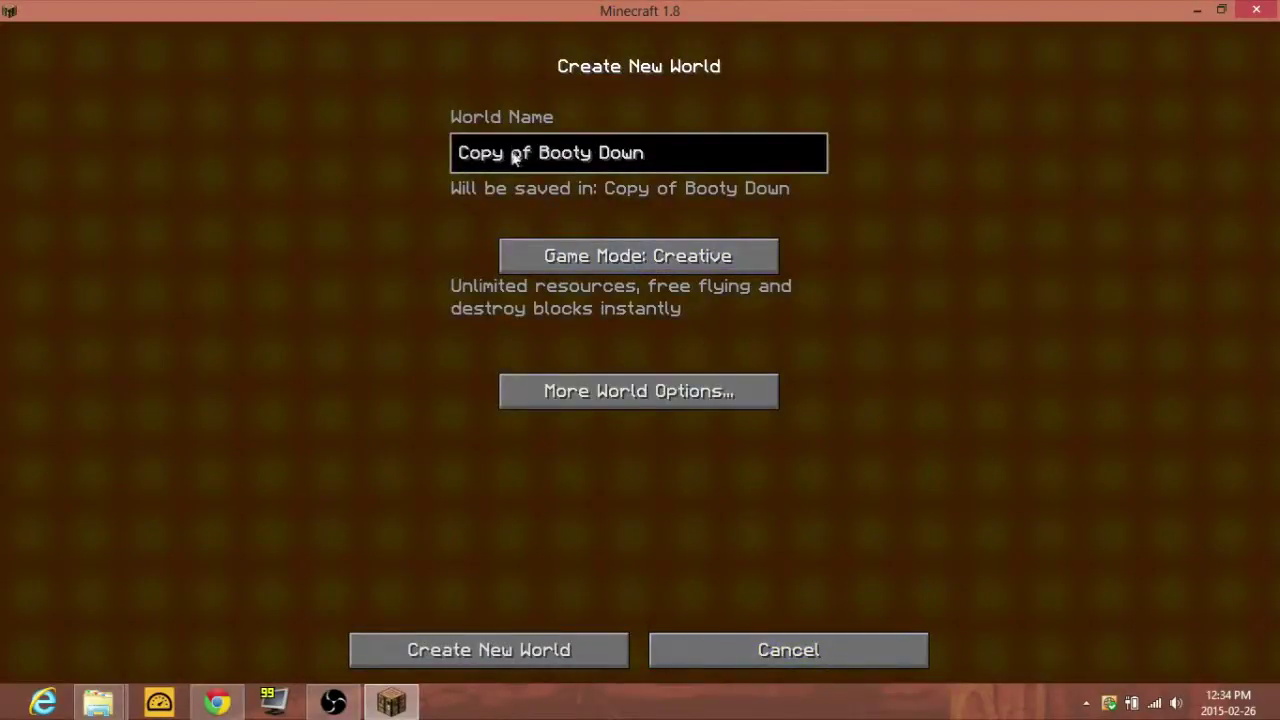
- Change the re-created world's name to Booty Down 2
click(548, 160)
key(BackSpace)
key(BackSpace)
key(BackSpace)
key(BackSpace)
key(BackSpace)
key(BackSpace)
key(BackSpace)
key(BackSpace)
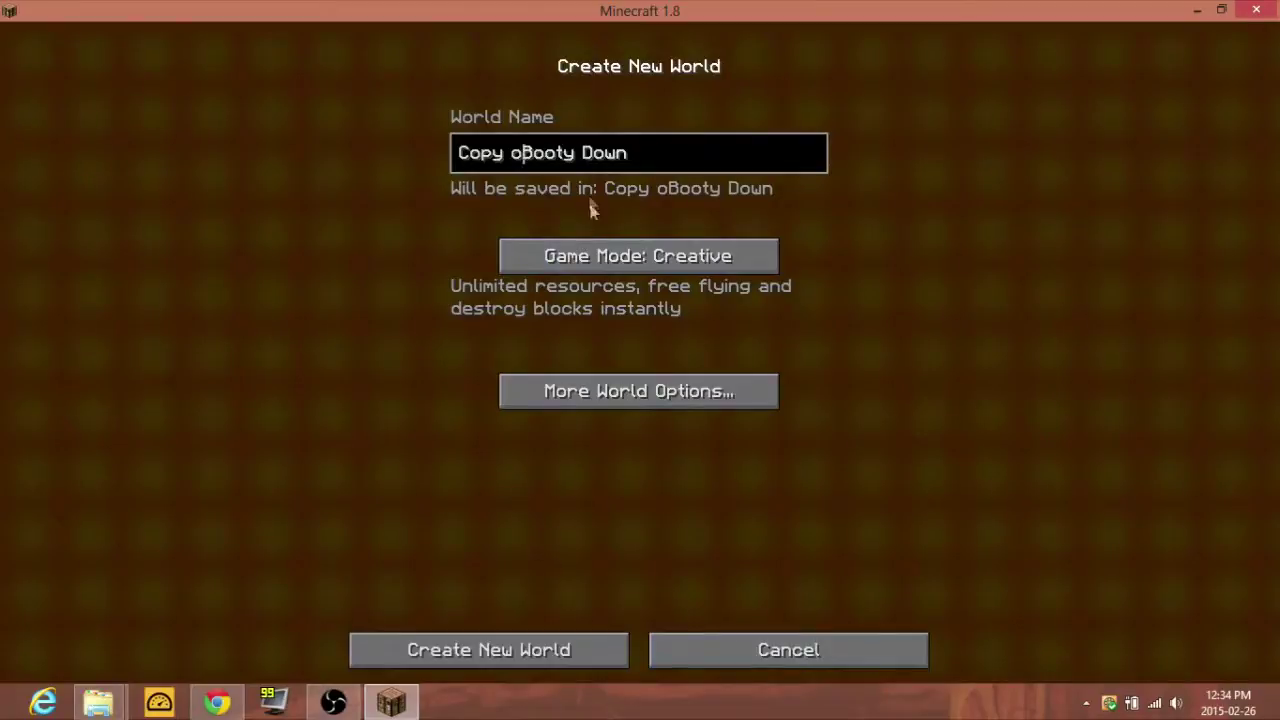
click(563, 156)
text(2)
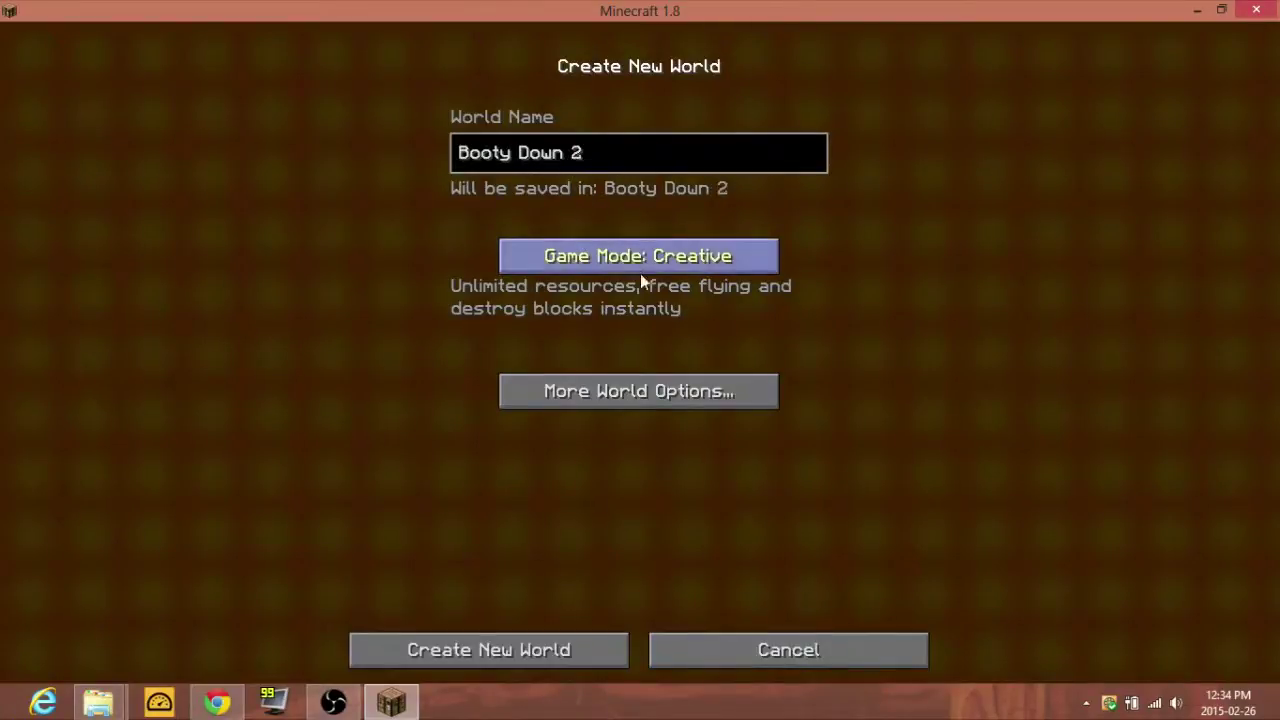
- Review the additional world options, keep them as they are, and create the Creative Superflat world
click(684, 395)
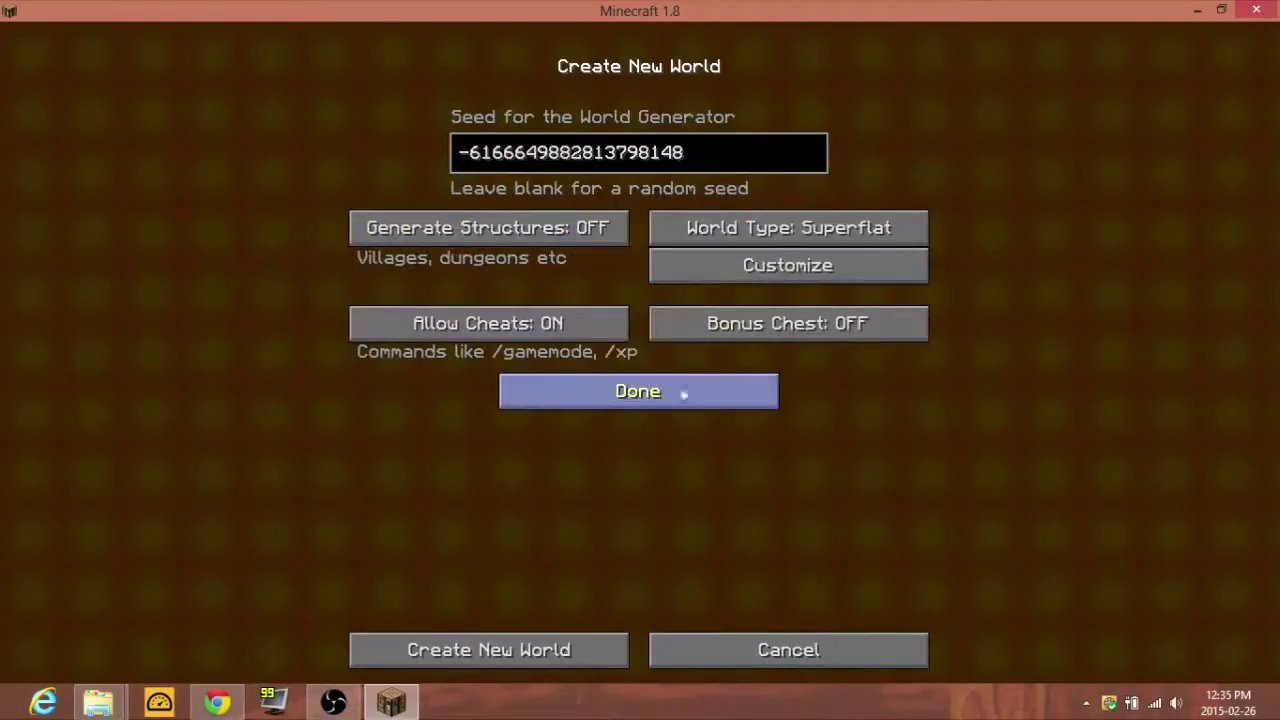
click(670, 390)
click(588, 648)
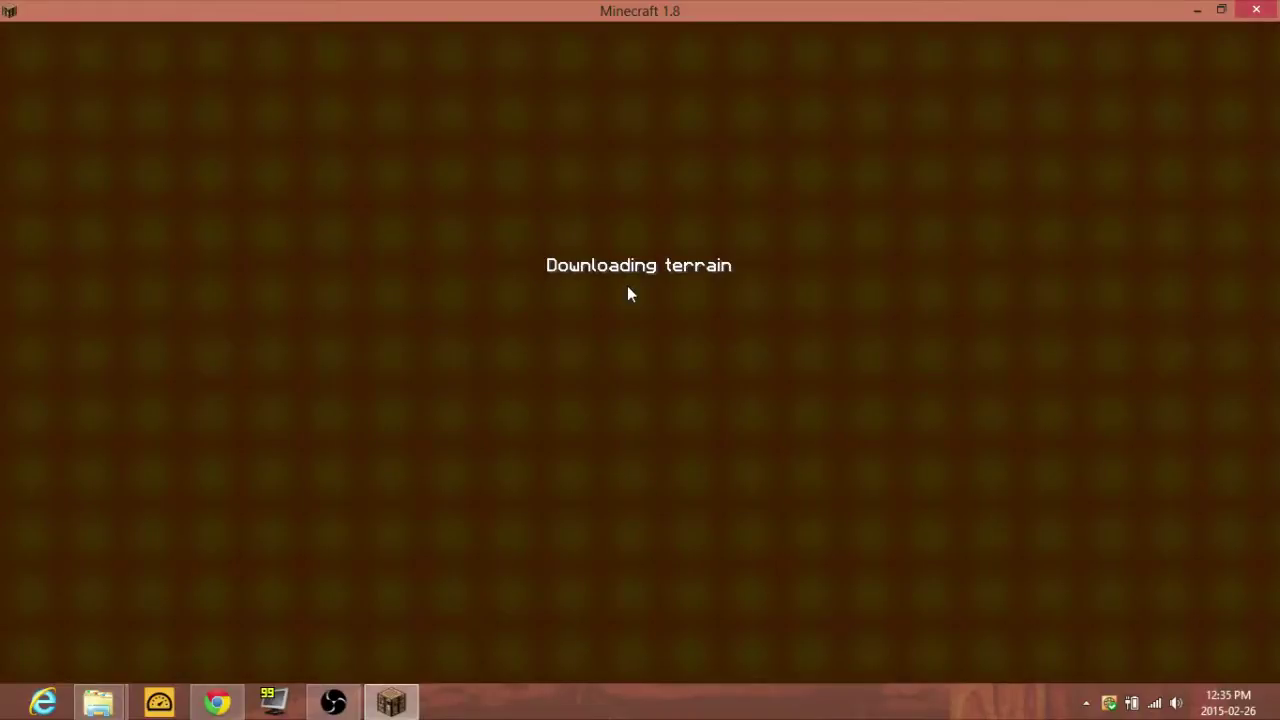
- Check the TooManyItems panel beside the creative inventory and return to the world
key(e)
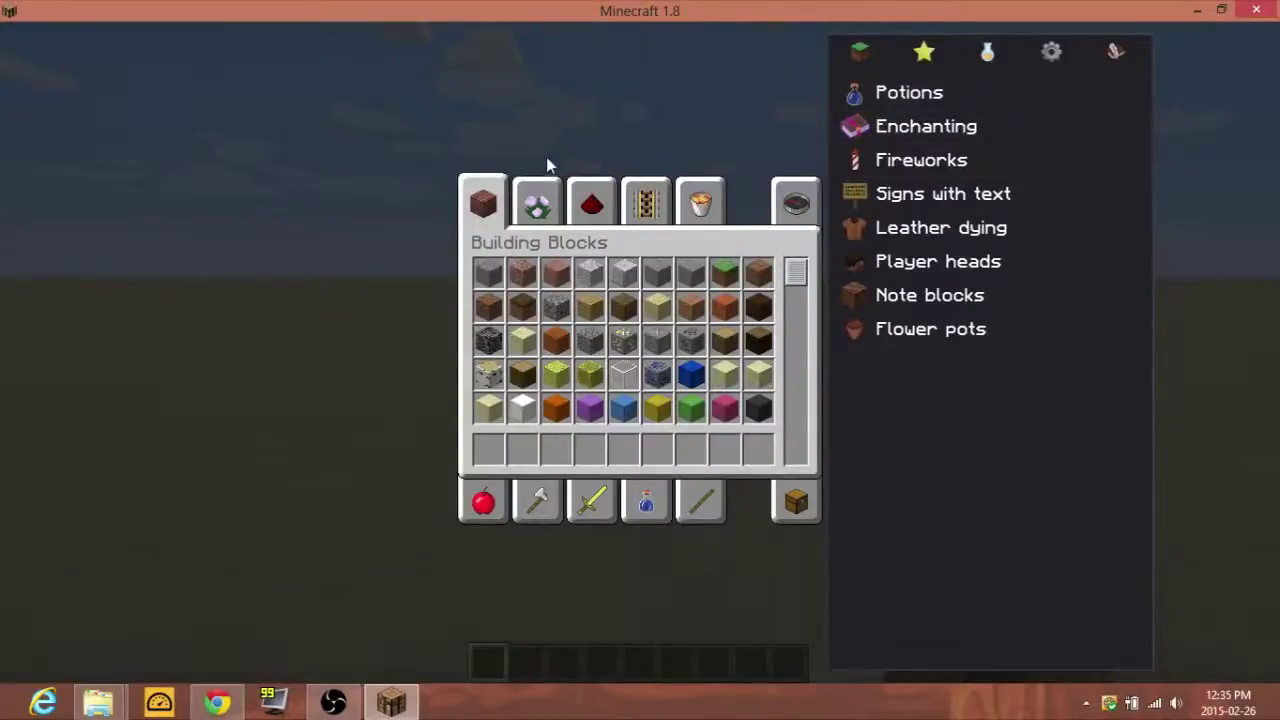
key(e)
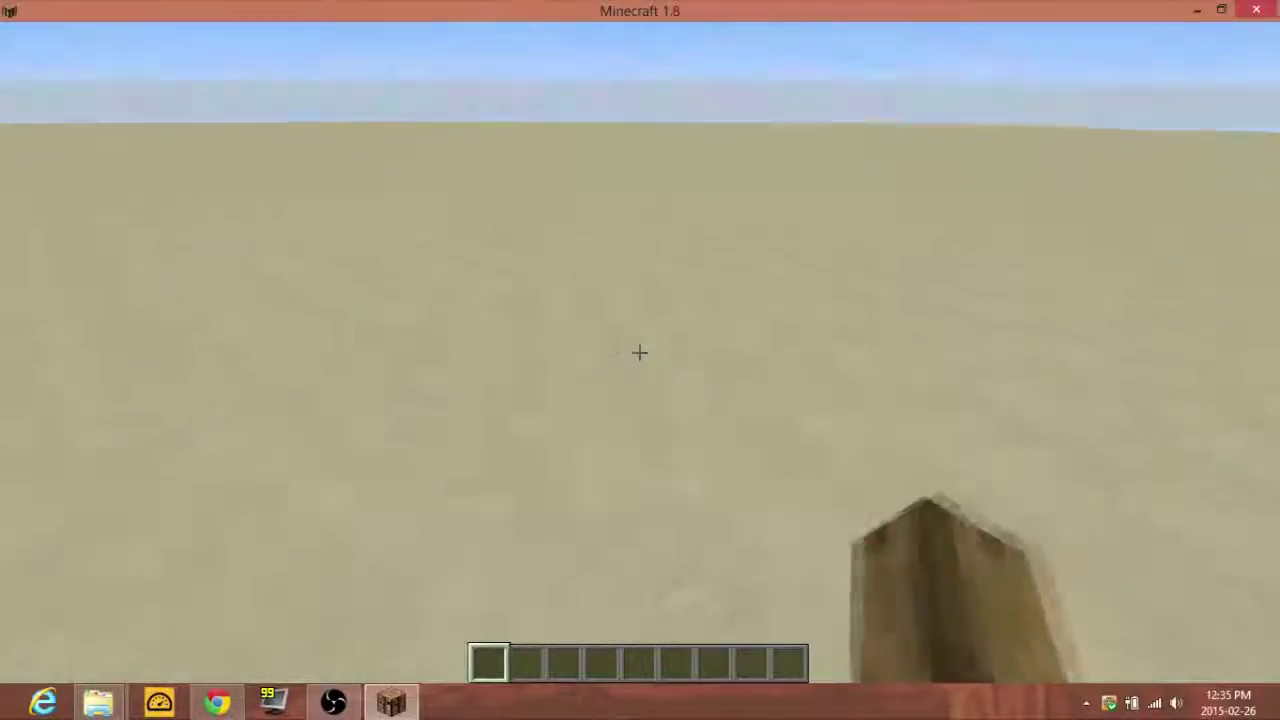
- Pause the game, switch to Chrome, search the web for "optifine 1.8" and open the OptiFine Downloads page
key(Escape)
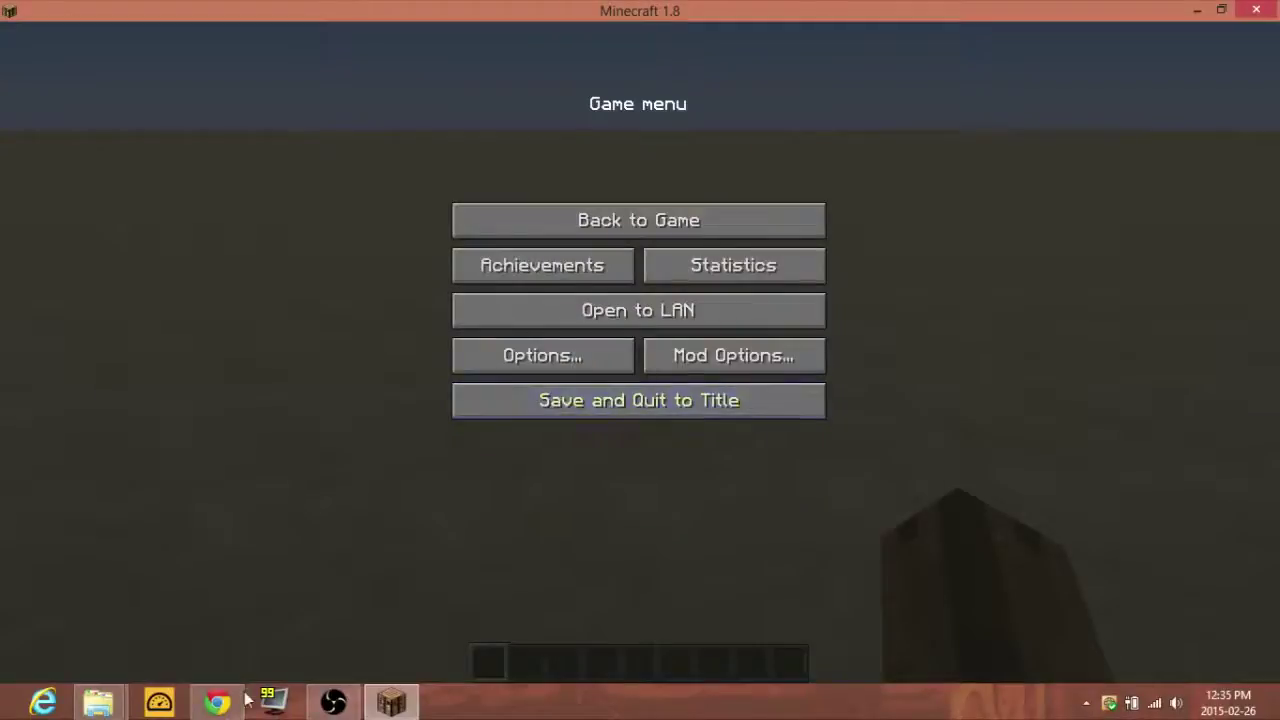
click(217, 702)
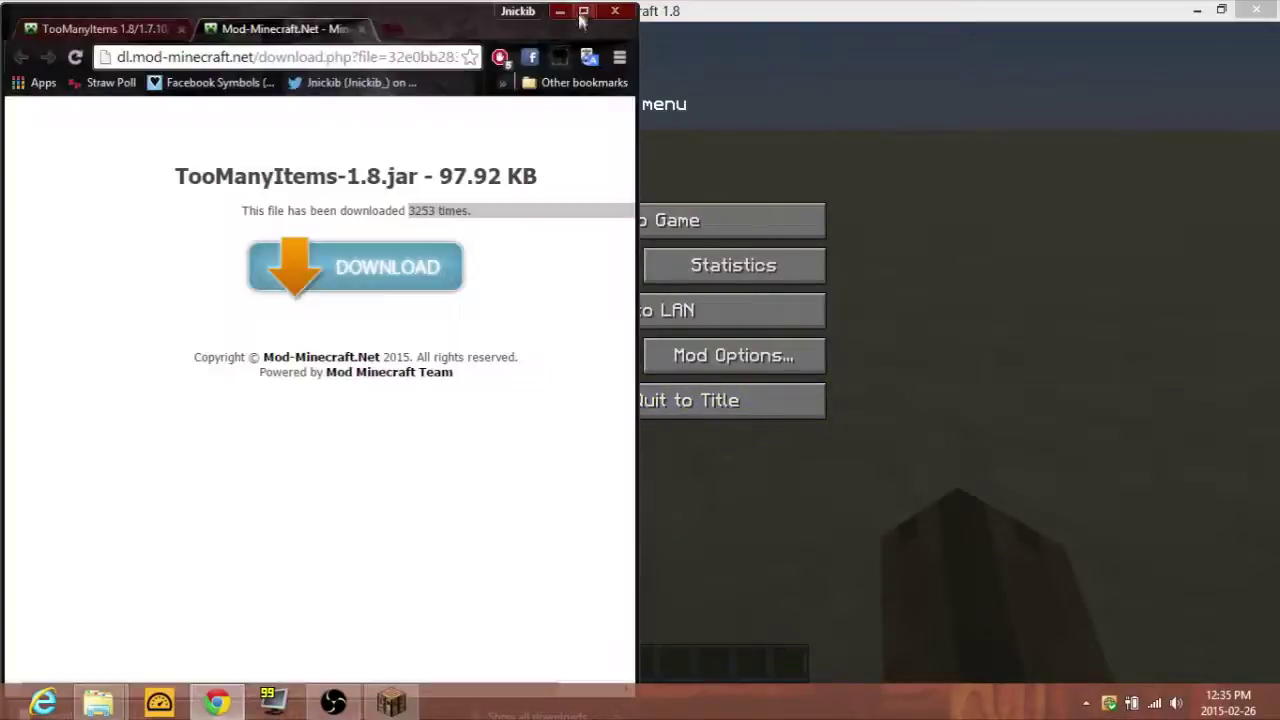
click(368, 11)
click(350, 34)
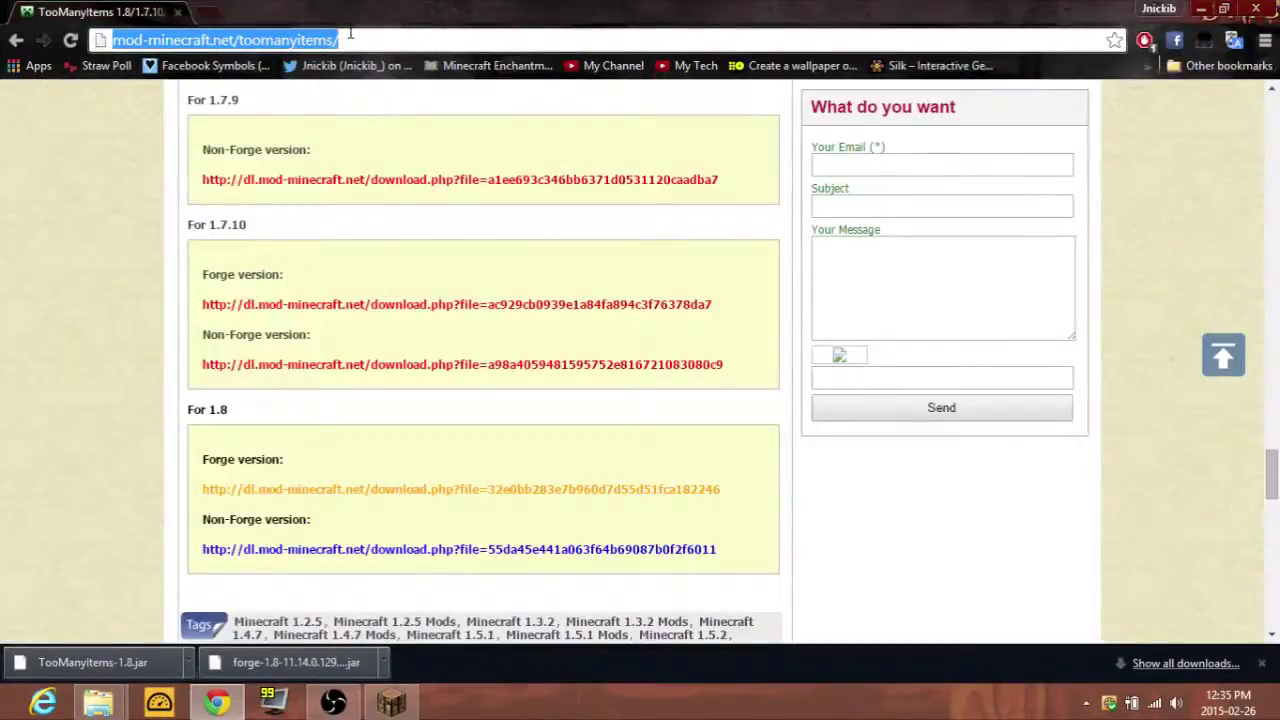
text(opti)
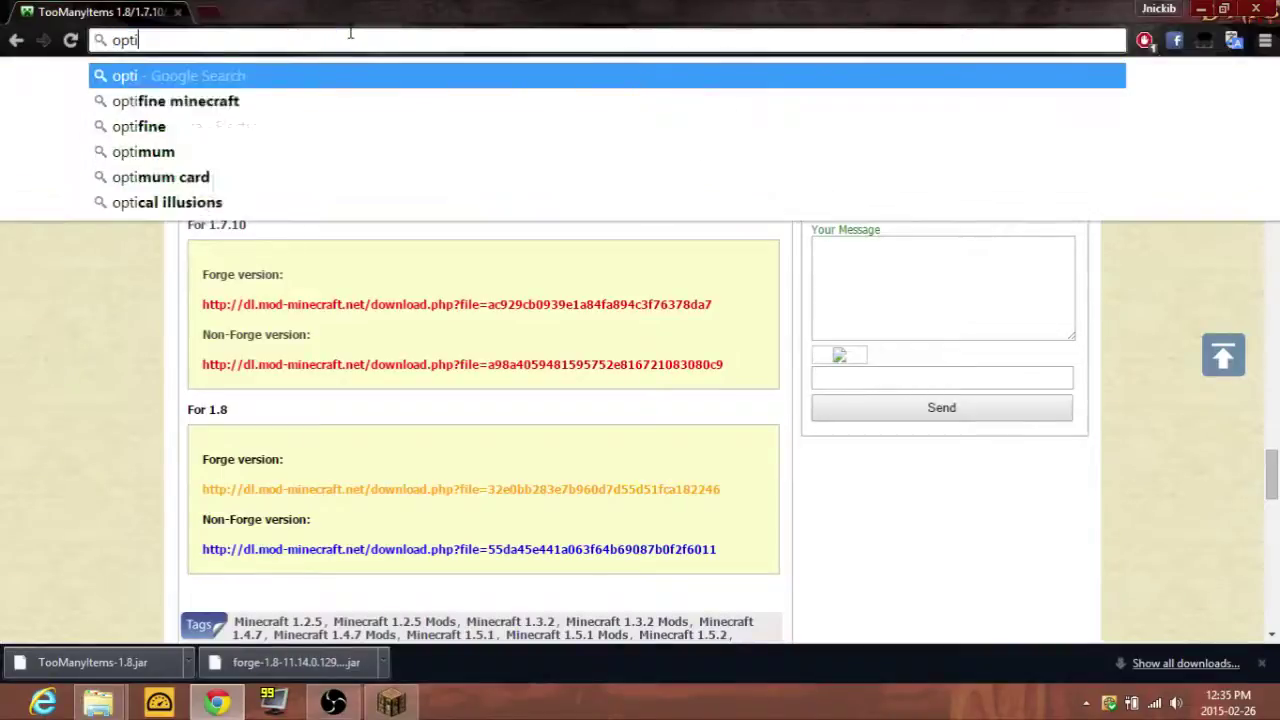
text(fine 1.8)
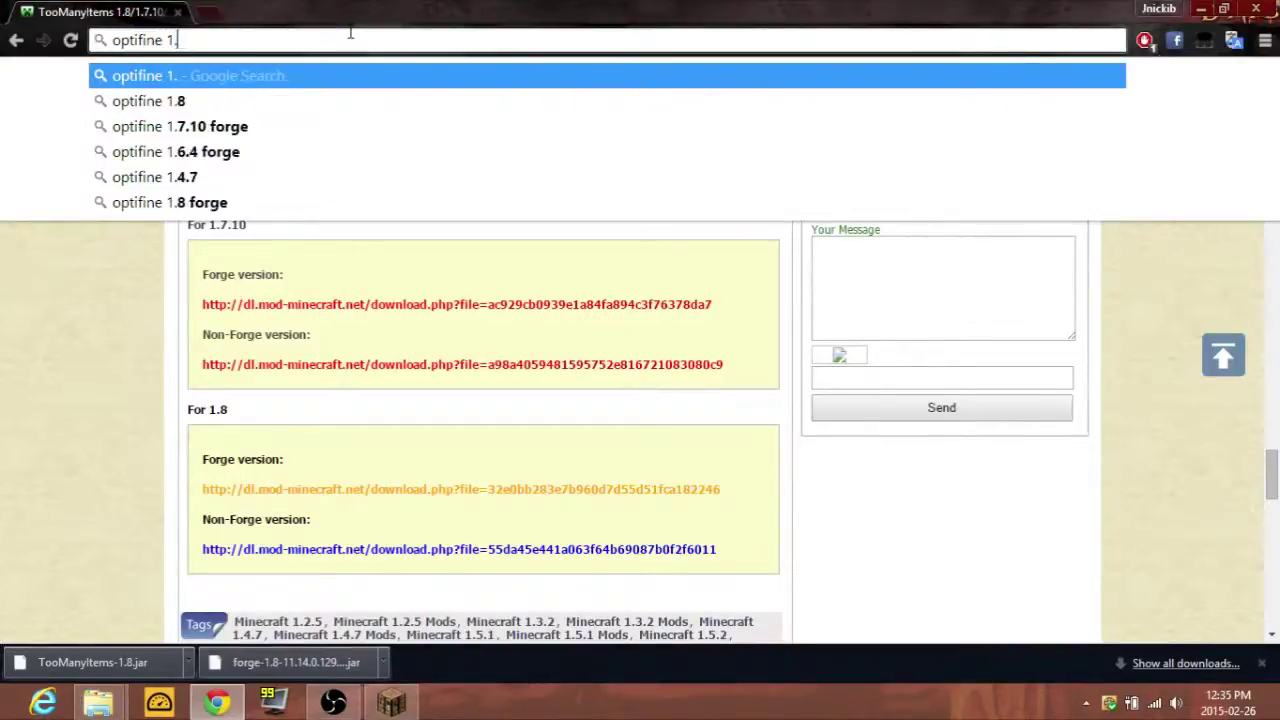
key(Return)
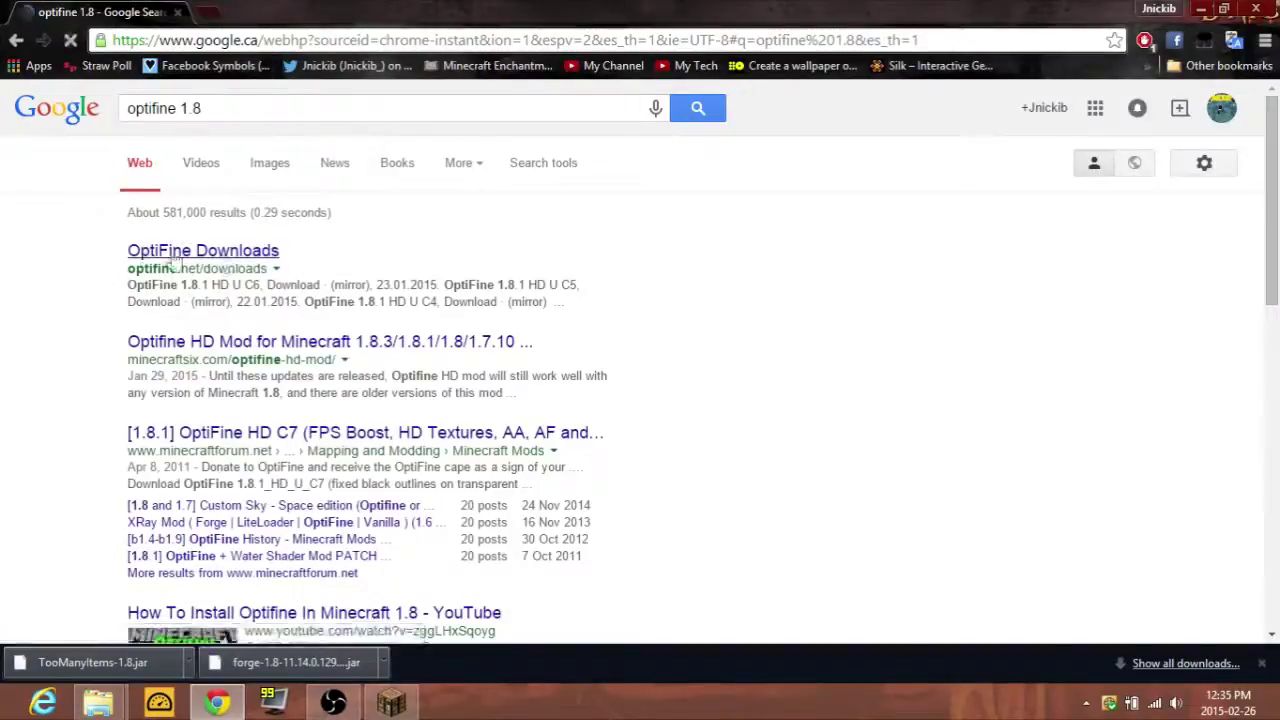
click(215, 252)
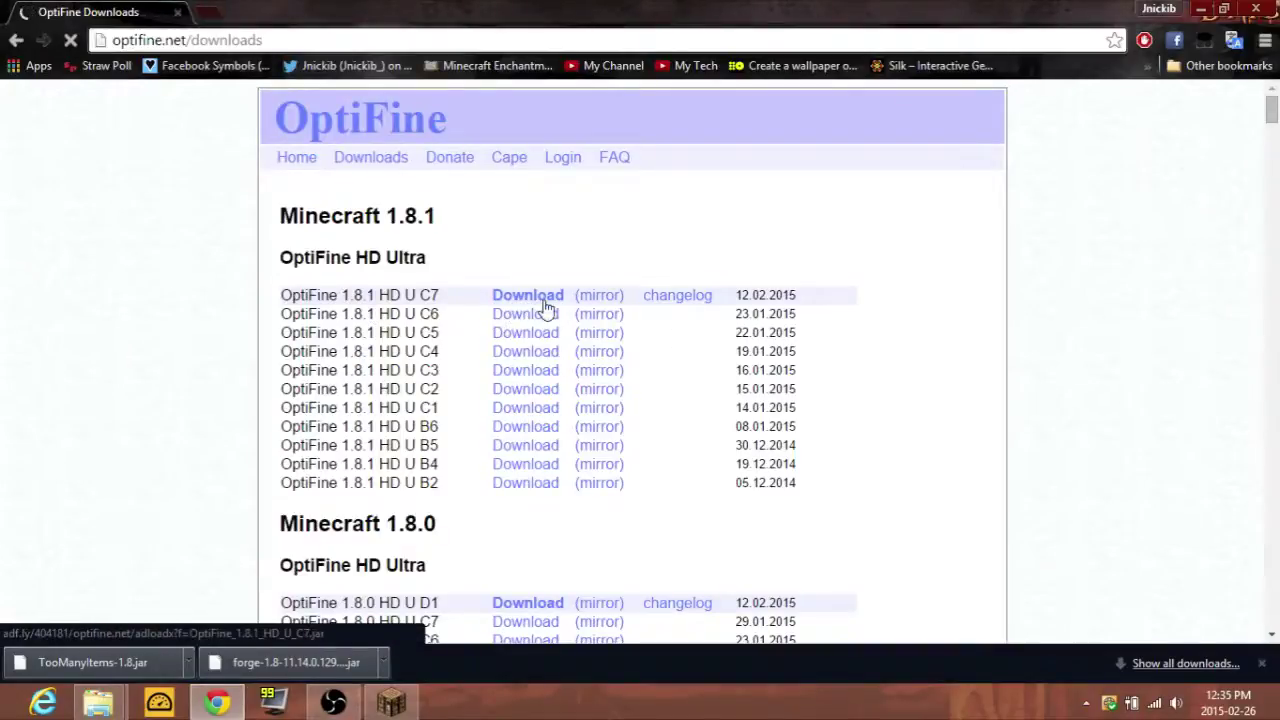
- Switch back to Minecraft, check the Mod Options screen and resume the world
click(1200, 9)
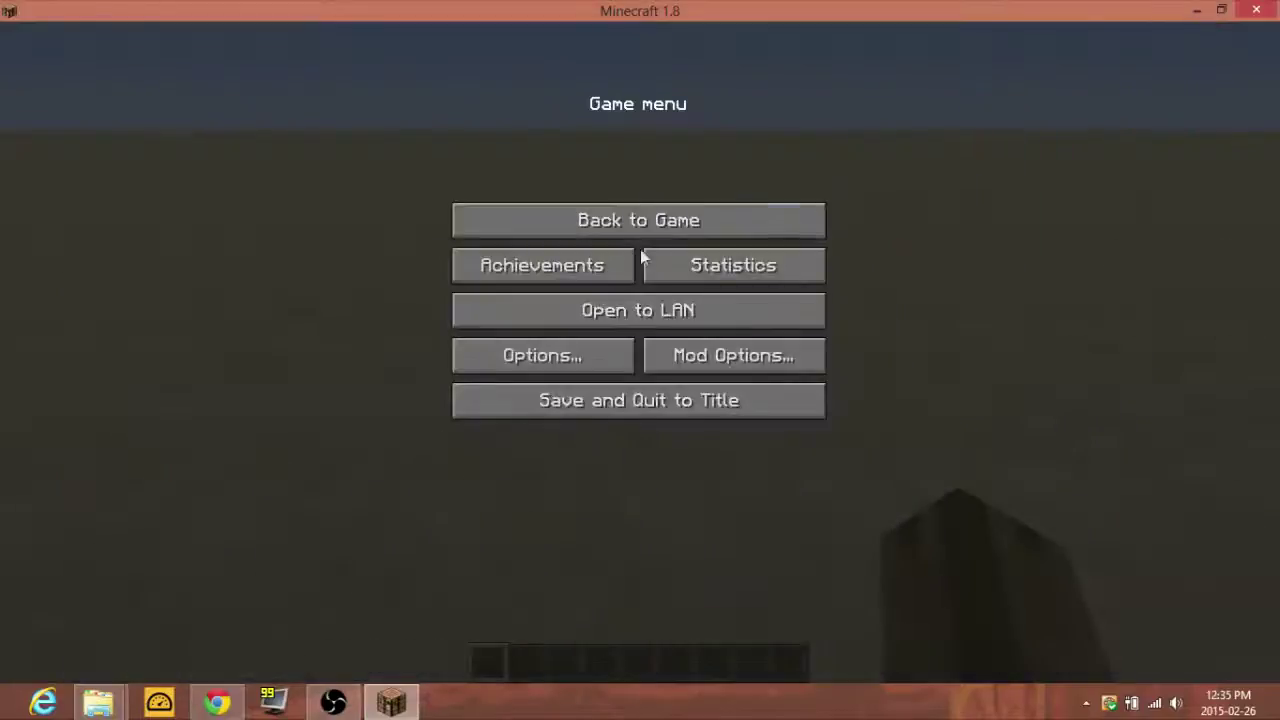
click(731, 360)
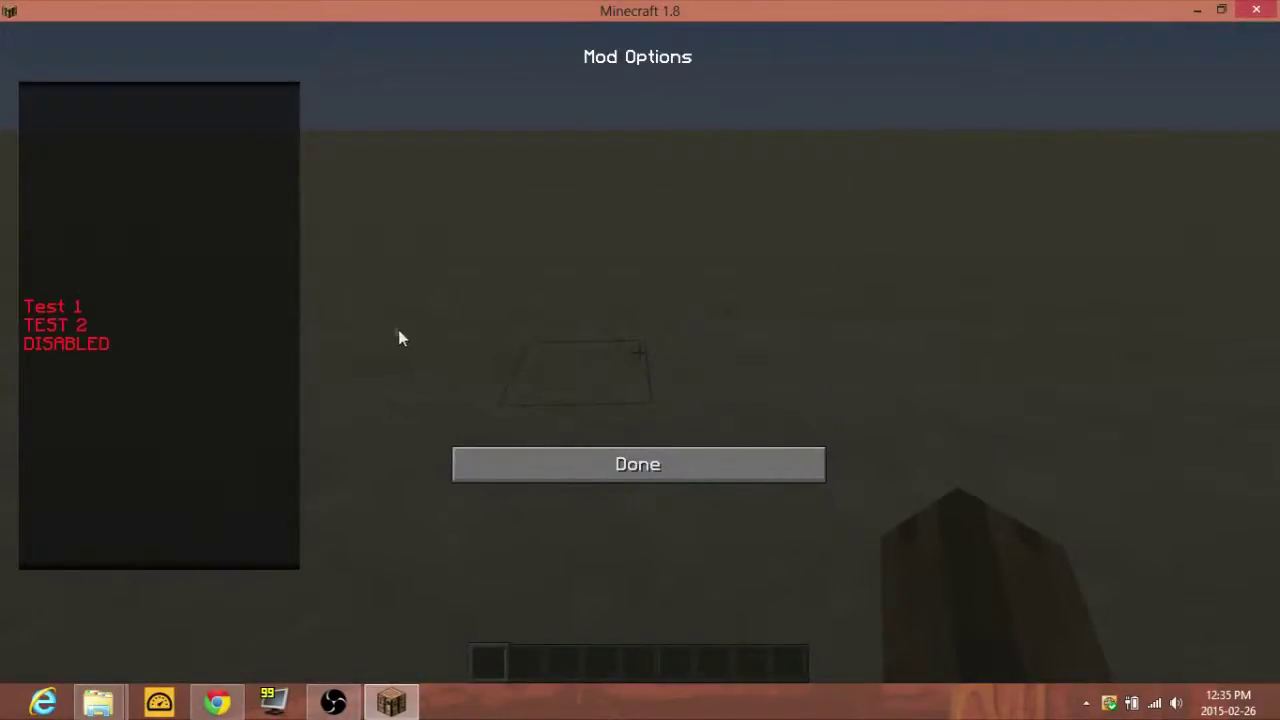
click(546, 463)
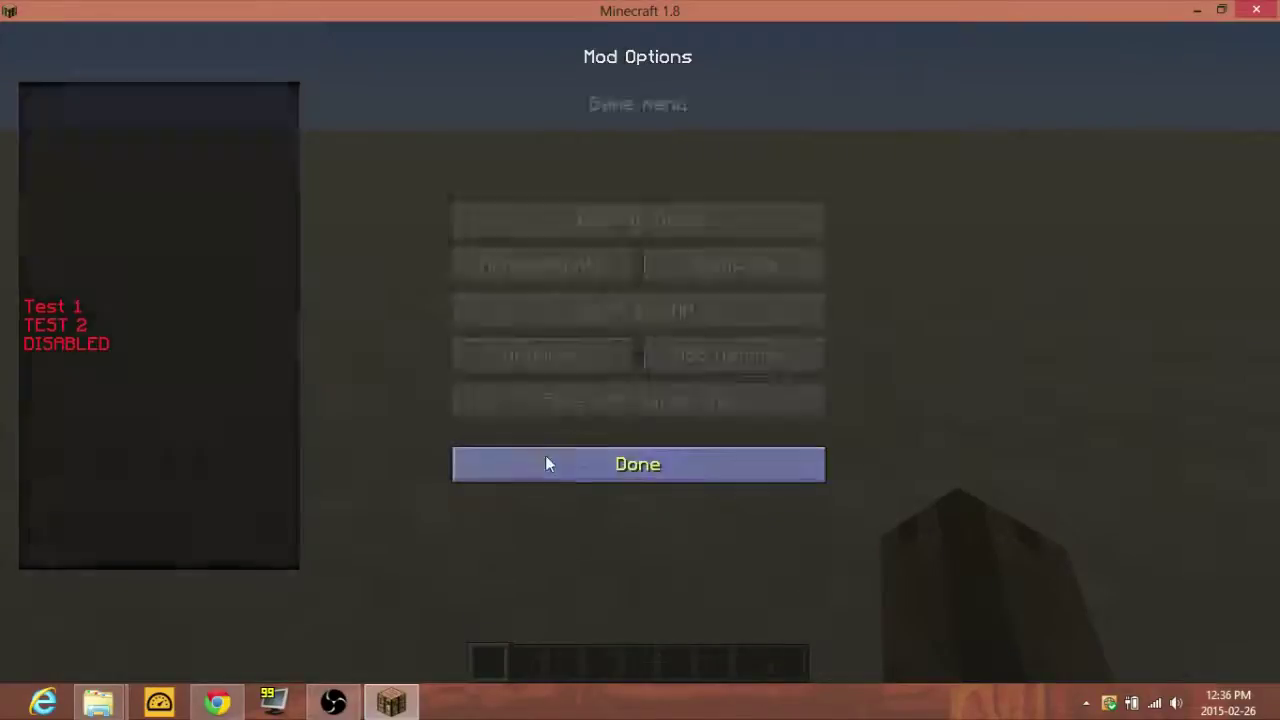
click(612, 220)
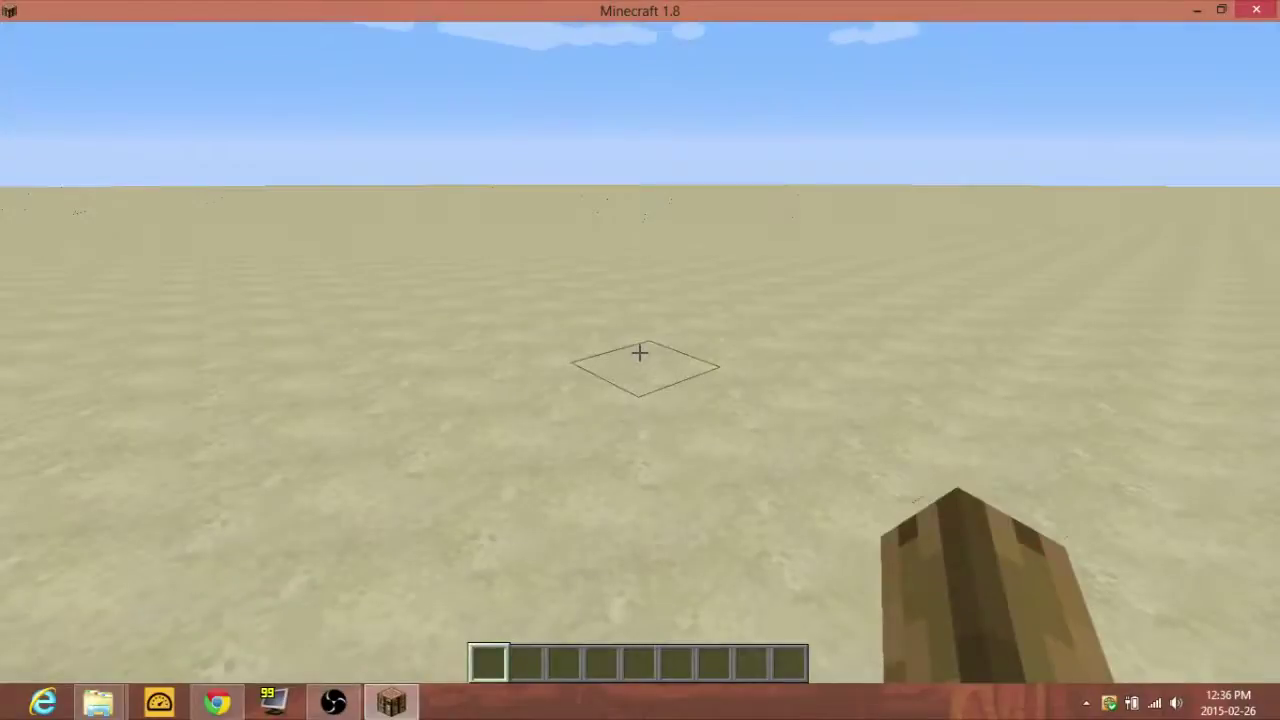
- Change the game mode to Survival with the gamemode chat command
key(slash)
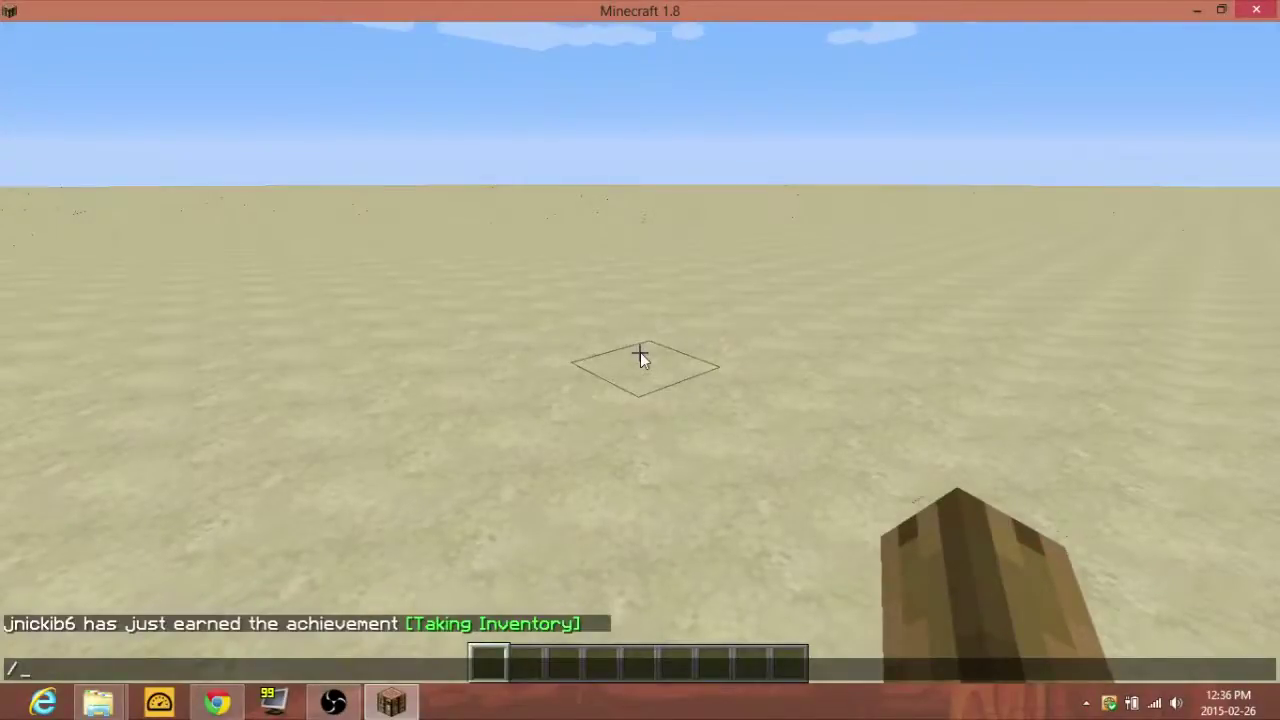
text(gamemode 1)
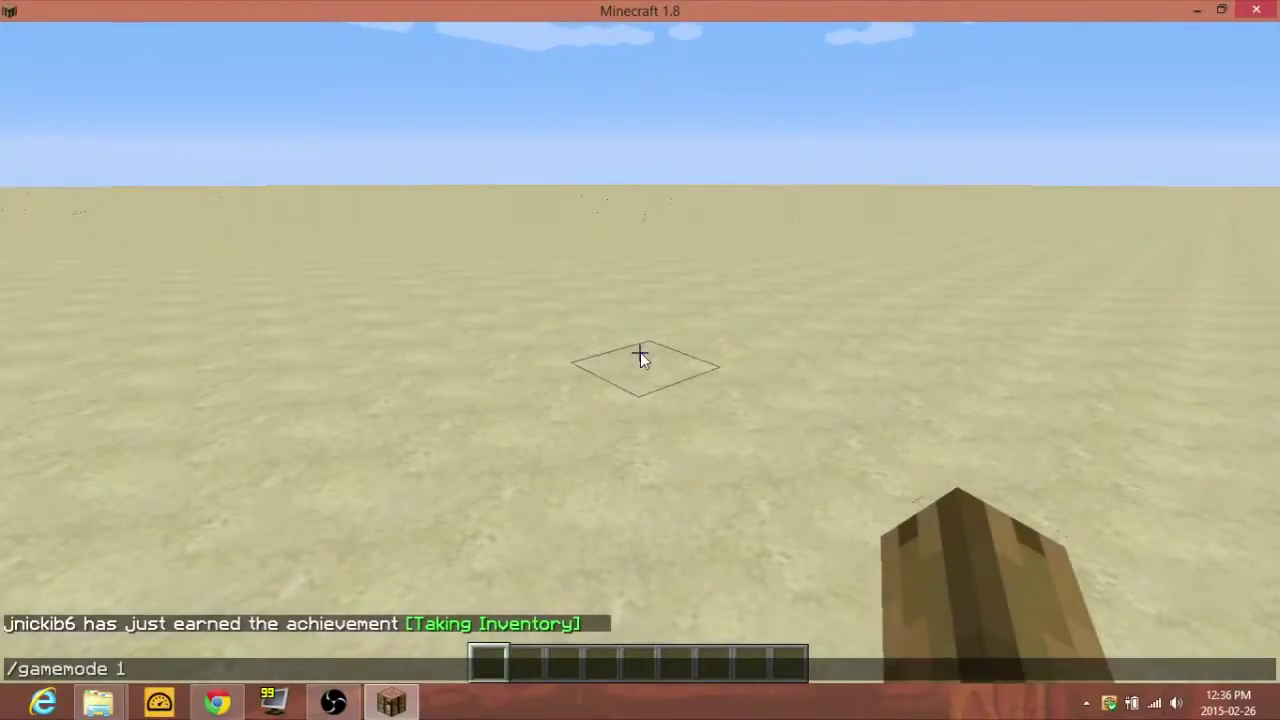
key(Return)
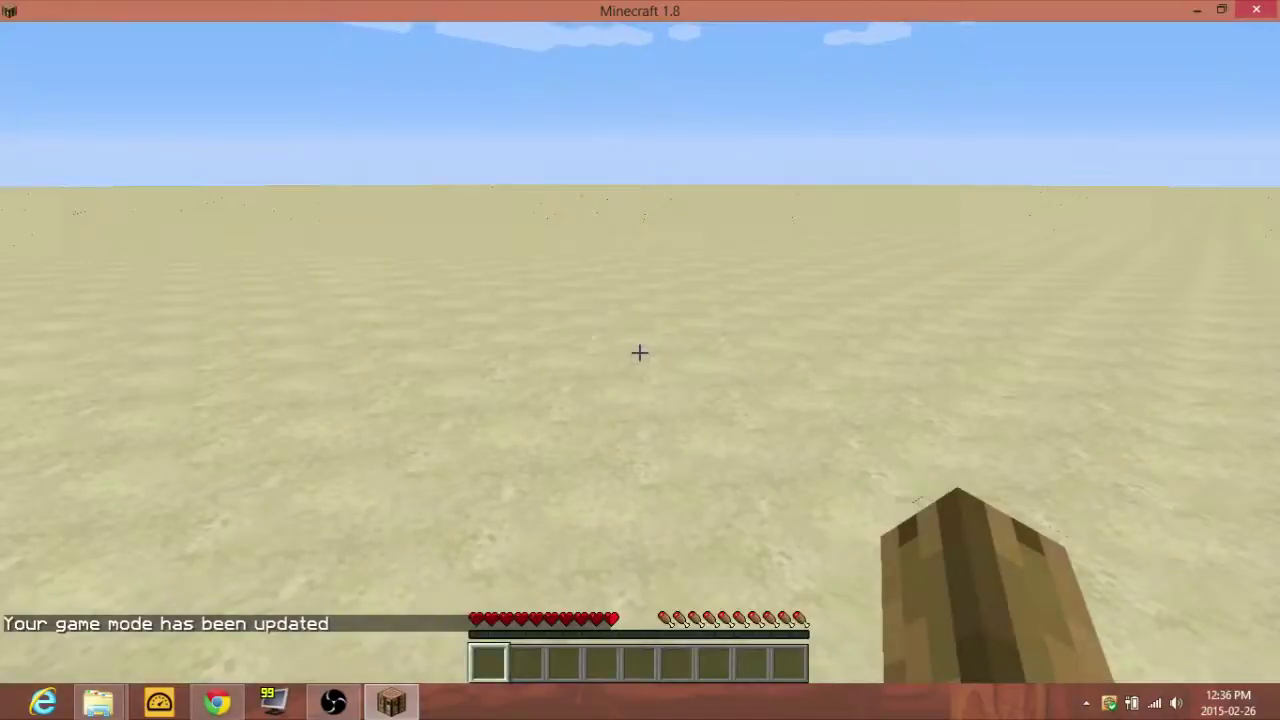
- Take a stack of sticky pistons, a single note block and a stack of gray banners from the TooManyItems basic items
key(e)
click(845, 60)
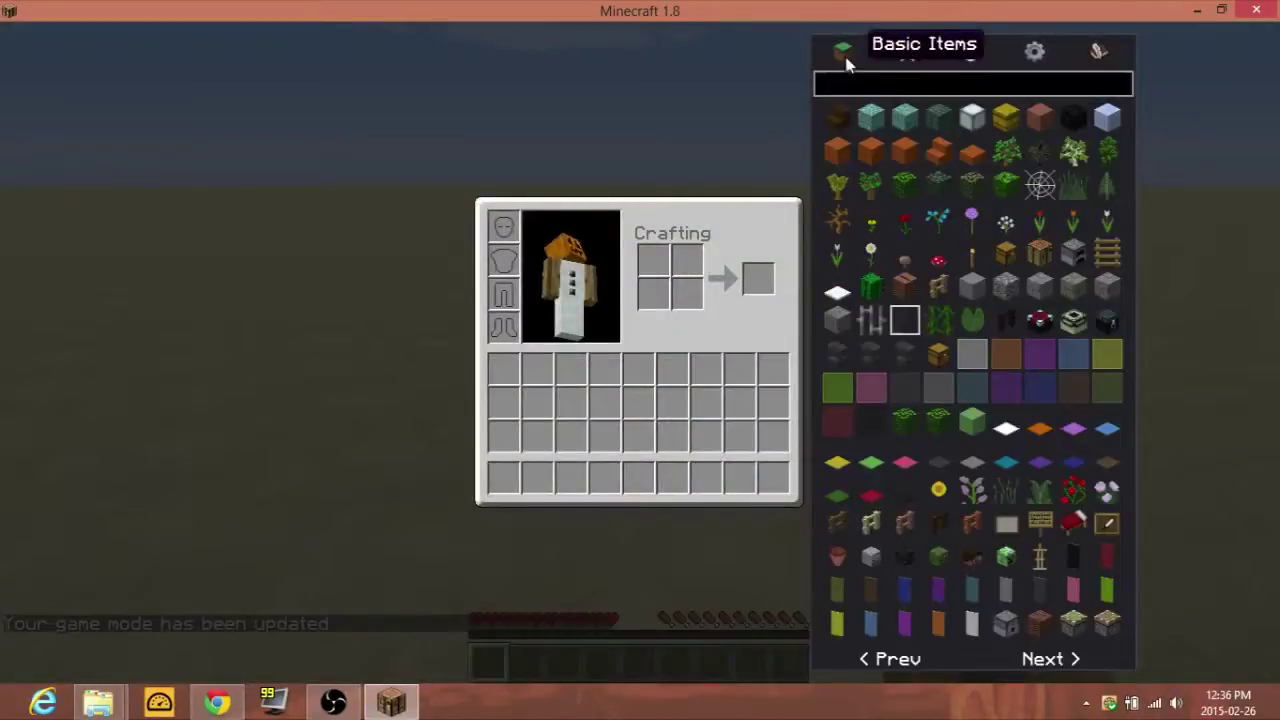
click(1022, 620)
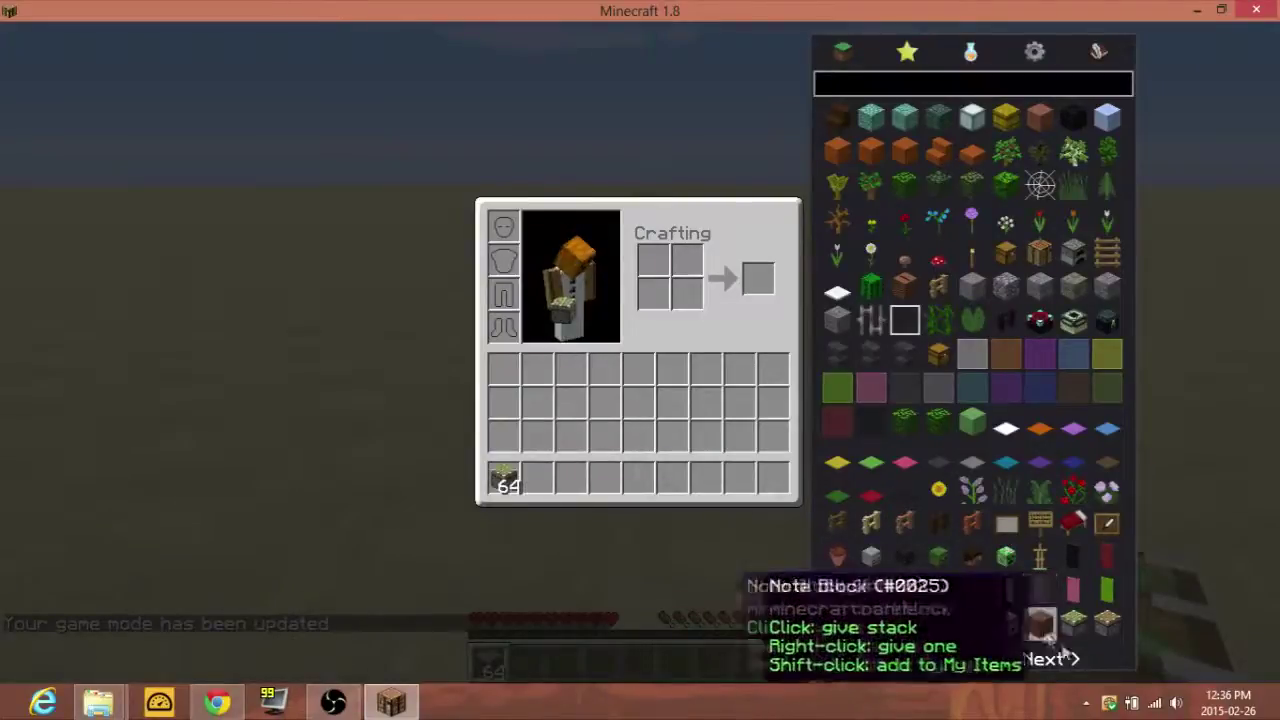
right_click(1040, 625)
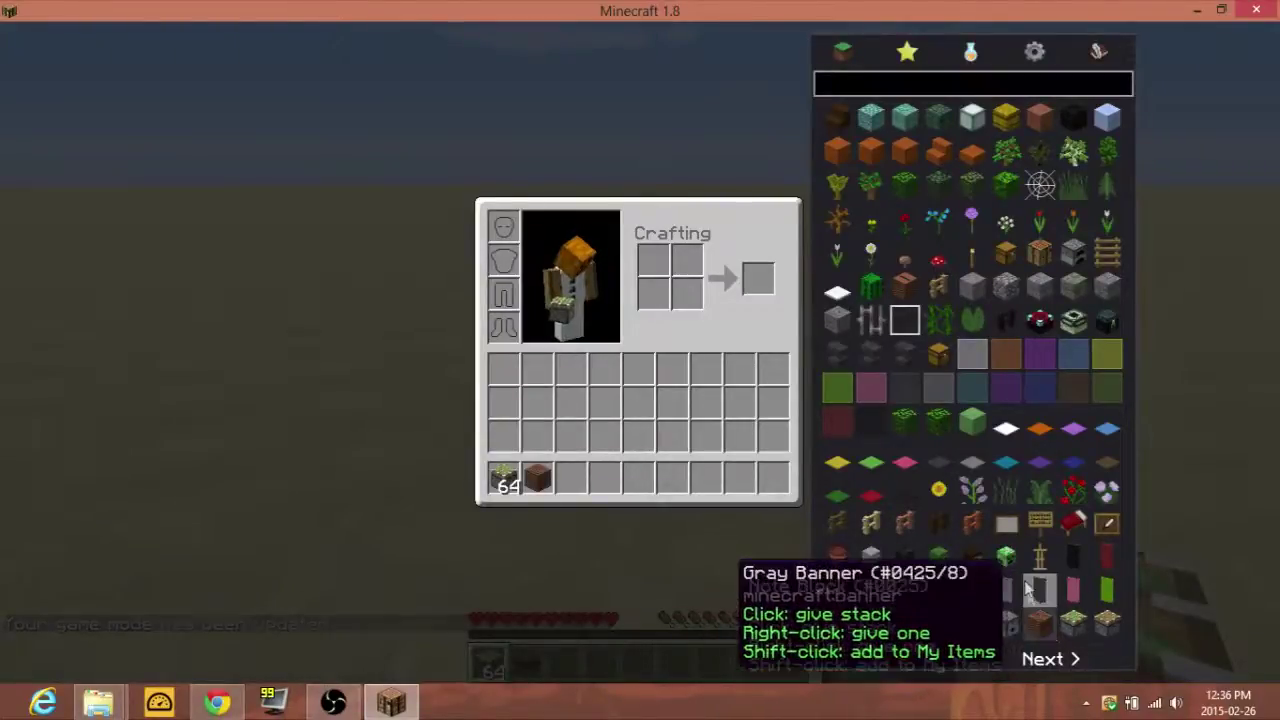
click(1040, 594)
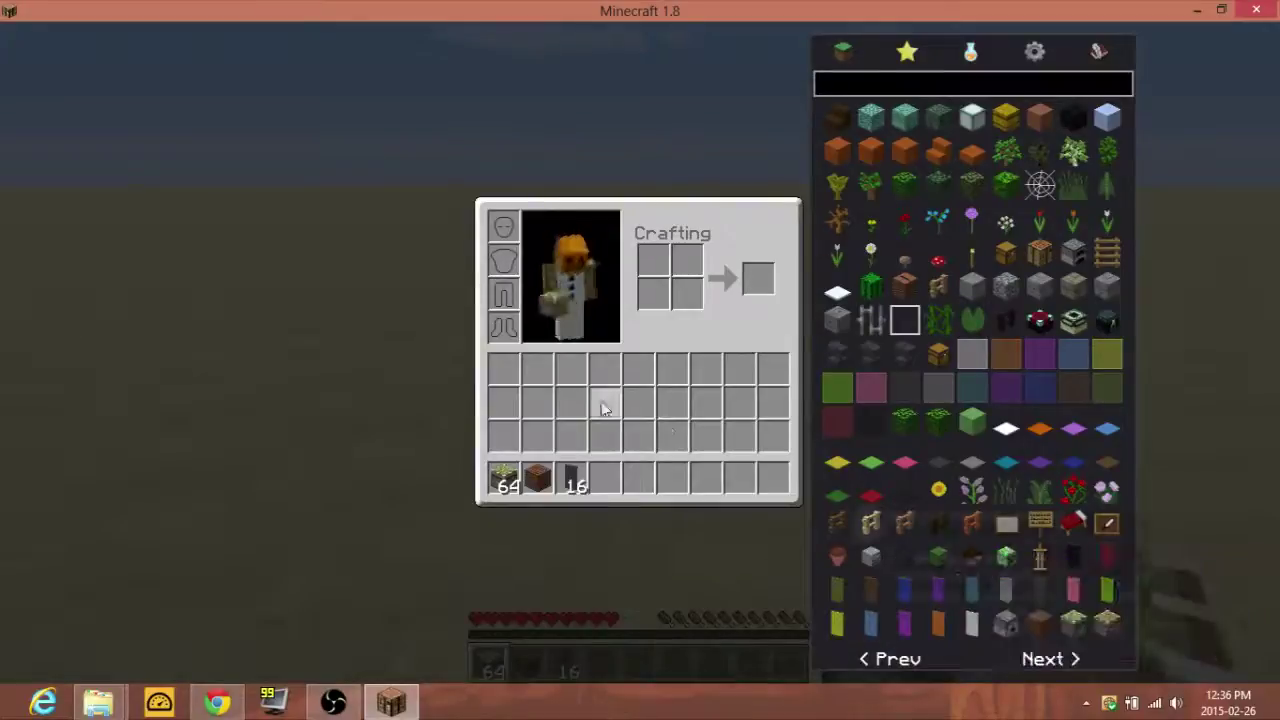
- Add four more stacks of different blocks from the TooManyItems list and close the inventory
click(837, 523)
click(938, 320)
click(905, 386)
click(882, 450)
key(e)
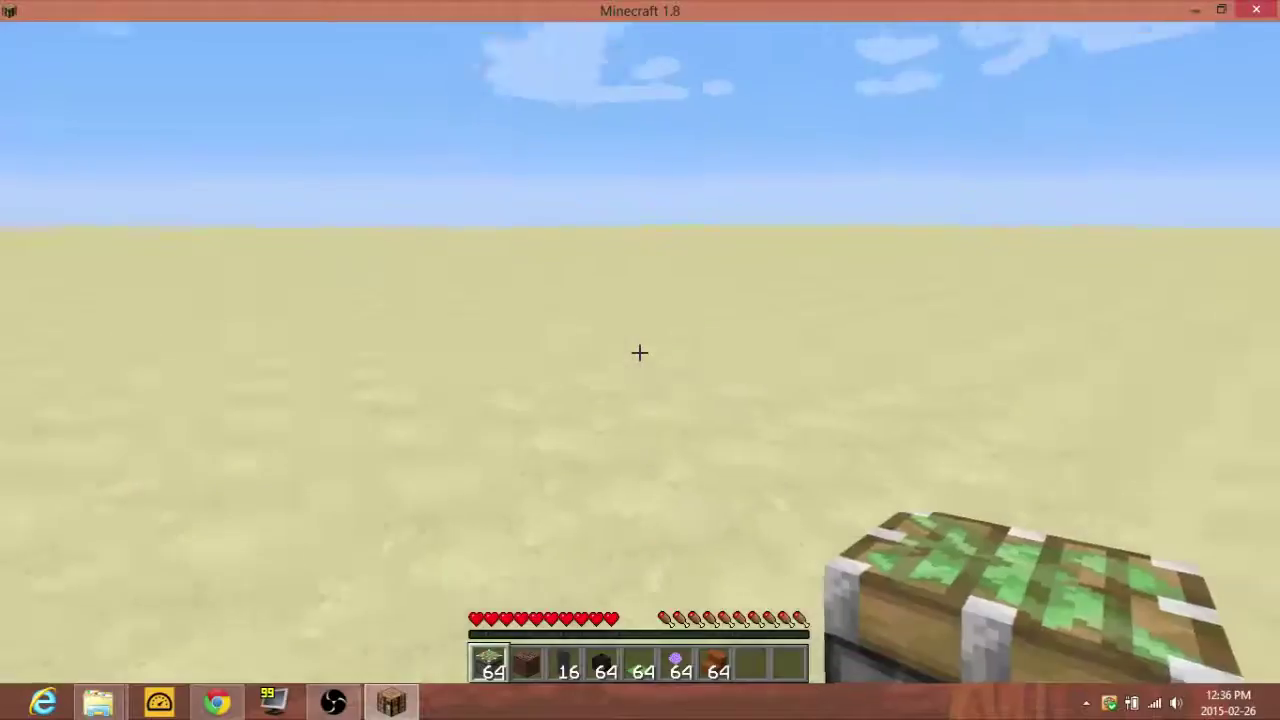
- Place the note block on the flat ground
key(1)
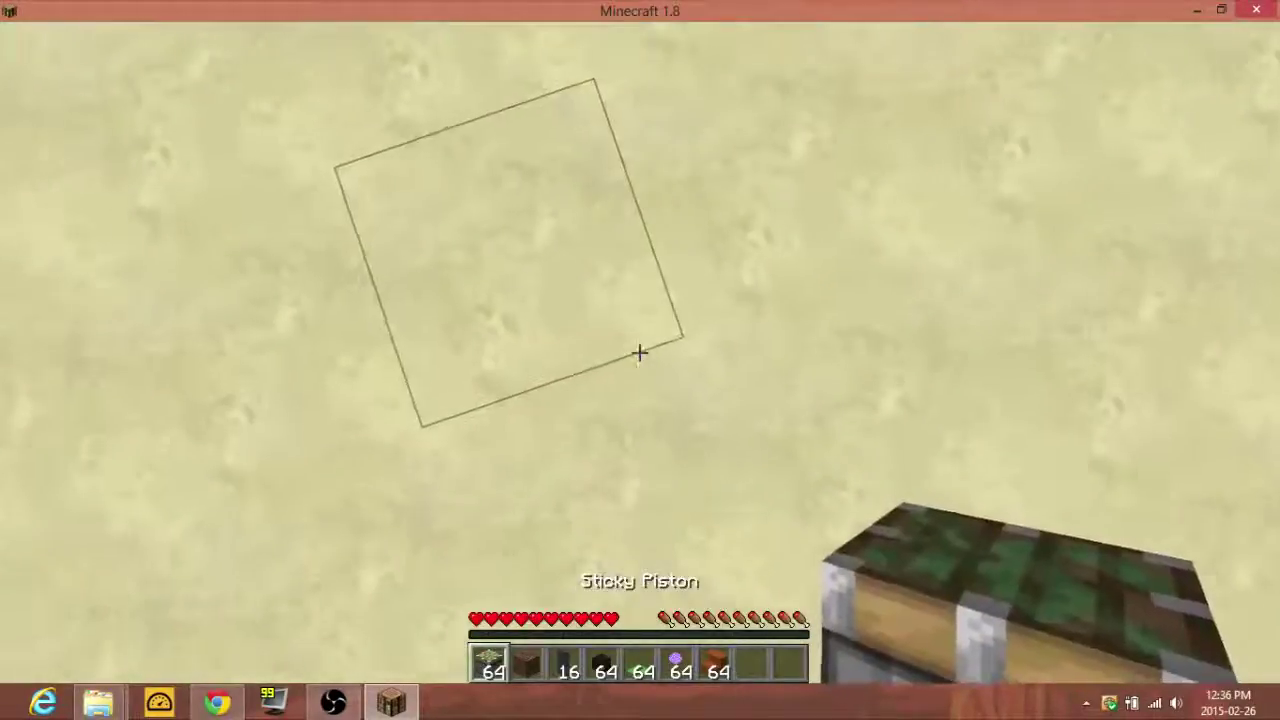
key(2)
right_click(640, 352)
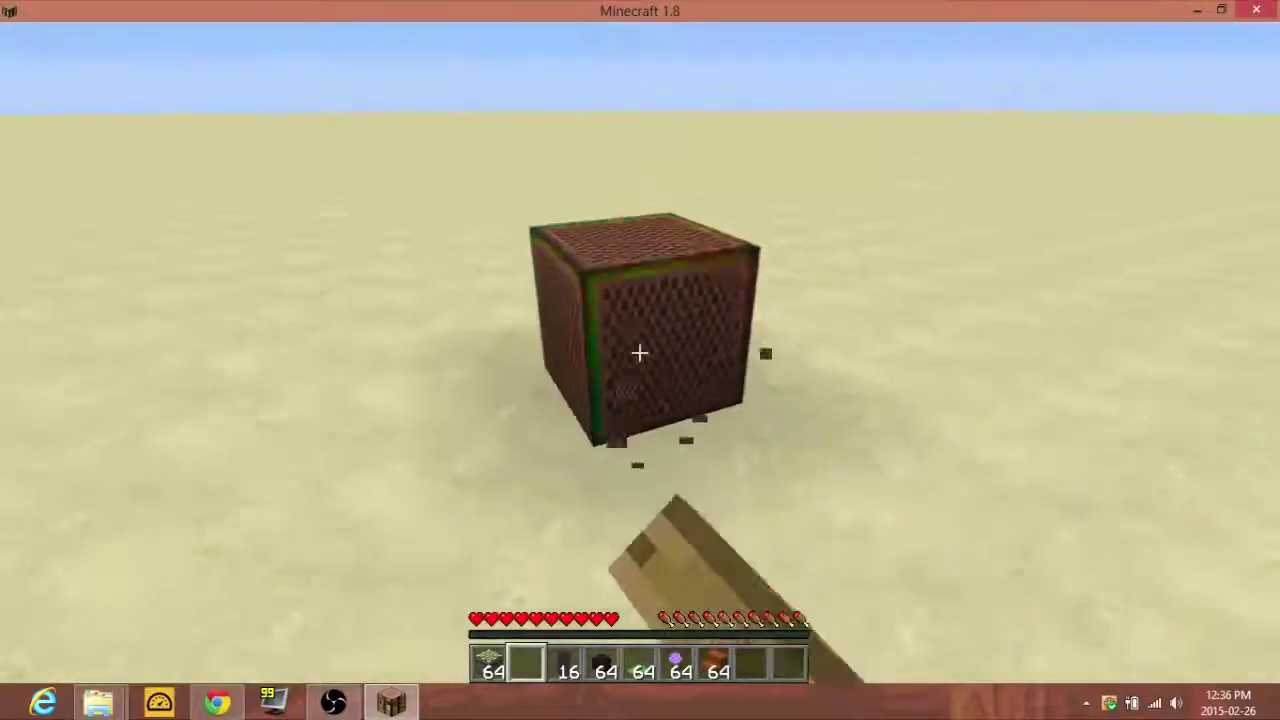
- Place sticky pistons near the note block in a tall column and a long row along the ground
key(1)
right_click(640, 352)
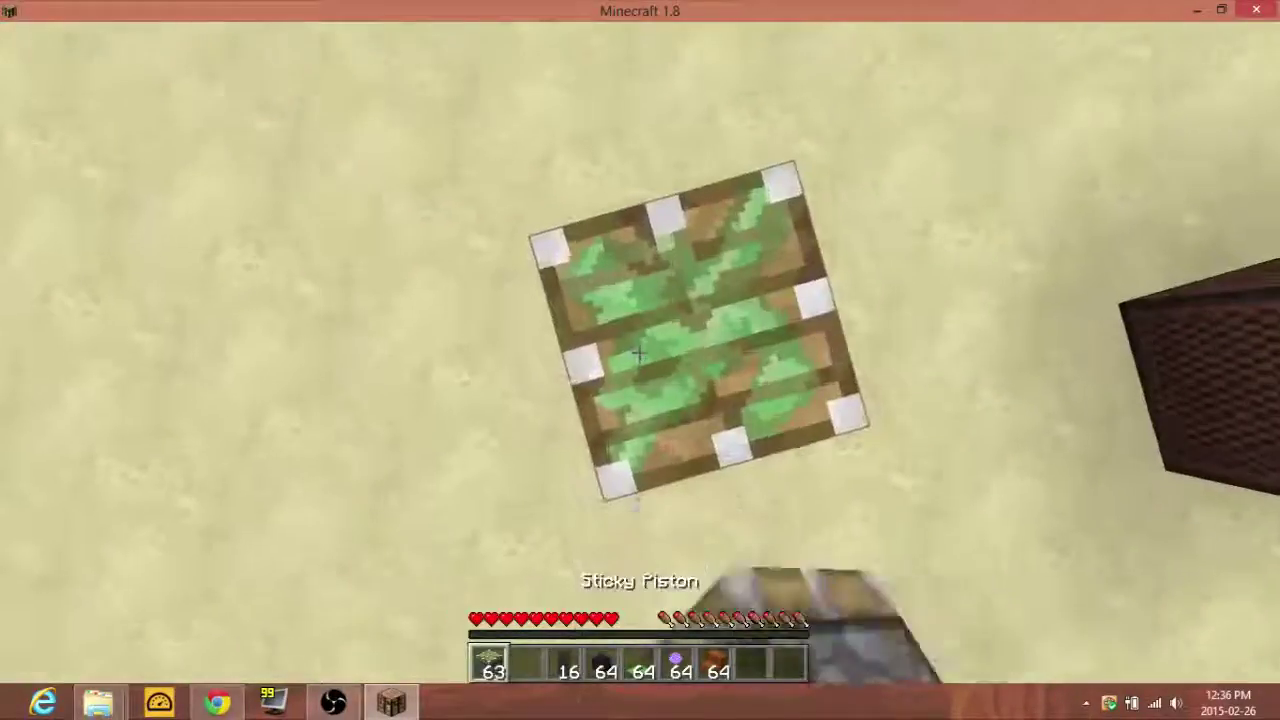
right_click(640, 352)
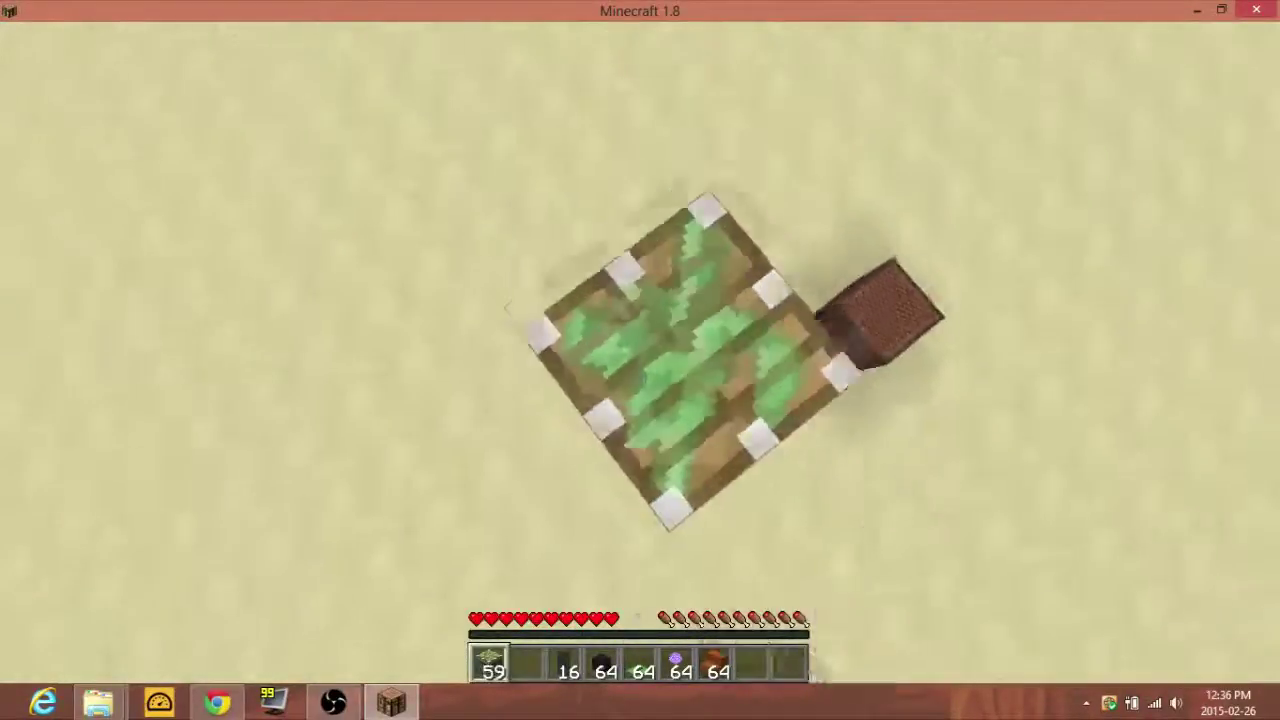
right_click(640, 352)
right_click(640, 352)
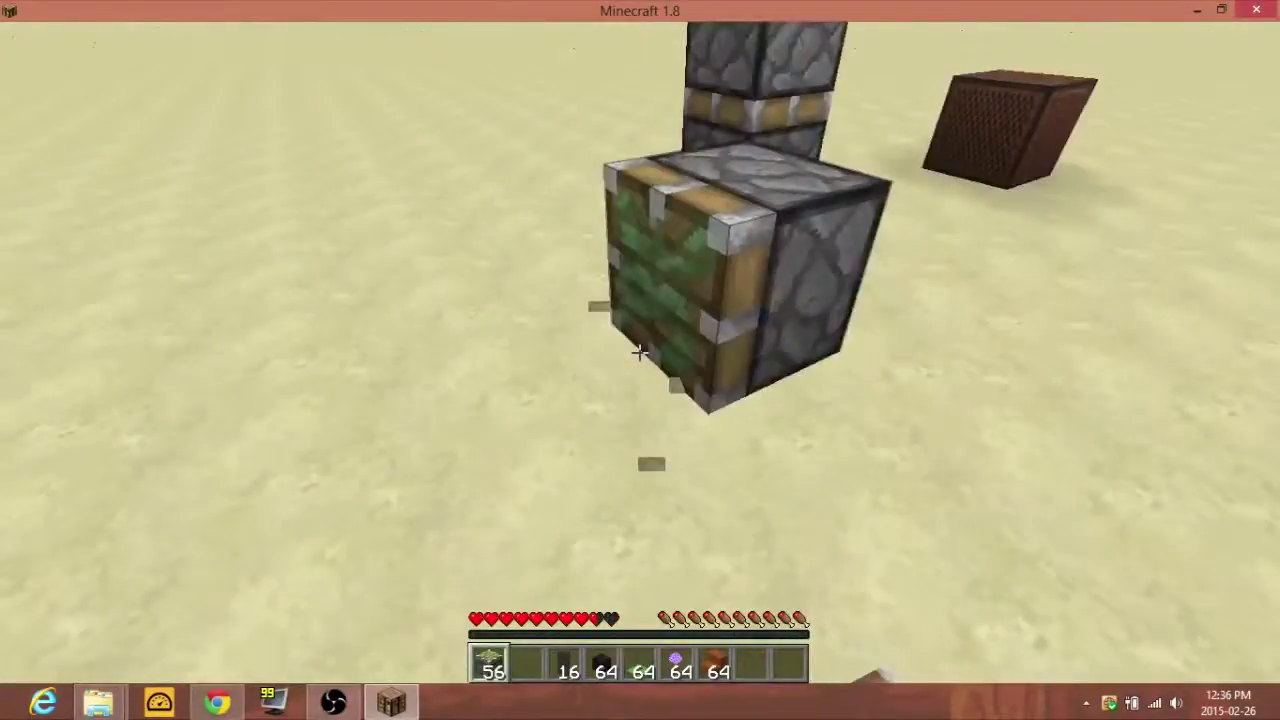
right_click(640, 352)
right_click(640, 352)
right_click(640, 352)
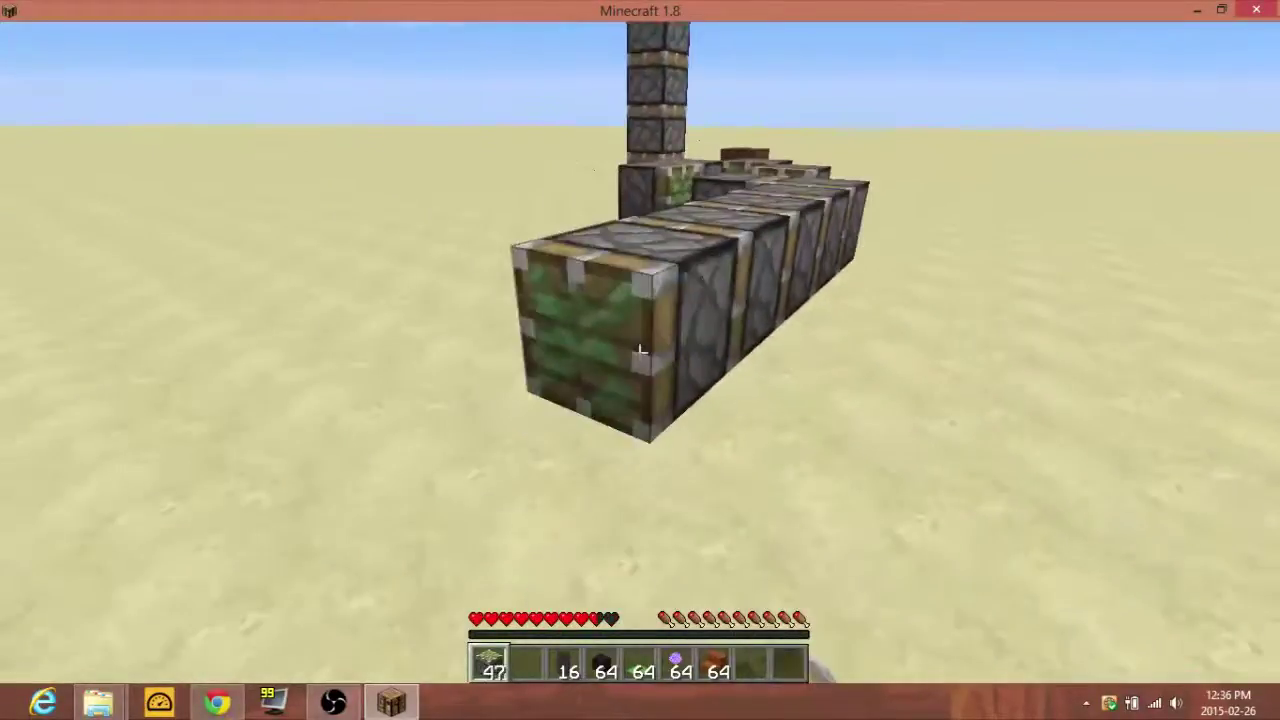
right_click(640, 352)
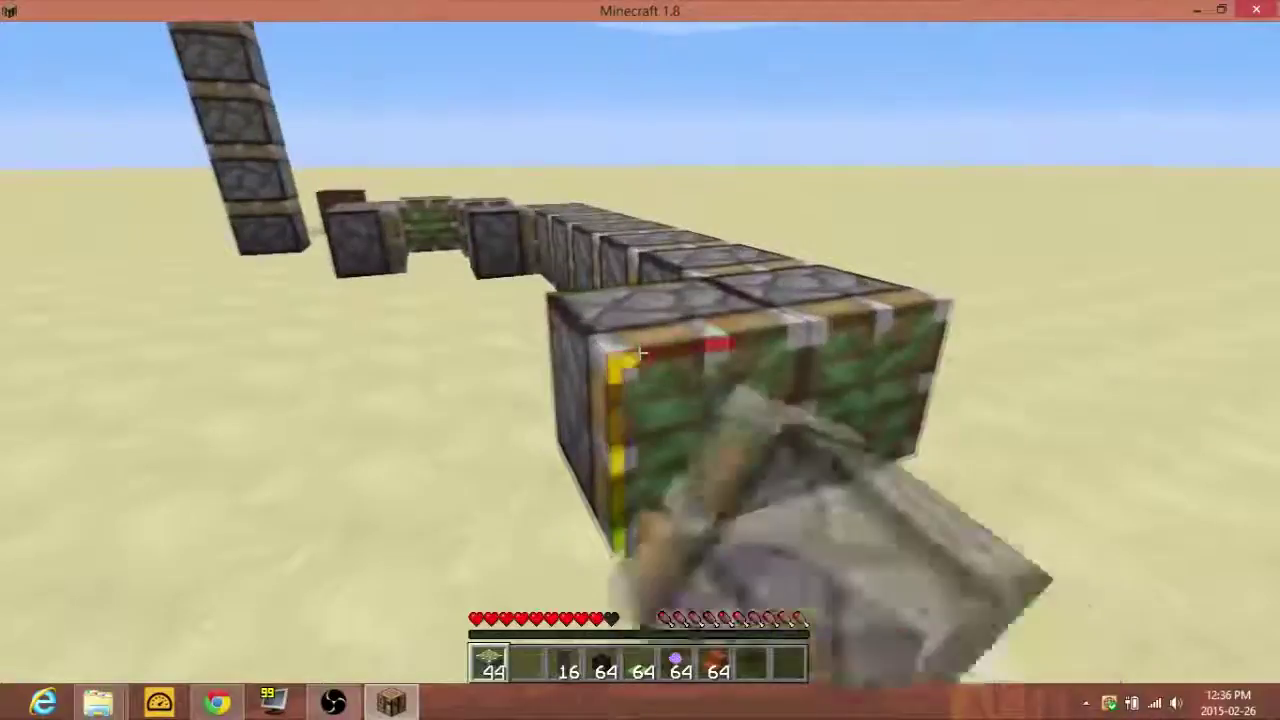
- Break the sticky pistons lying along the ground one by one and collect the drops
click(640, 352)
click(640, 352)
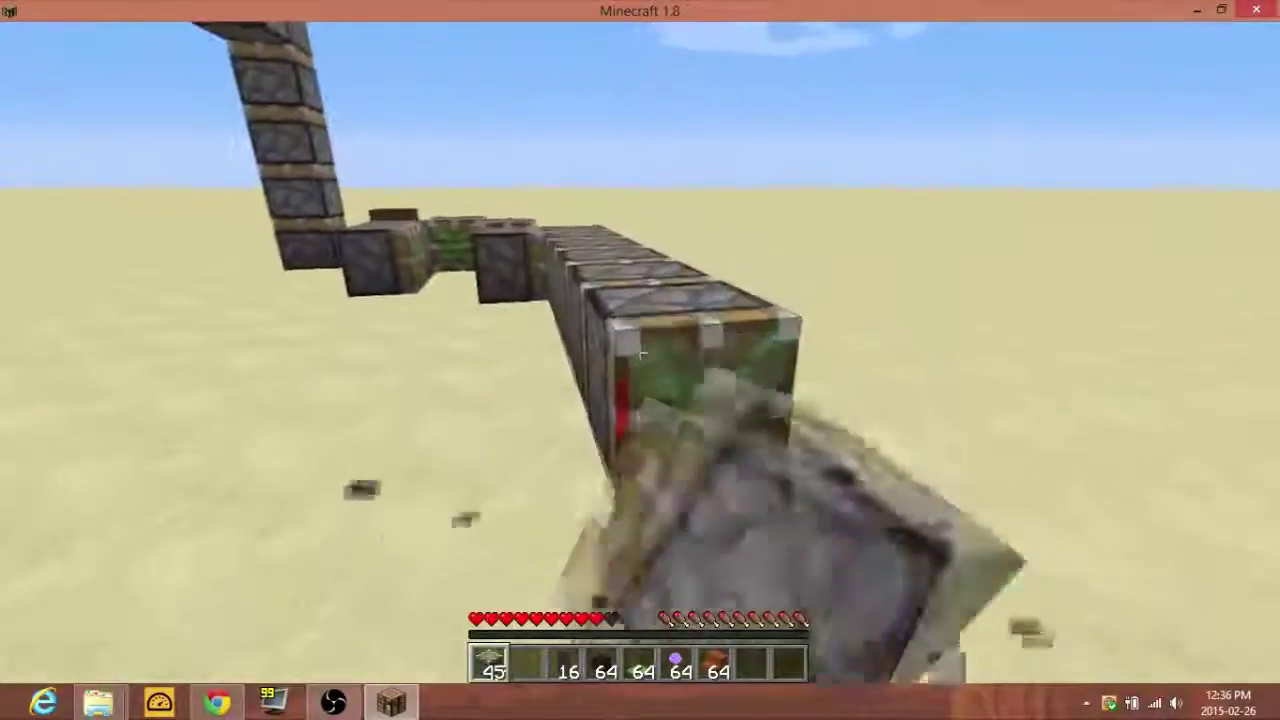
click(640, 352)
click(640, 352)
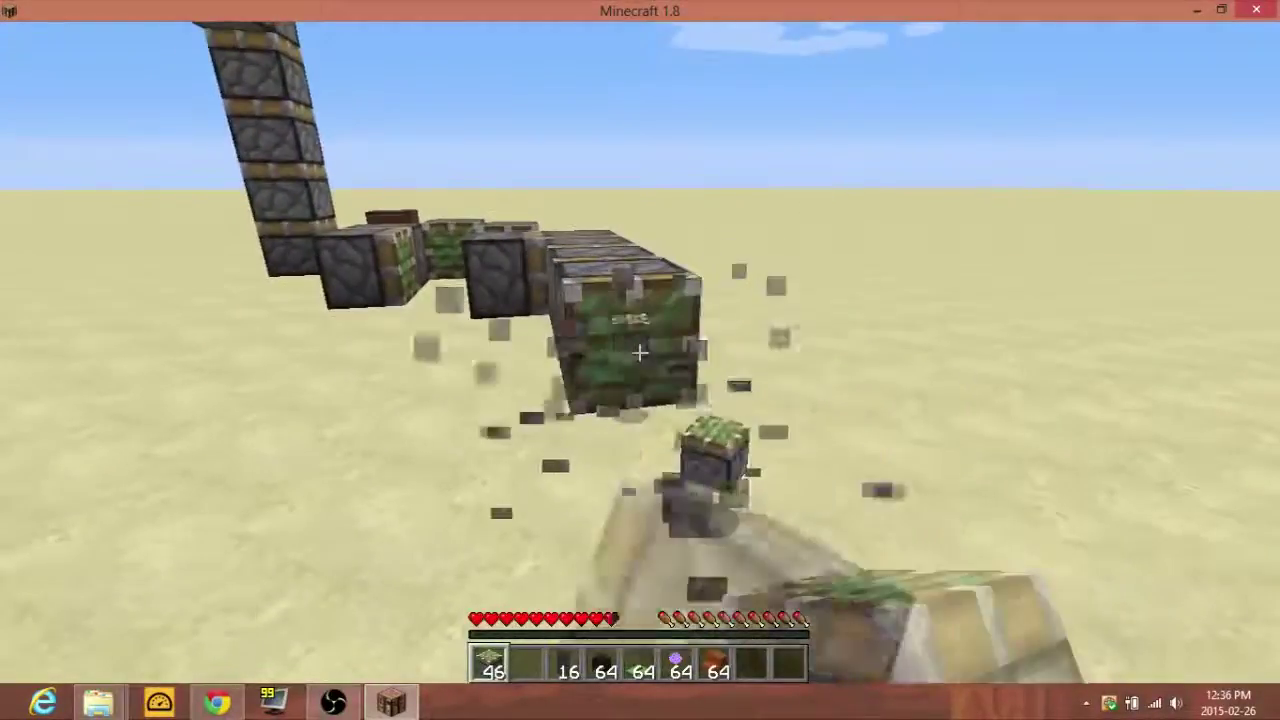
click(640, 352)
click(640, 352)
click(640, 352)
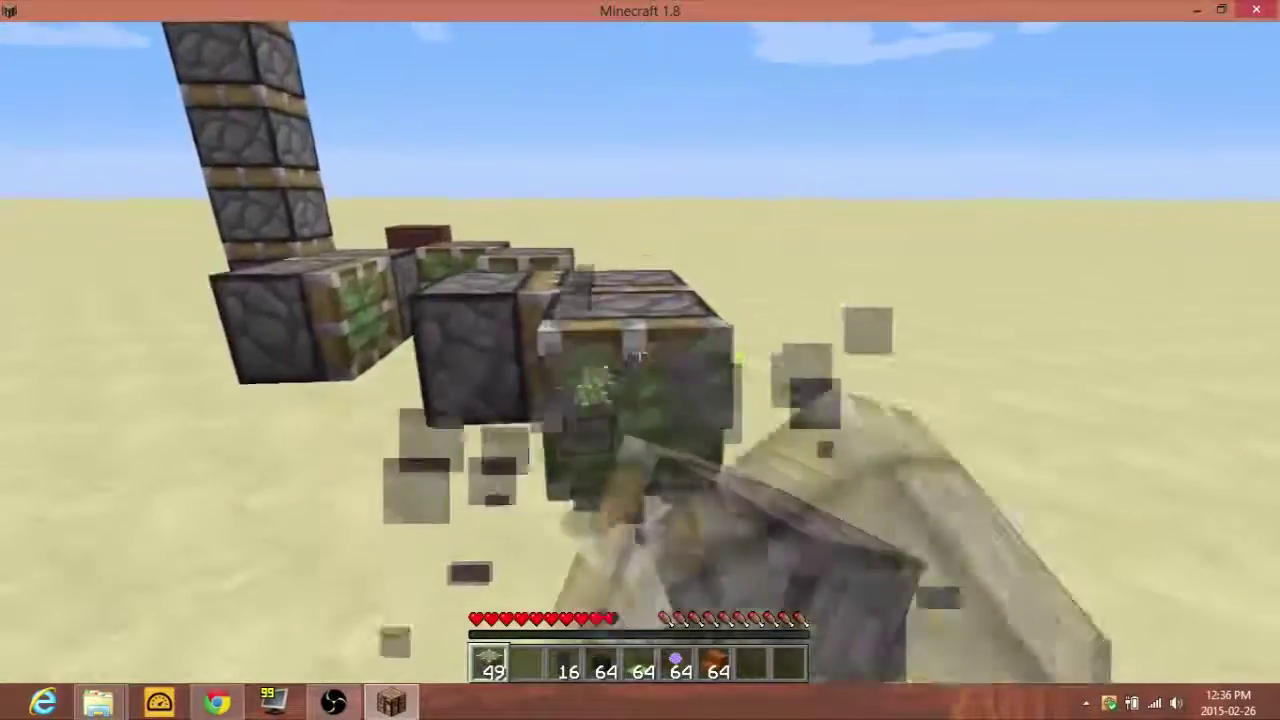
click(640, 352)
click(640, 352)
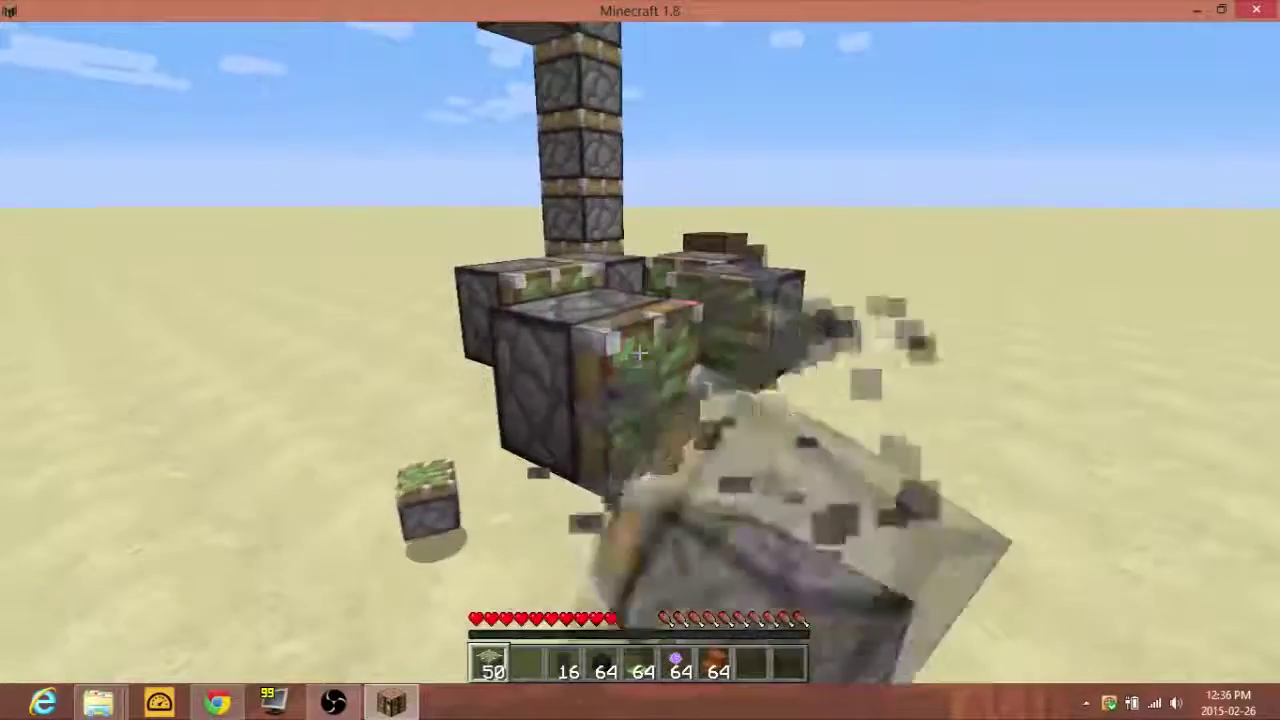
click(640, 352)
click(640, 352)
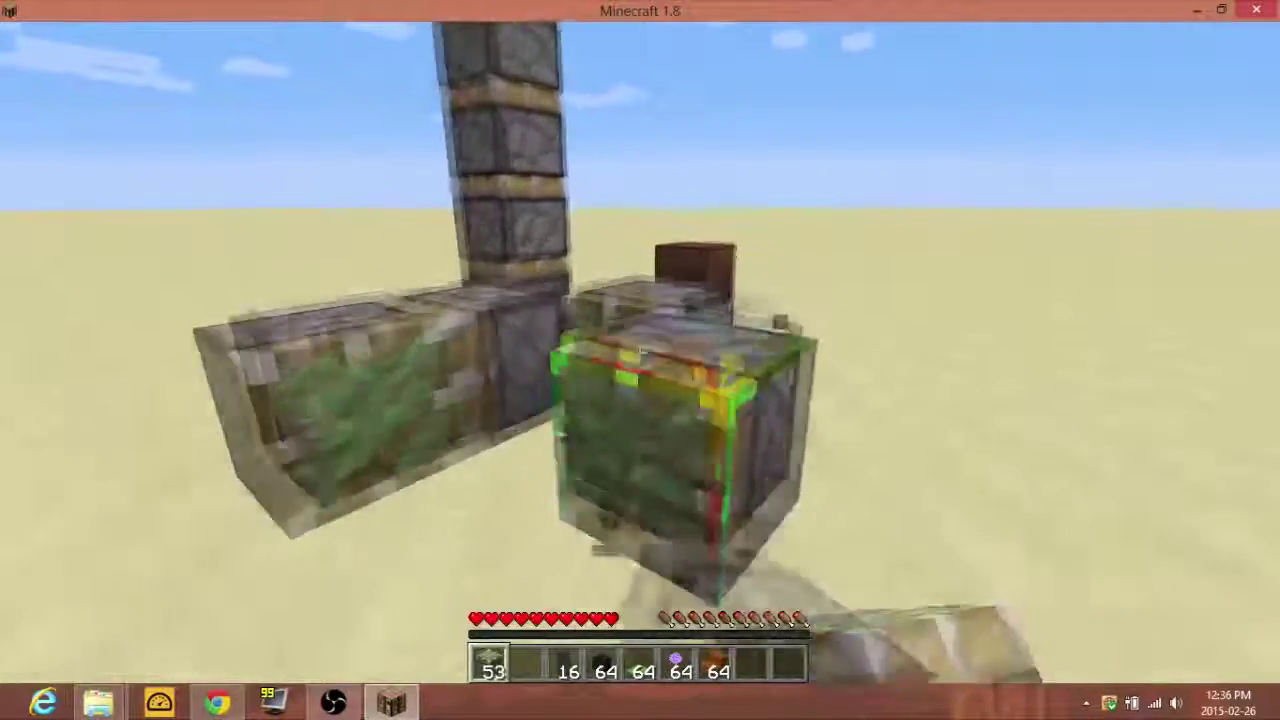
click(640, 352)
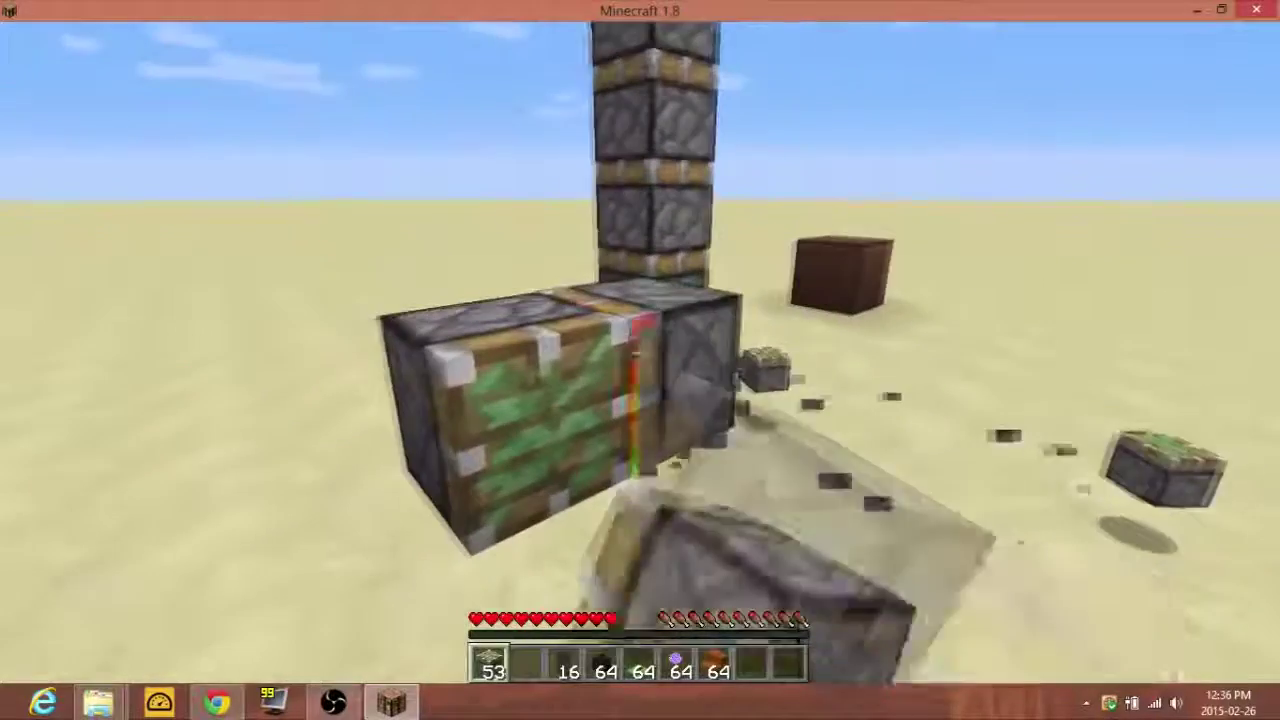
click(640, 352)
- Break the remaining sticky pistons on the ground and in the column, then the note block, and collect the drops
click(640, 352)
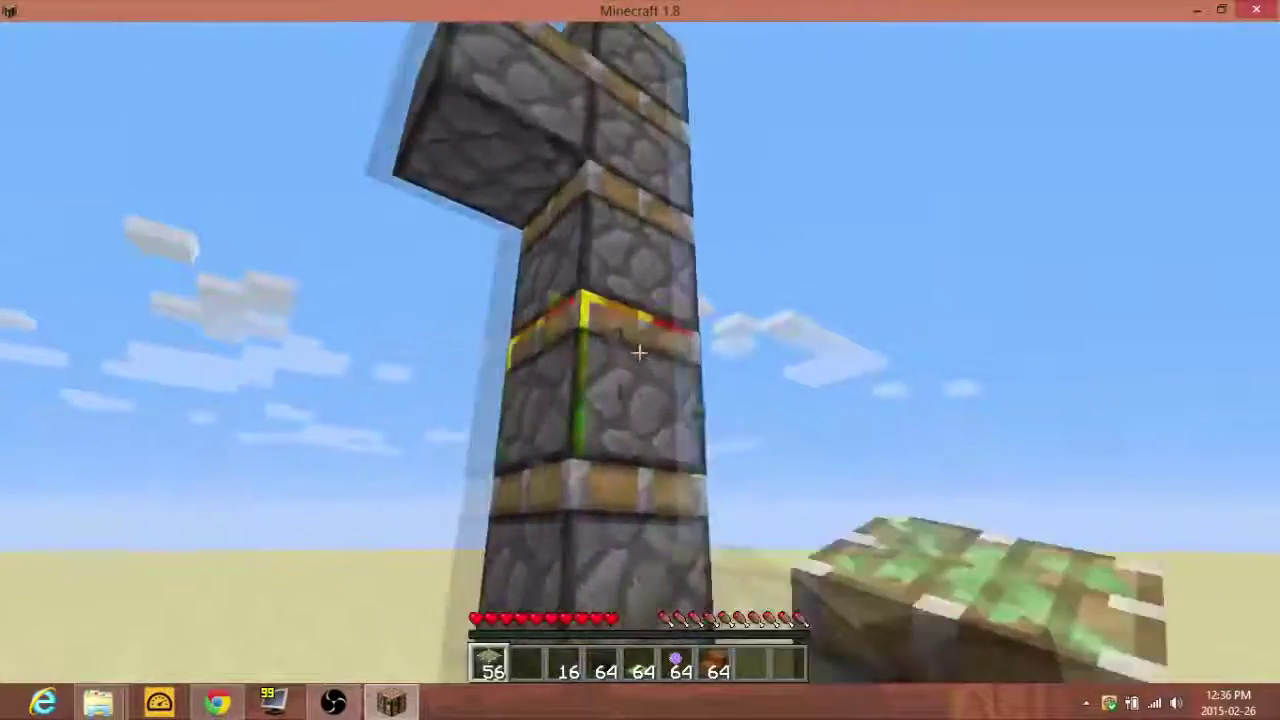
click(640, 352)
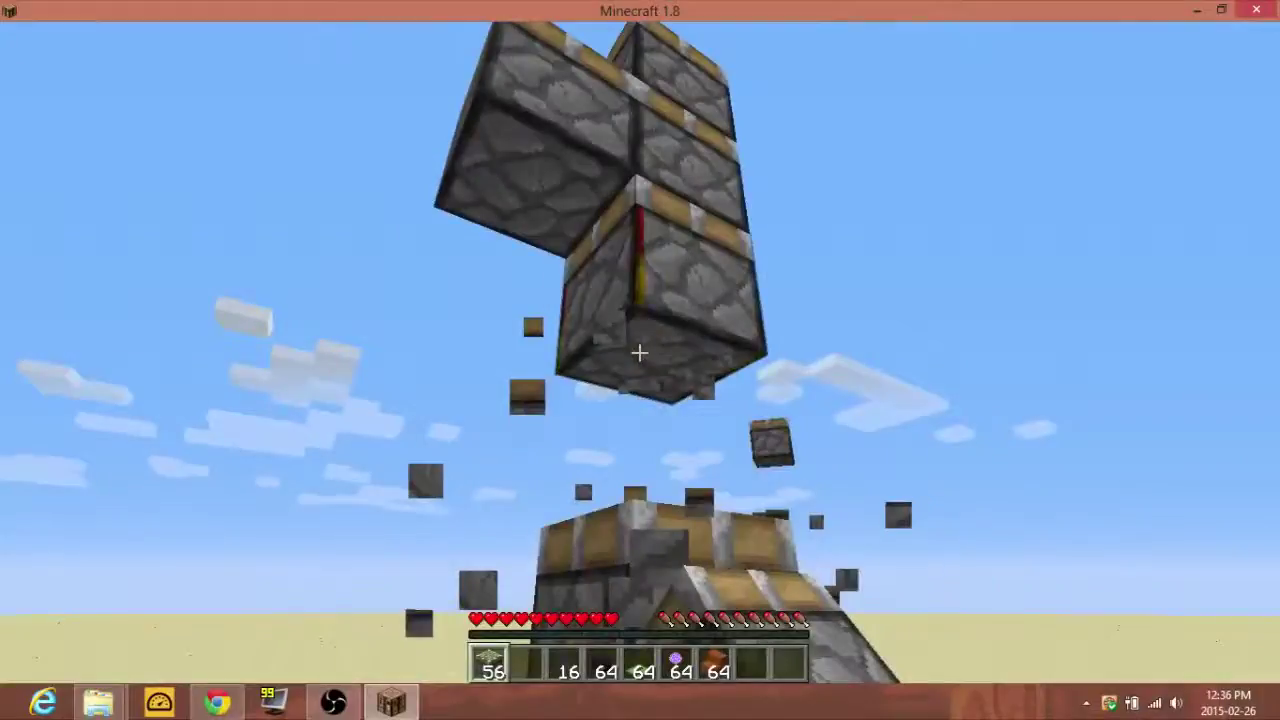
click(640, 352)
click(640, 352)
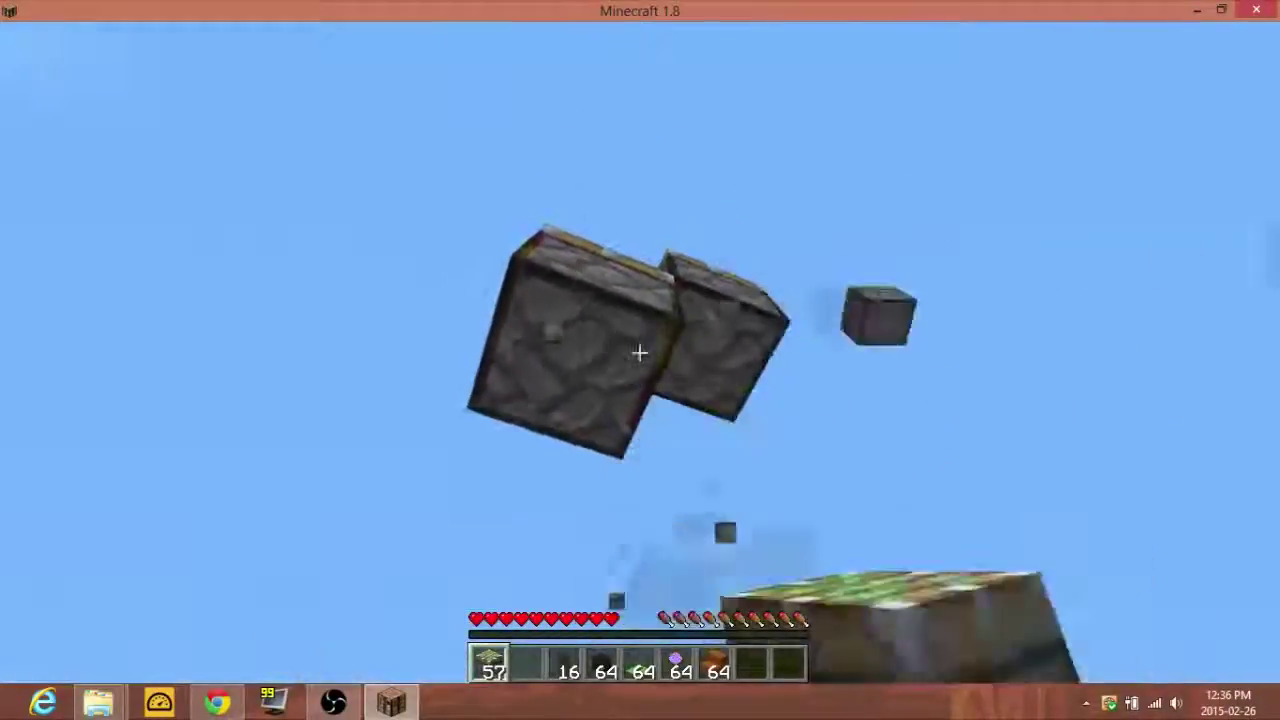
click(640, 352)
click(640, 352)
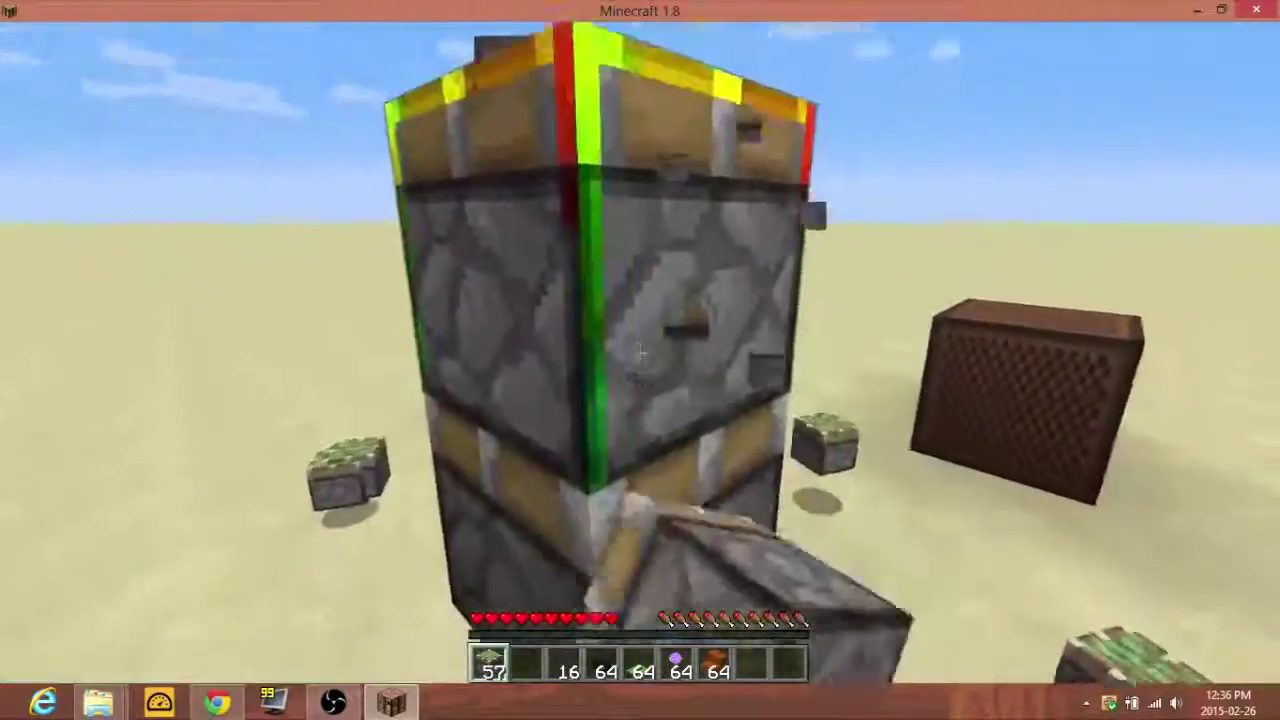
click(640, 352)
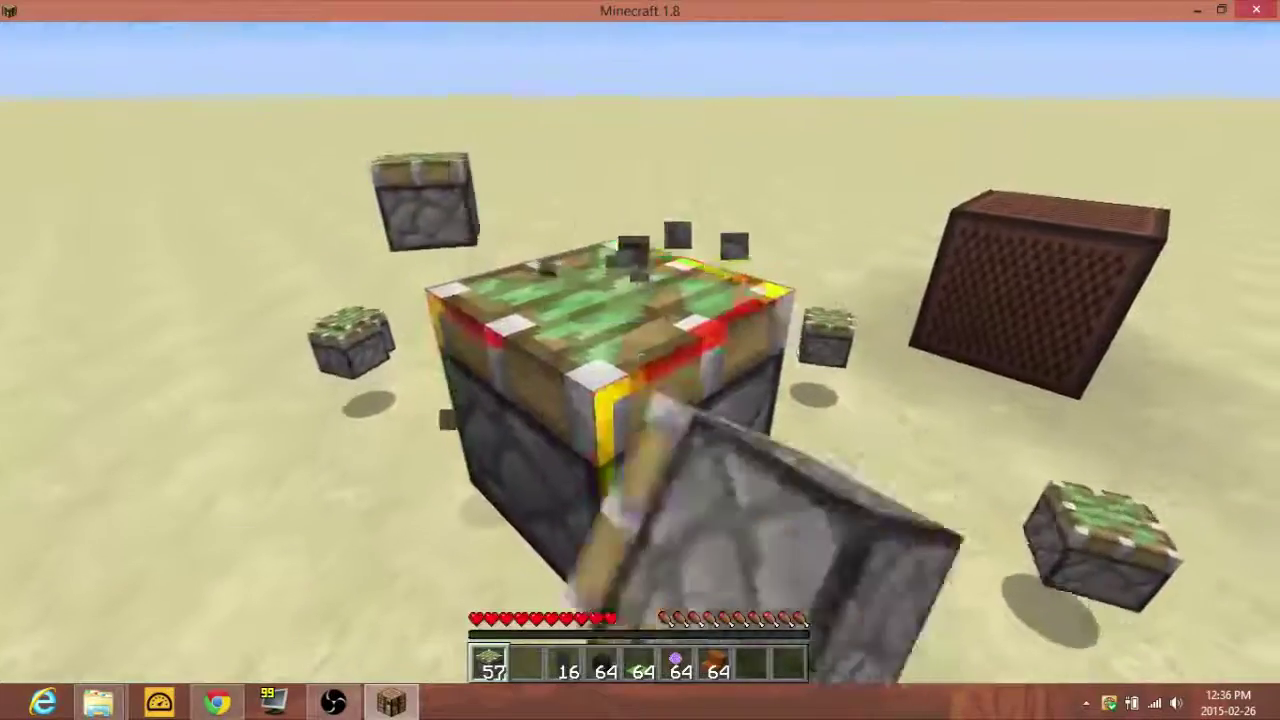
click(640, 352)
key(w)
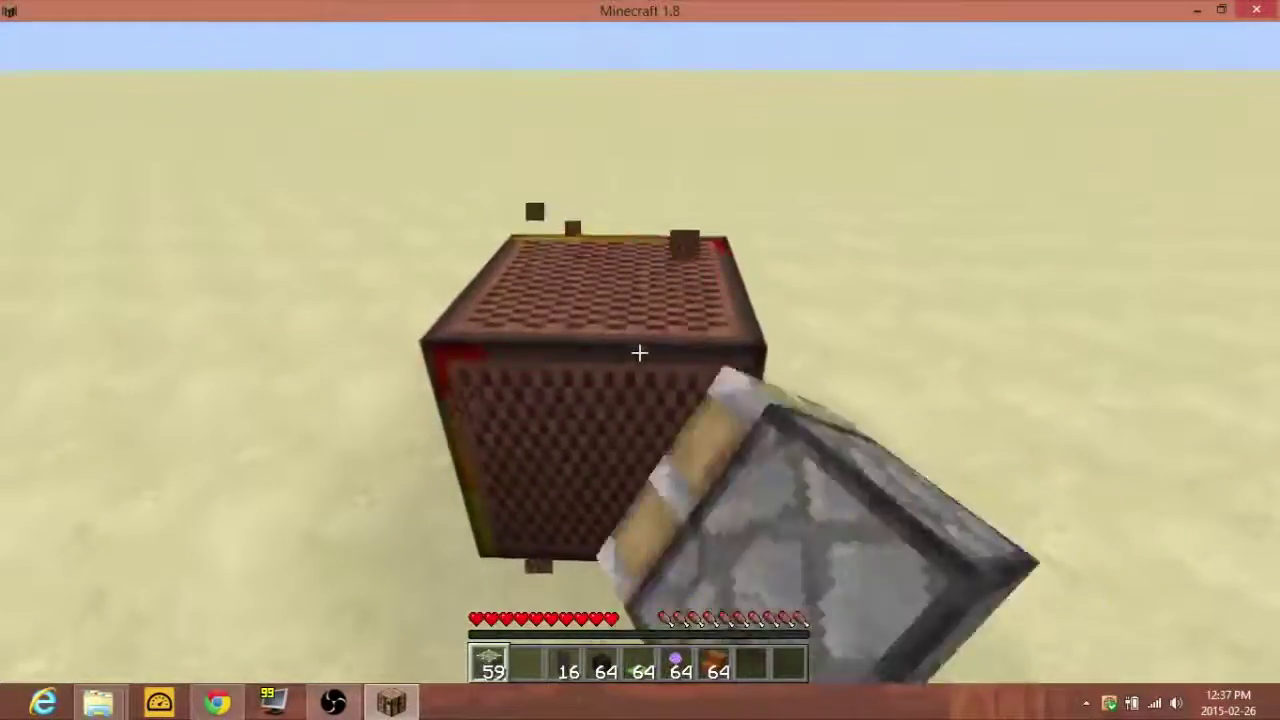
click(640, 352)
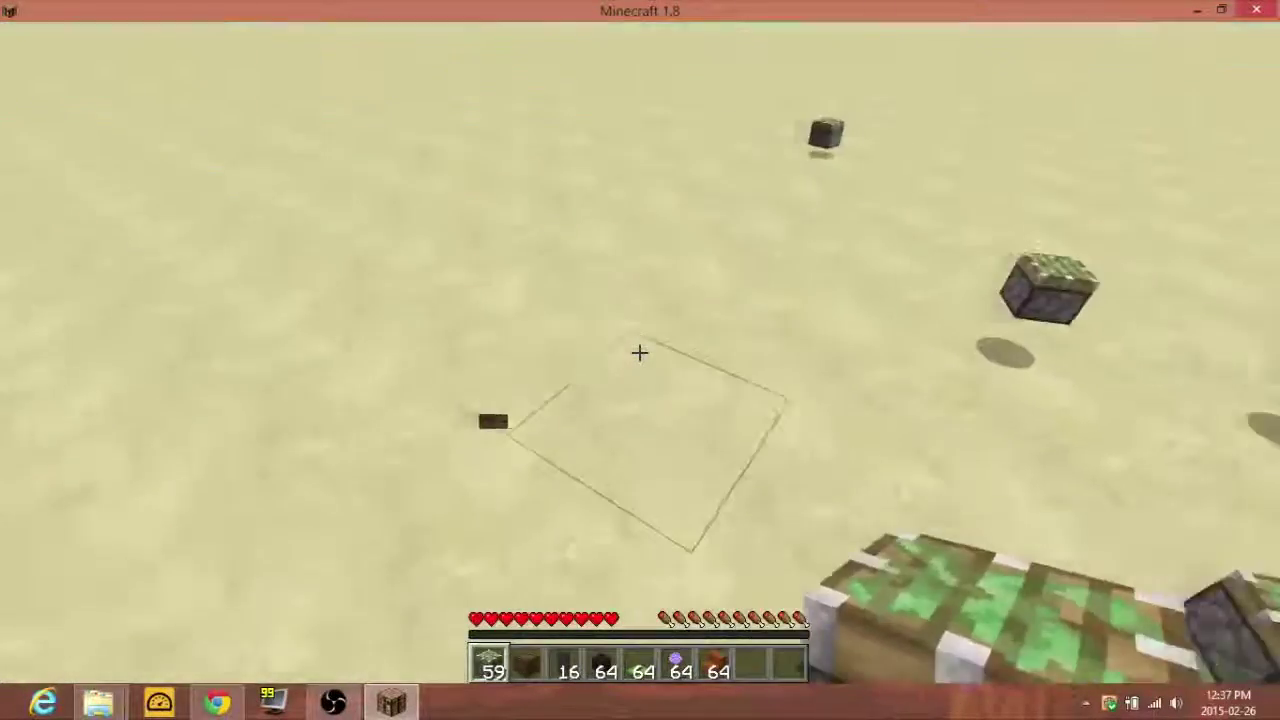
- Place red sandstone stairs on the flat ground to form a small rising staircase
key(6)
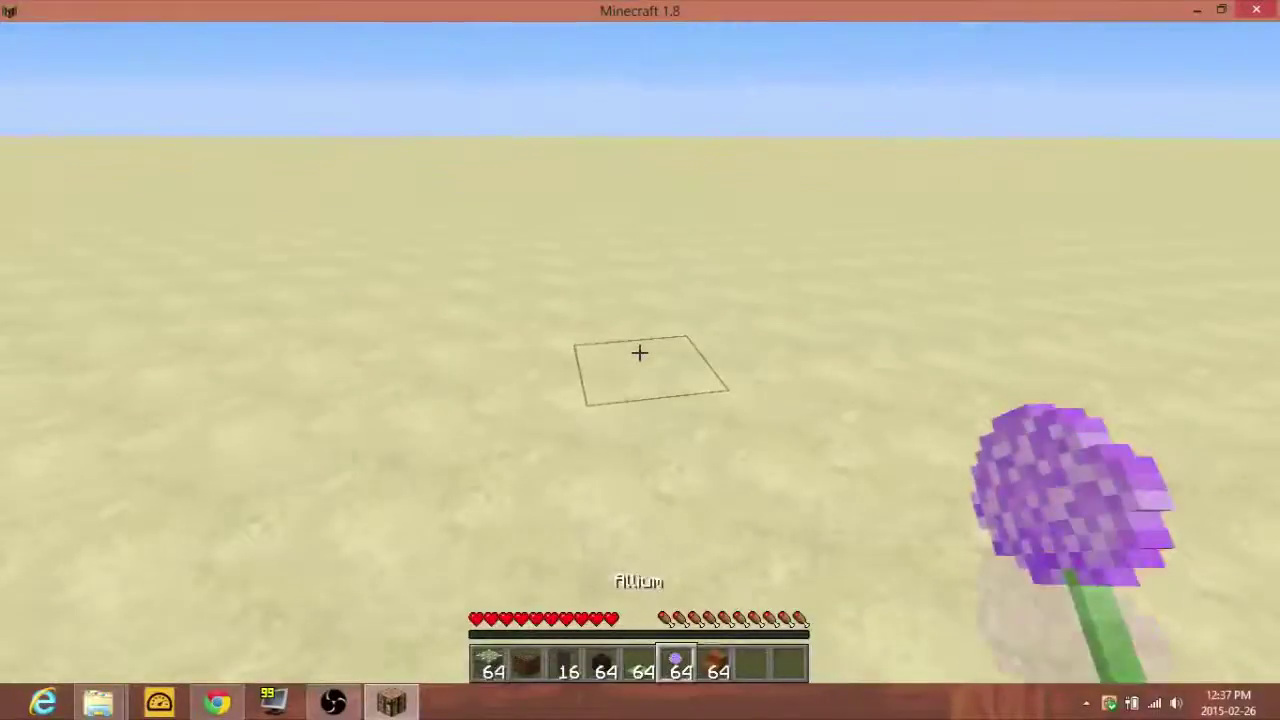
key(7)
right_click(640, 352)
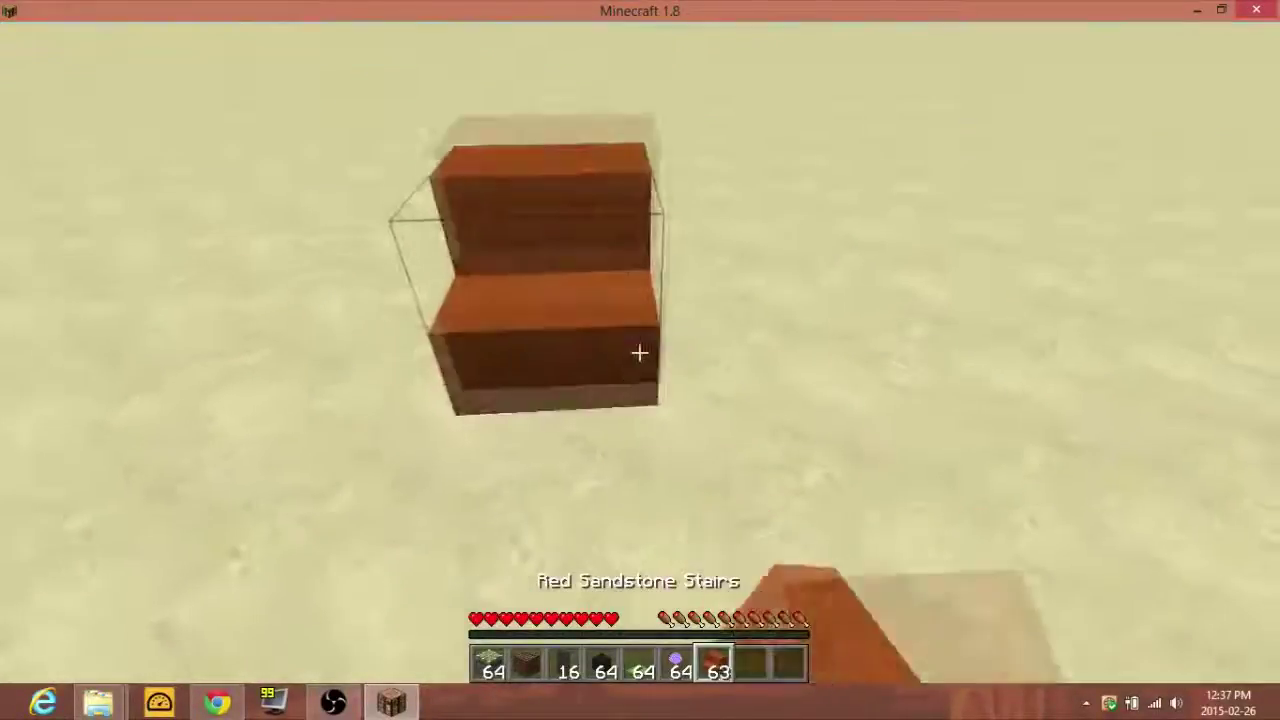
right_click(640, 352)
right_click(640, 352)
right_click(640, 352)
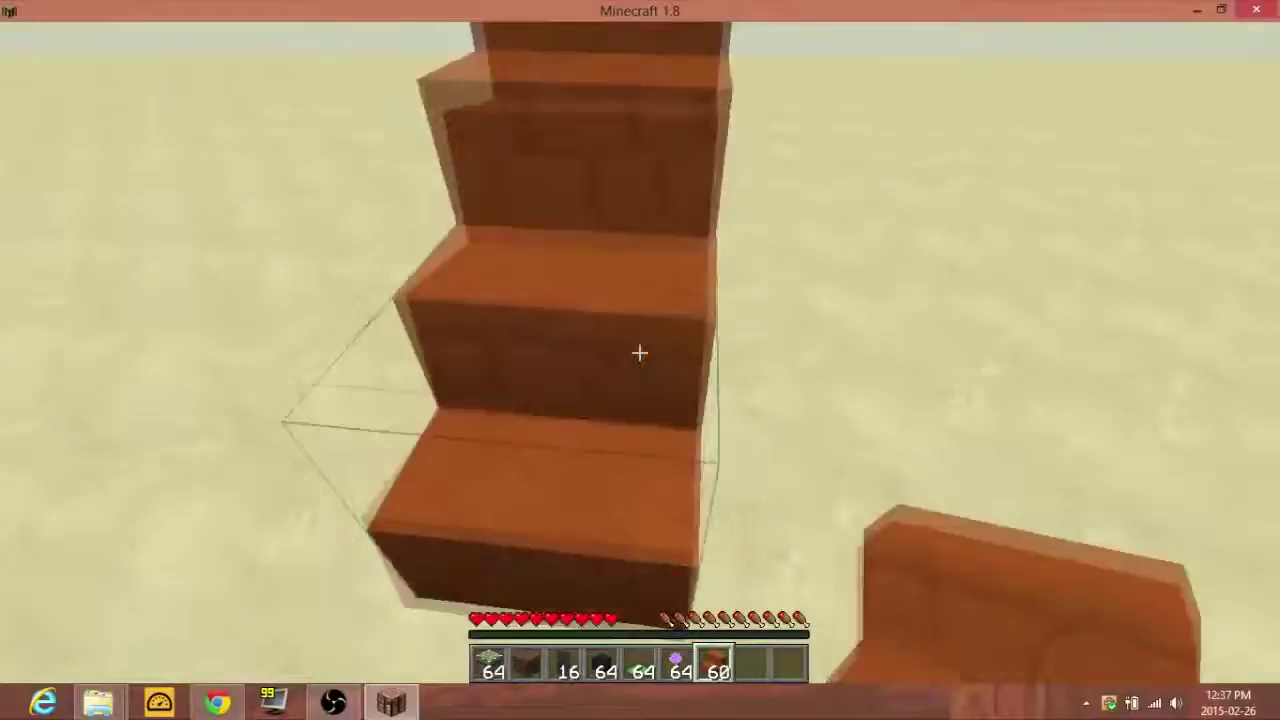
key(s)
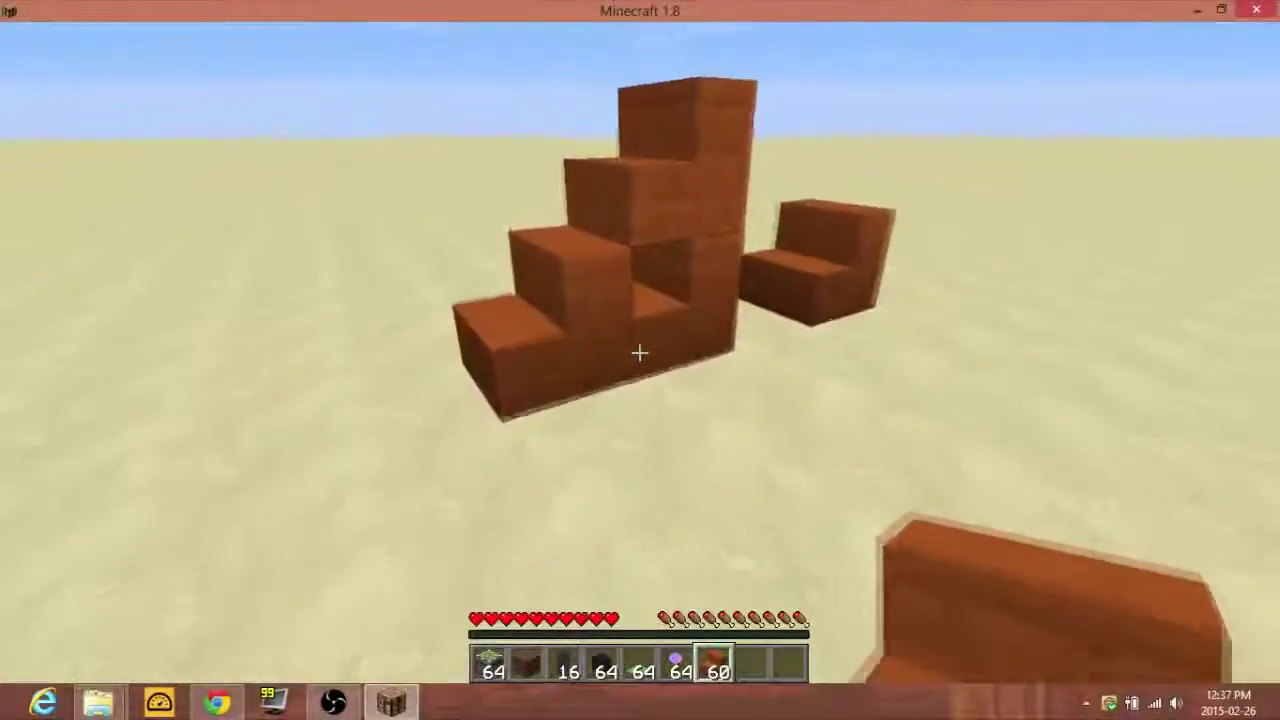
- Create and hold a custom splash potion named Booty, with beneficial effects at 999 and Slowness, Mining Fatigue, Instant Damage, Nausea and Blindness at 0
key(e)
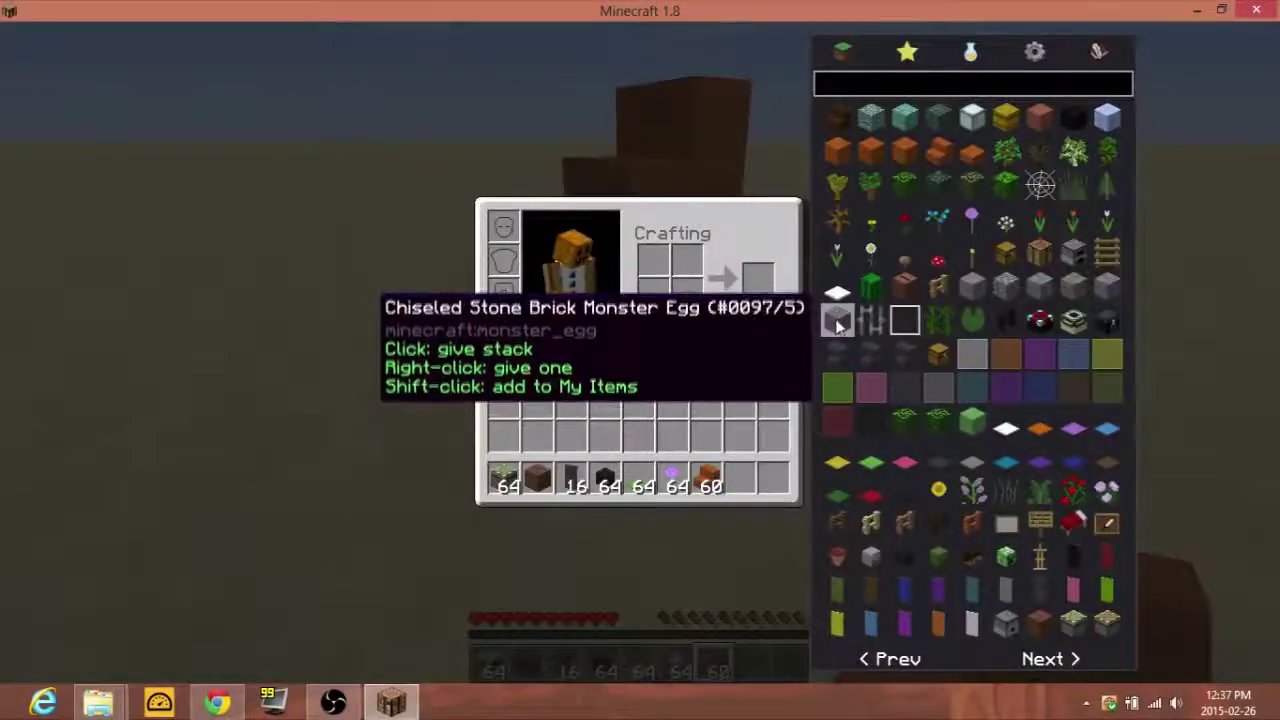
click(970, 51)
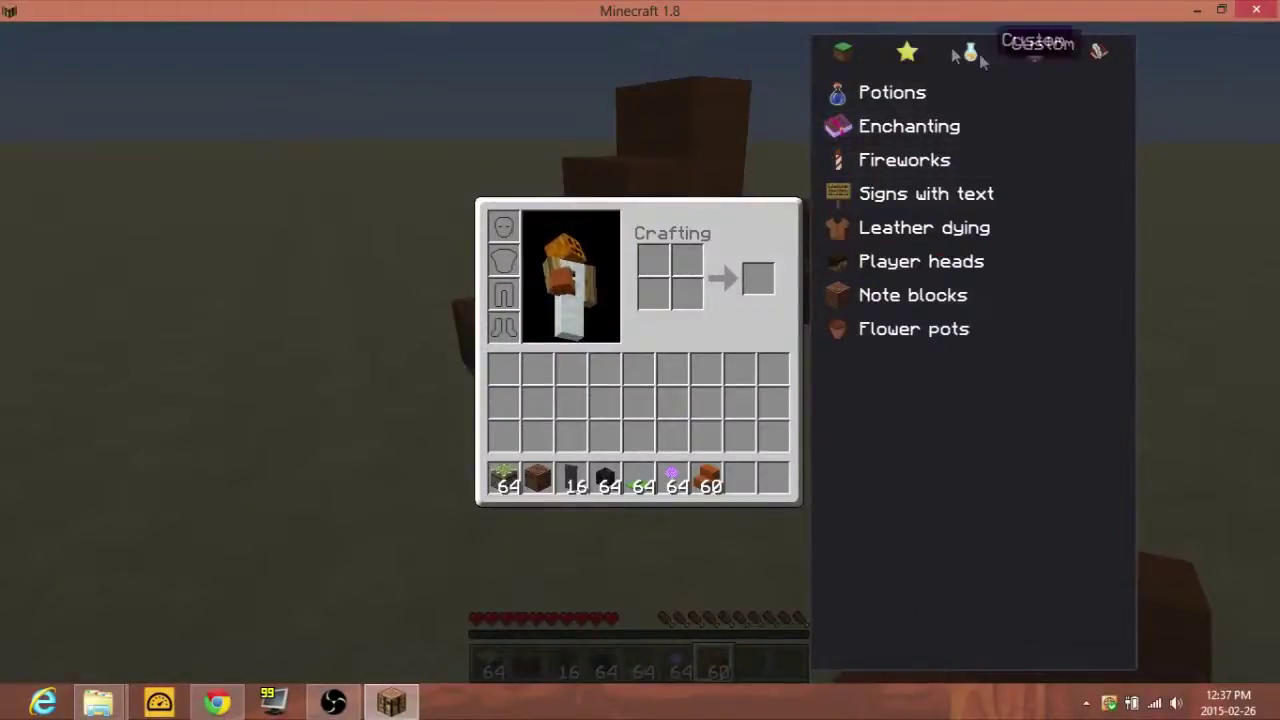
click(890, 92)
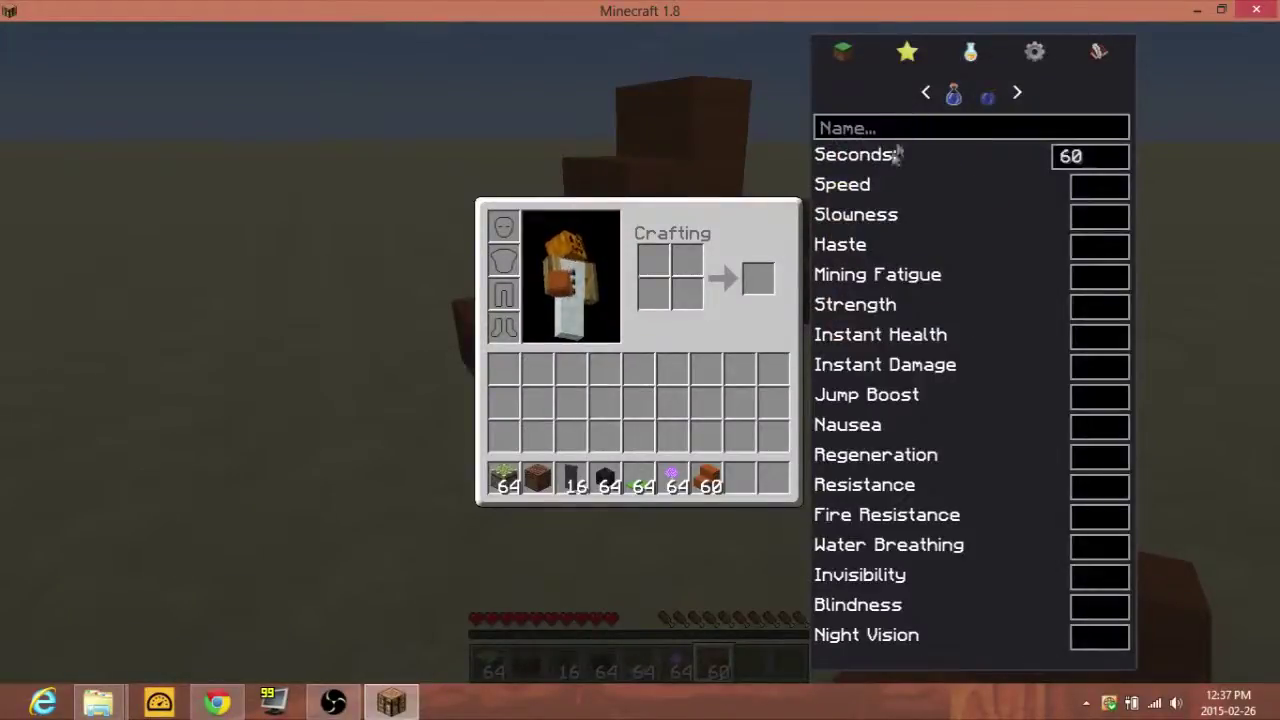
click(950, 137)
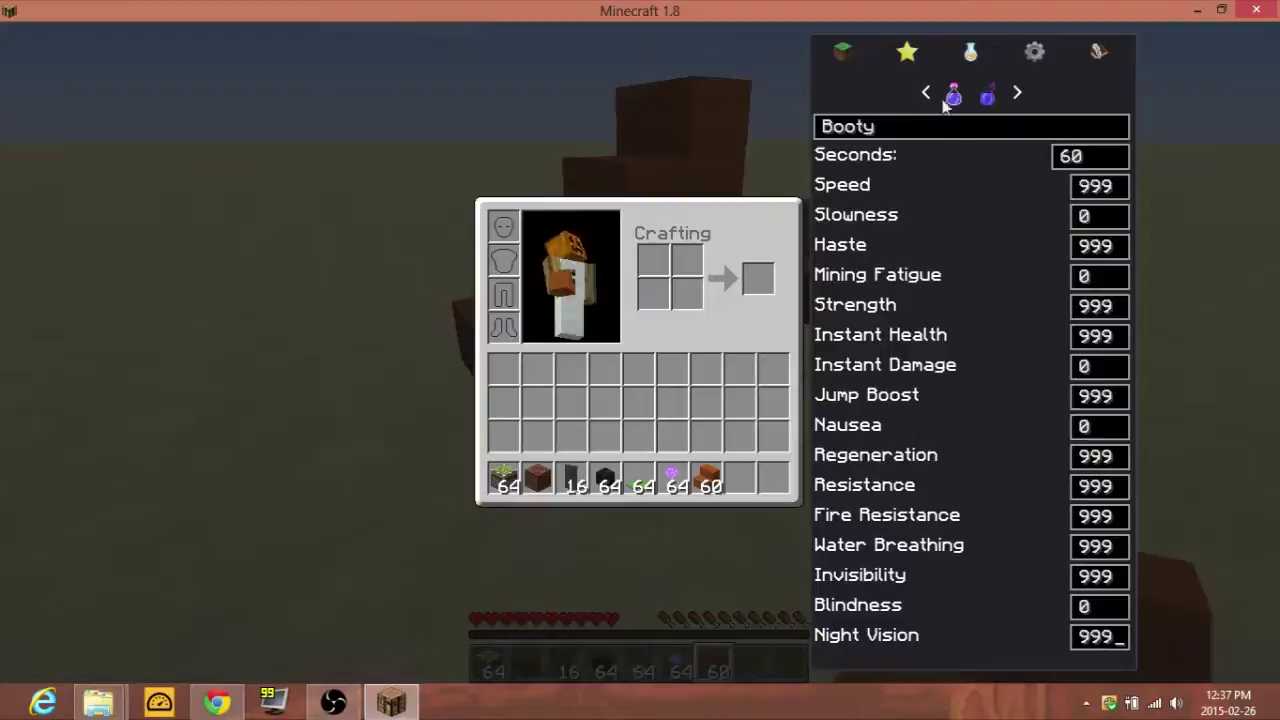
click(987, 97)
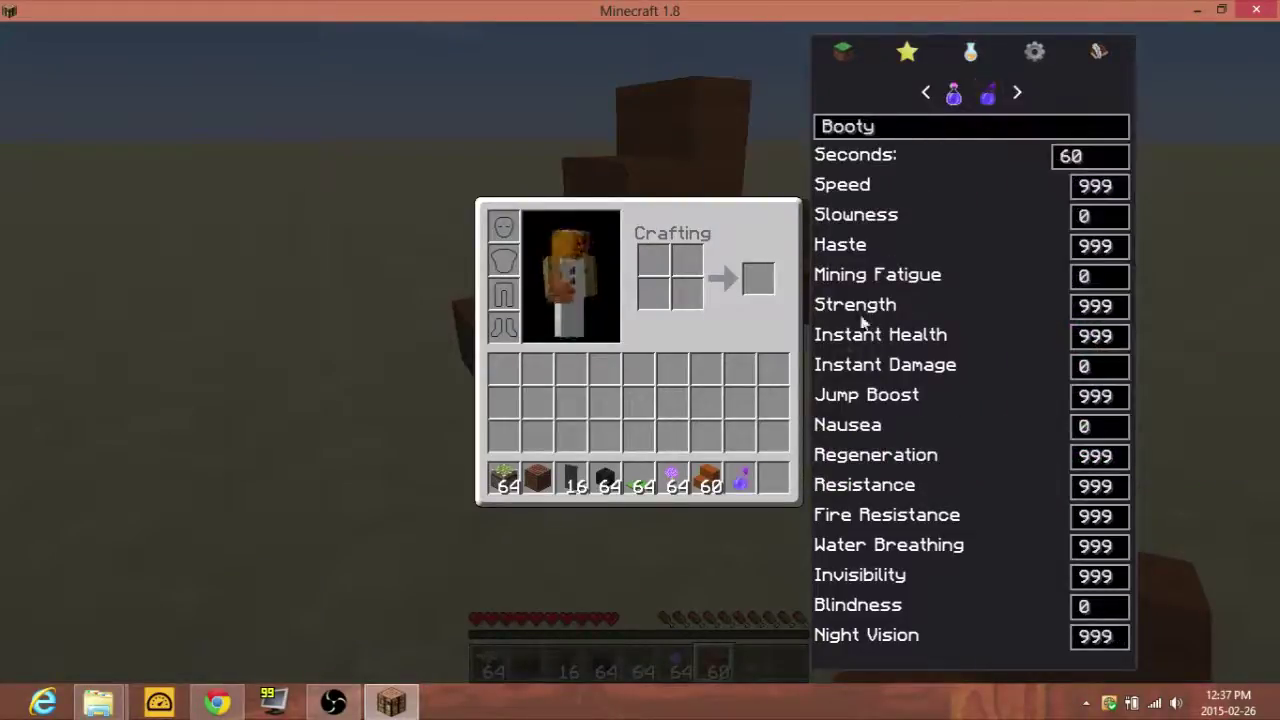
key(e)
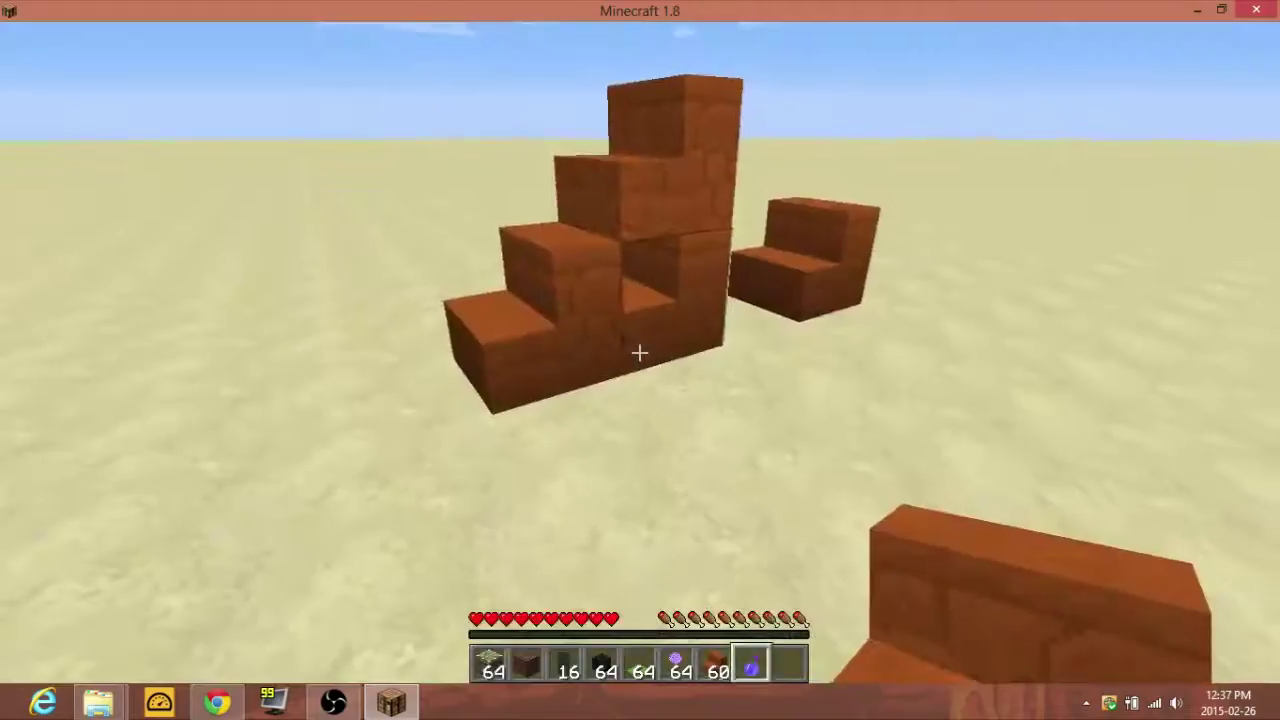
key(8)
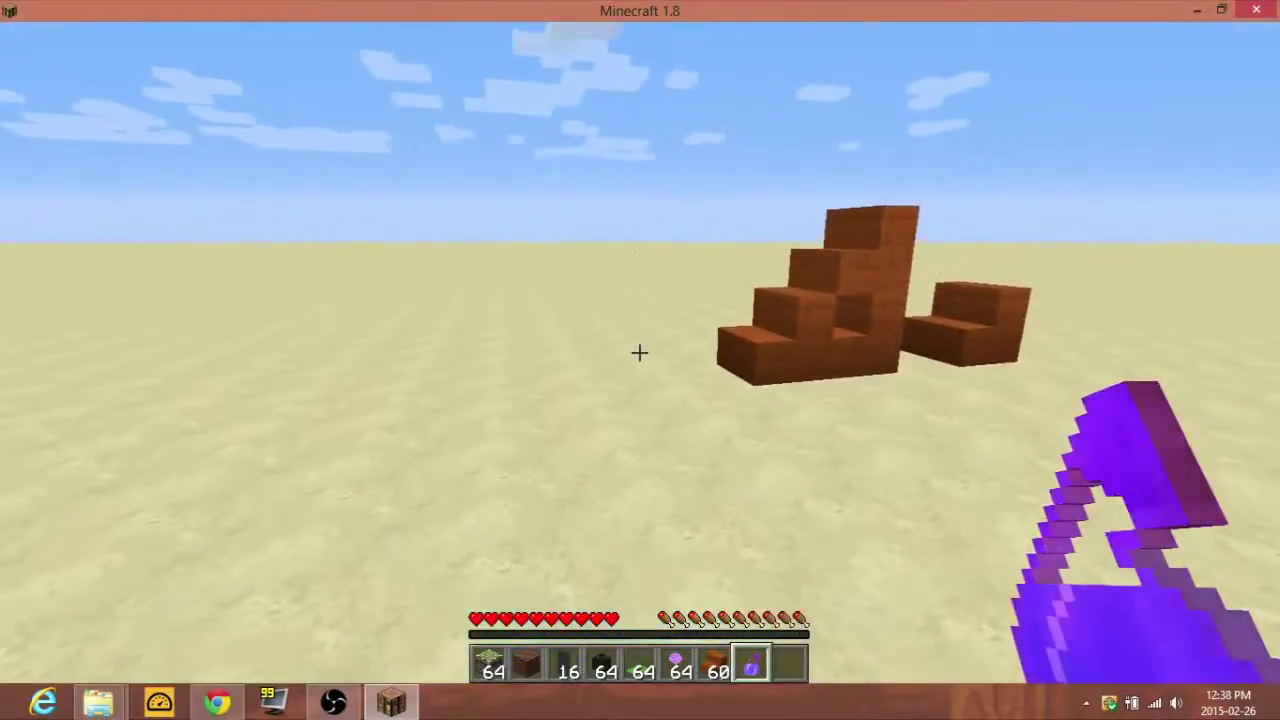
key(F2)
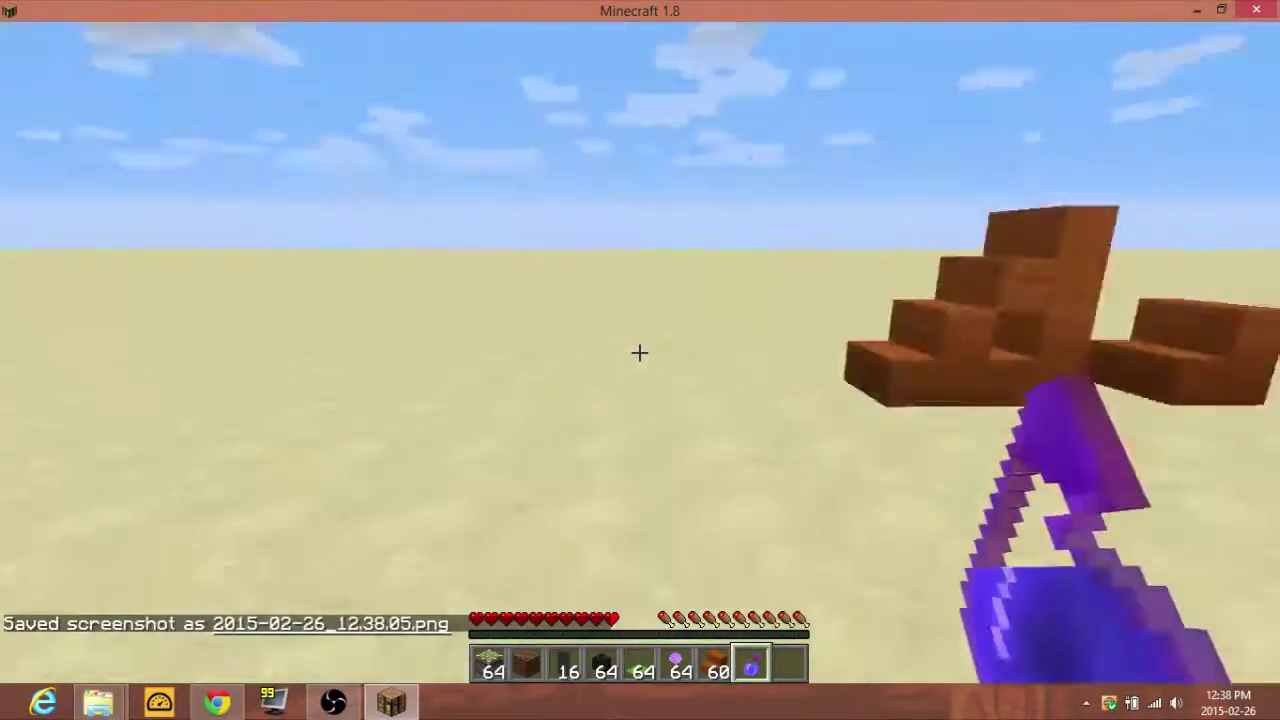
key(F3)
key(F3)
key(s)
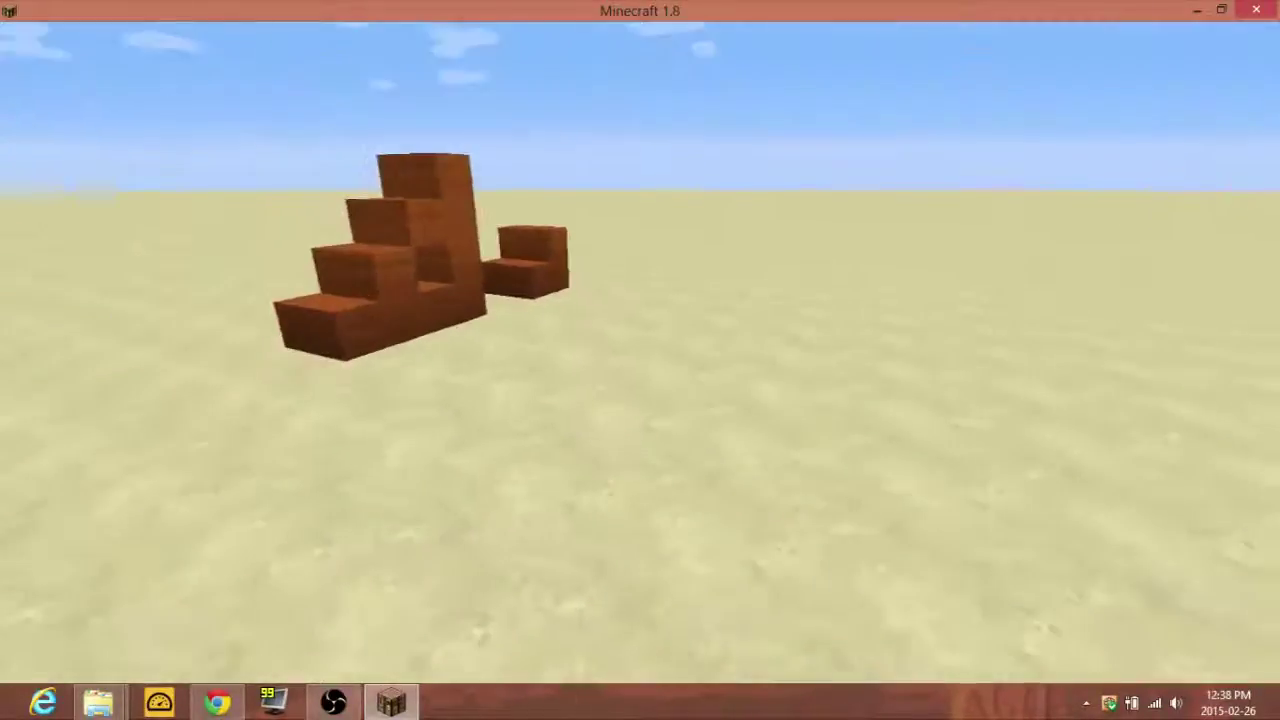
key(F6)
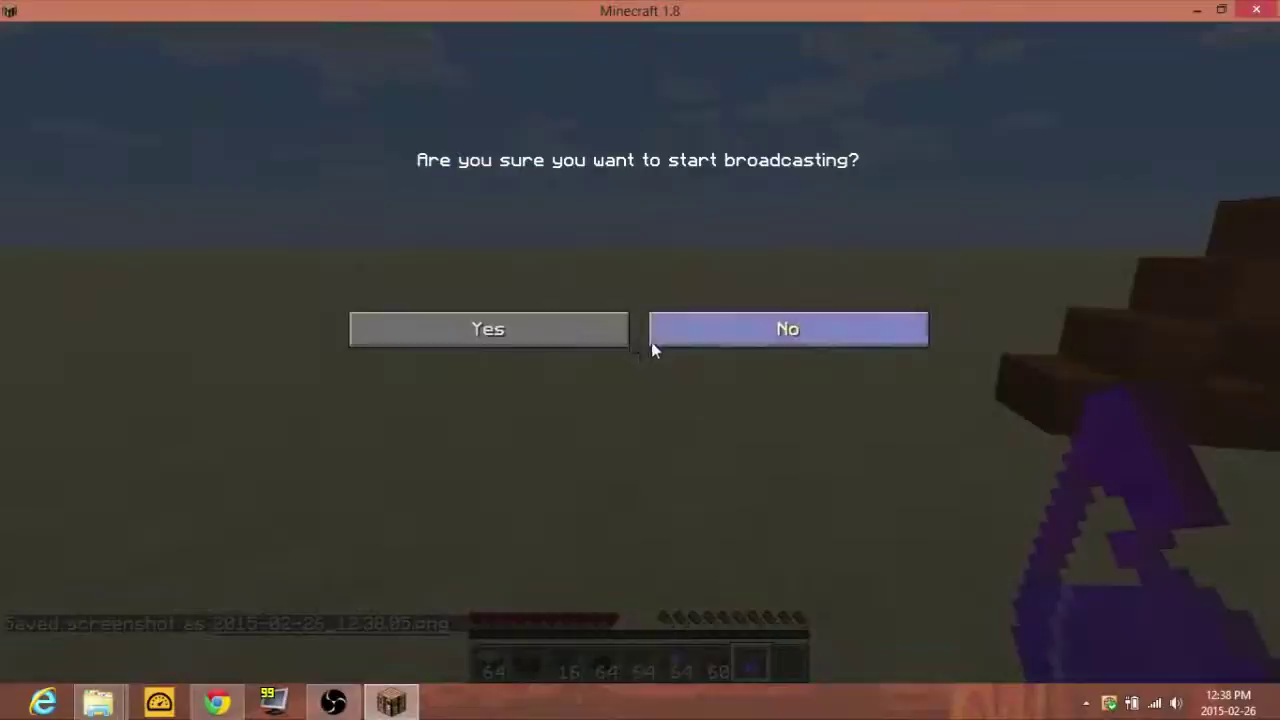
click(686, 330)
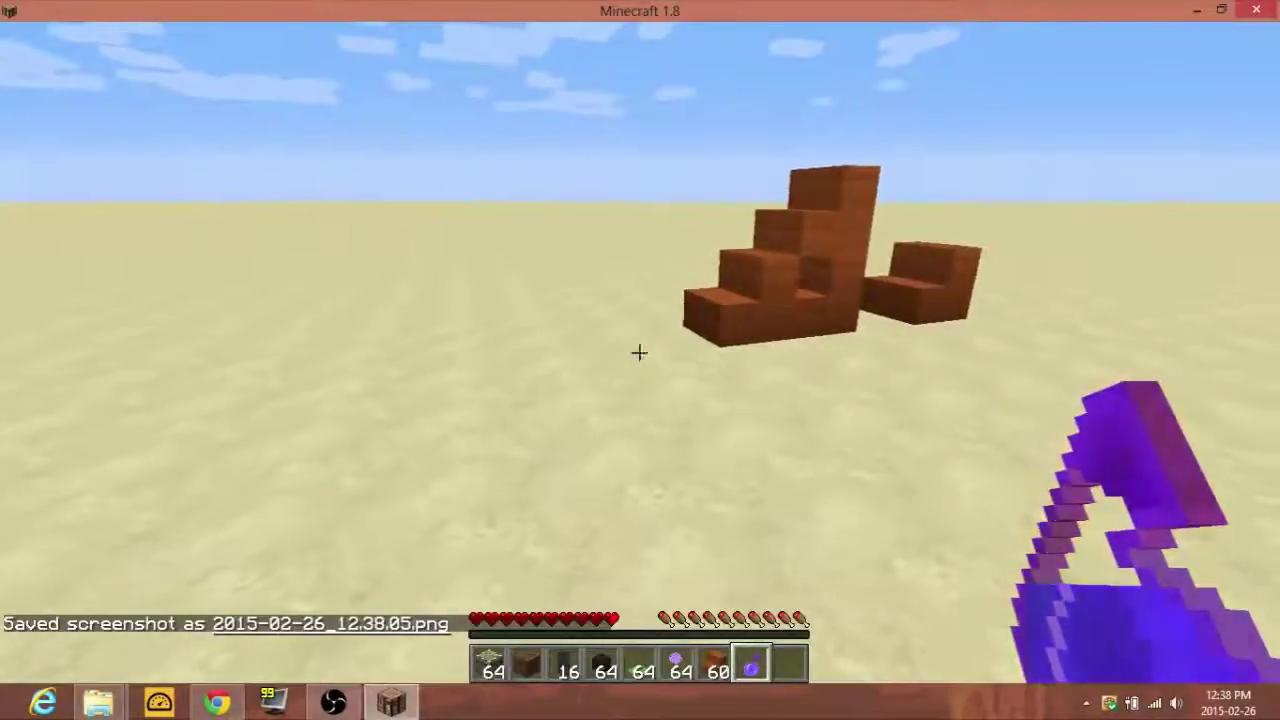
key(F3)
key(F3)
key(F2)
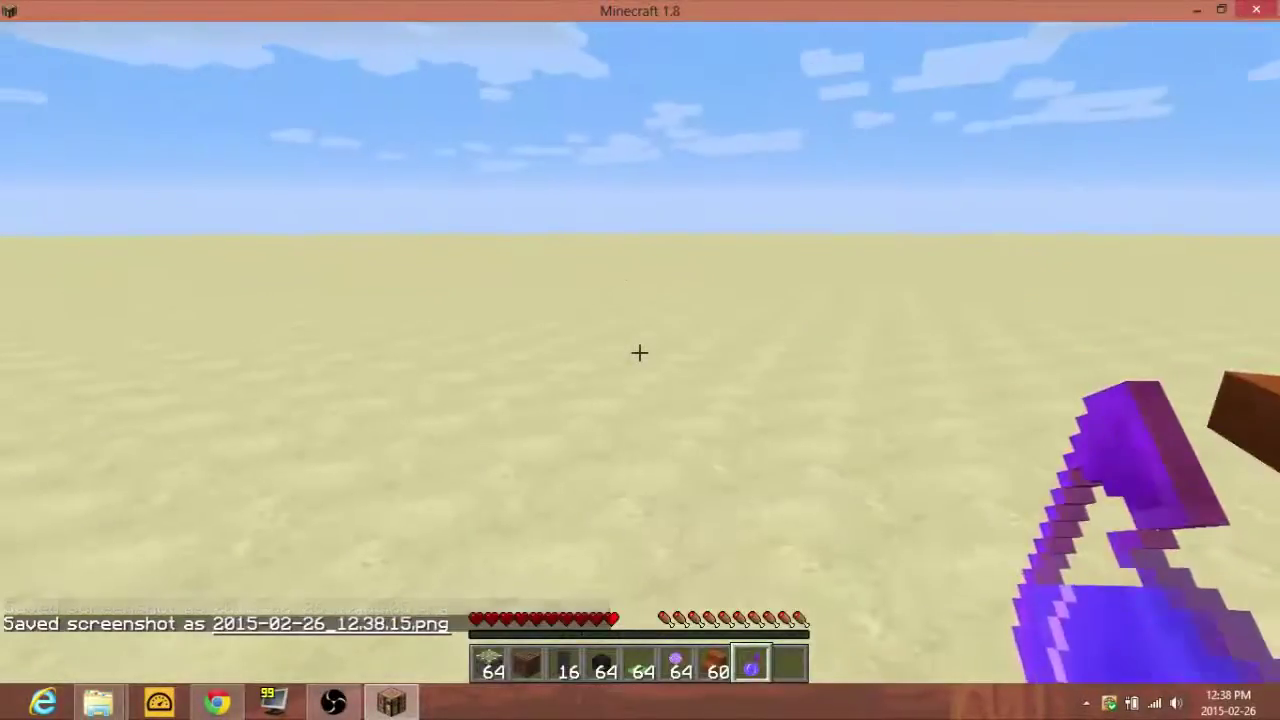
- Throw the splash potion at the character in third-person view and return to first-person view
key(F5)
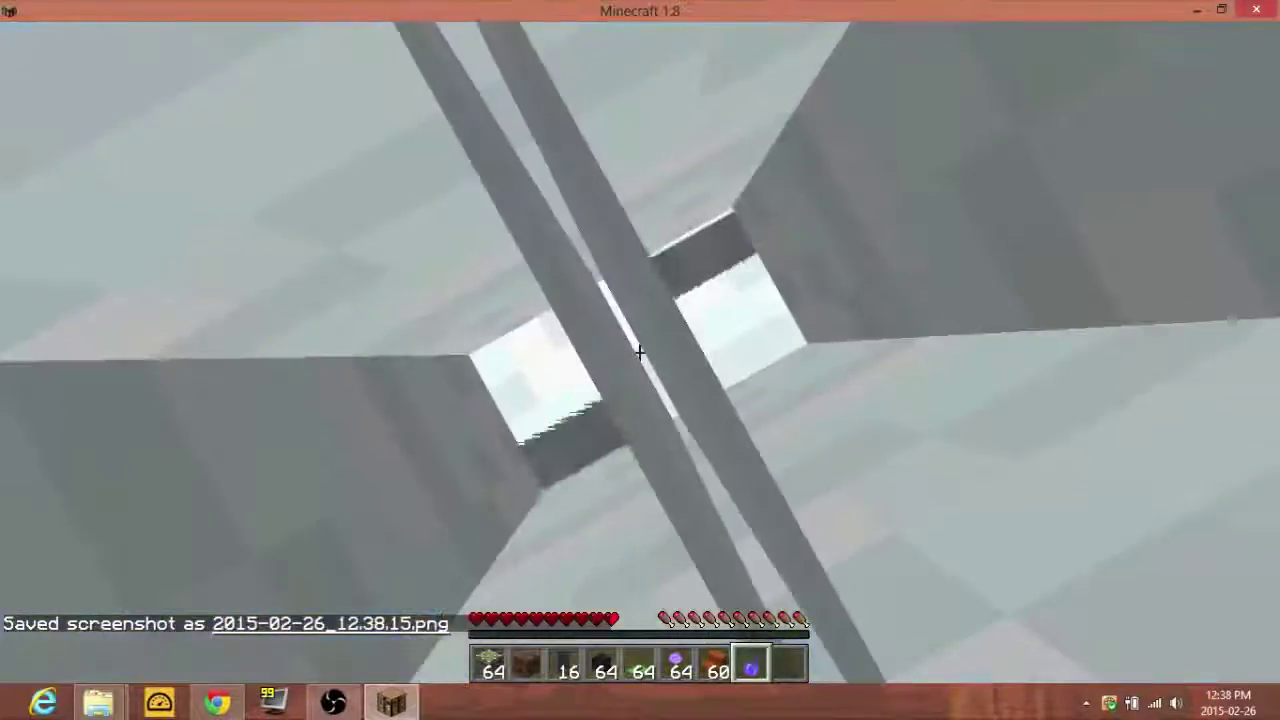
right_click(640, 352)
key(F5)
key(F5)
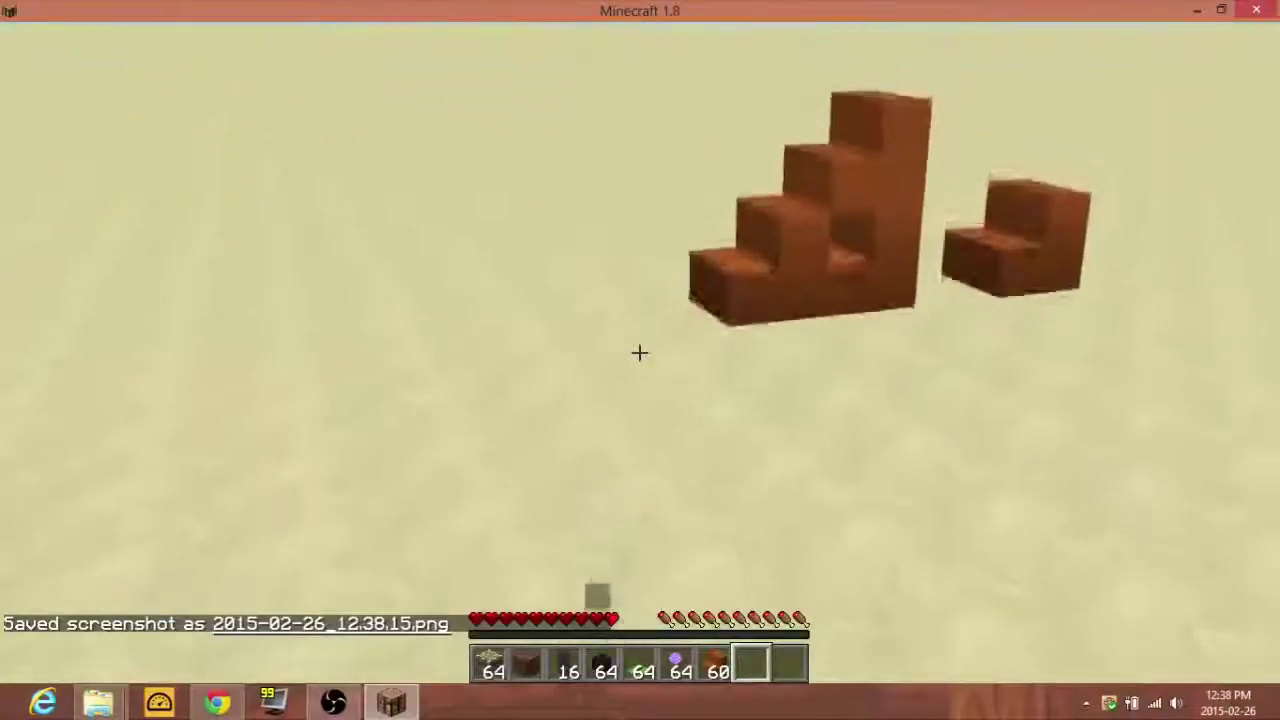
click(640, 352)
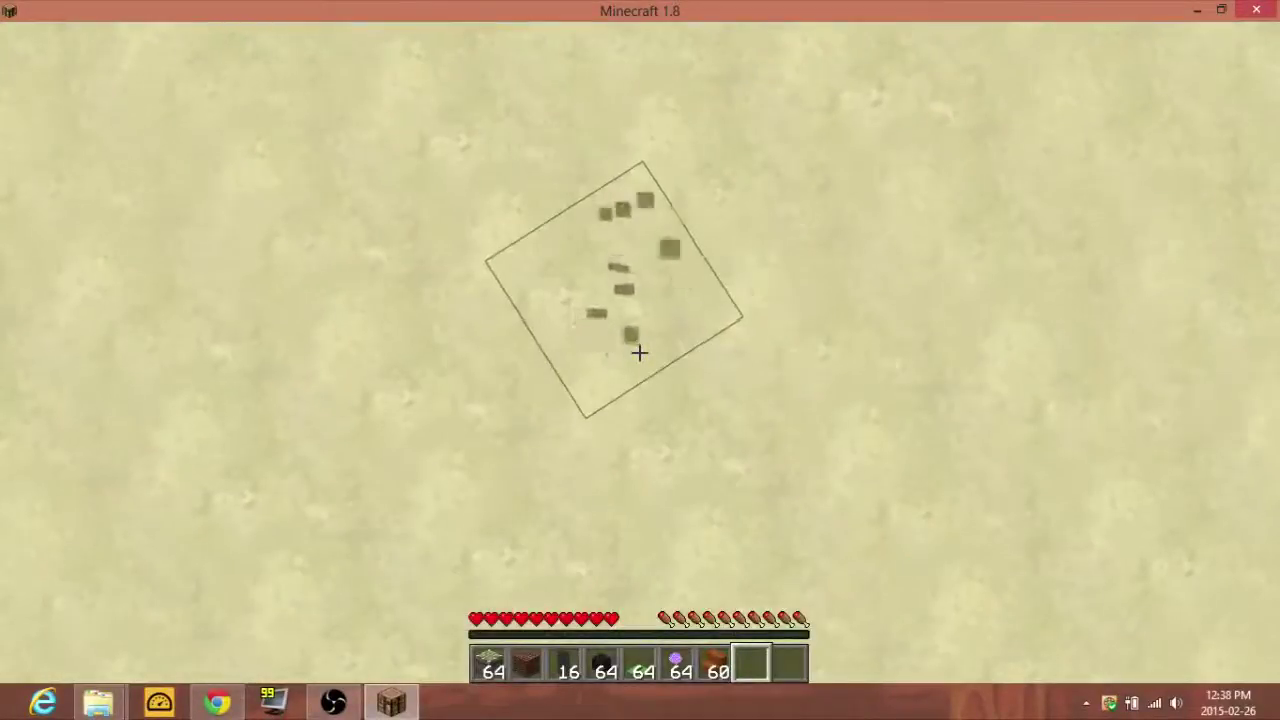
- Check the active potion effects in the inventory and close it
key(Escape)
key(Escape)
key(e)
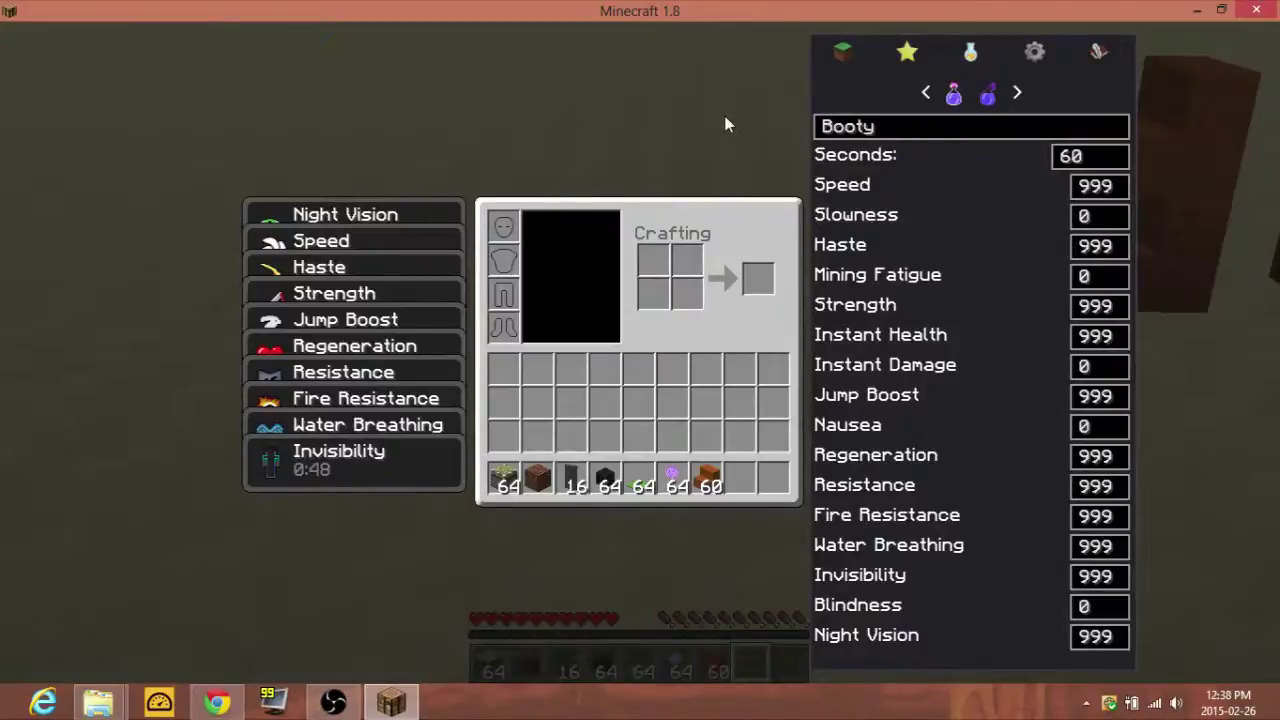
key(e)
- Place the note block on the ground
key(2)
right_click(640, 352)
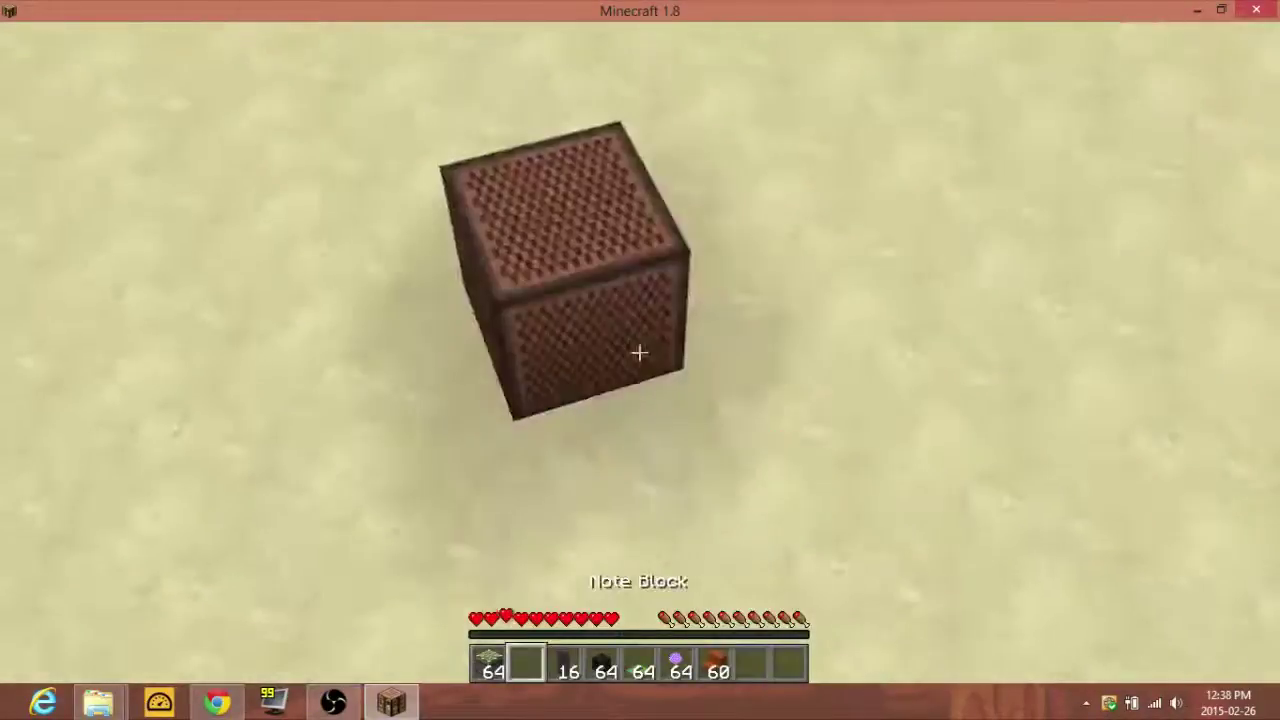
right_click(640, 352)
- Place the whole stack of 16 gray banners on the ground around the note block
key(3)
right_click(640, 352)
right_click(640, 352)
right_click(640, 352)
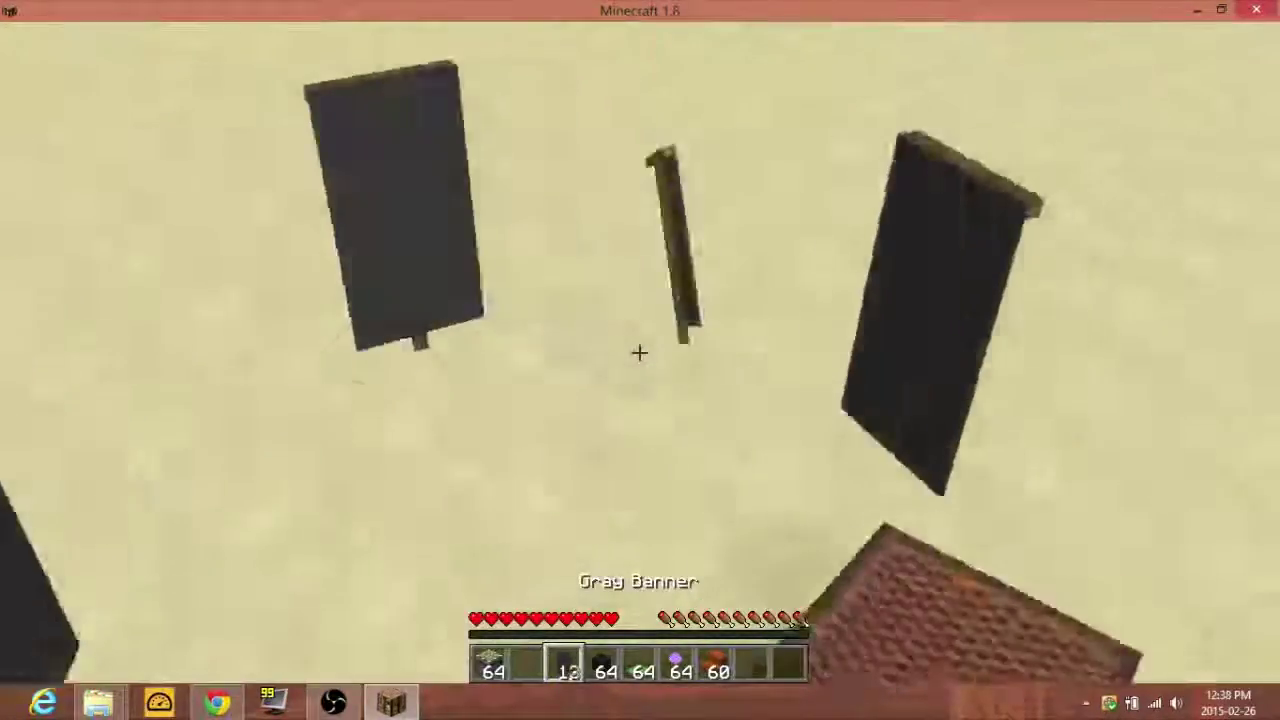
right_click(640, 352)
right_click(640, 352)
right_click(640, 352)
right_click(640, 352)
right_click(640, 352)
right_click(640, 352)
right_click(640, 352)
right_click(640, 352)
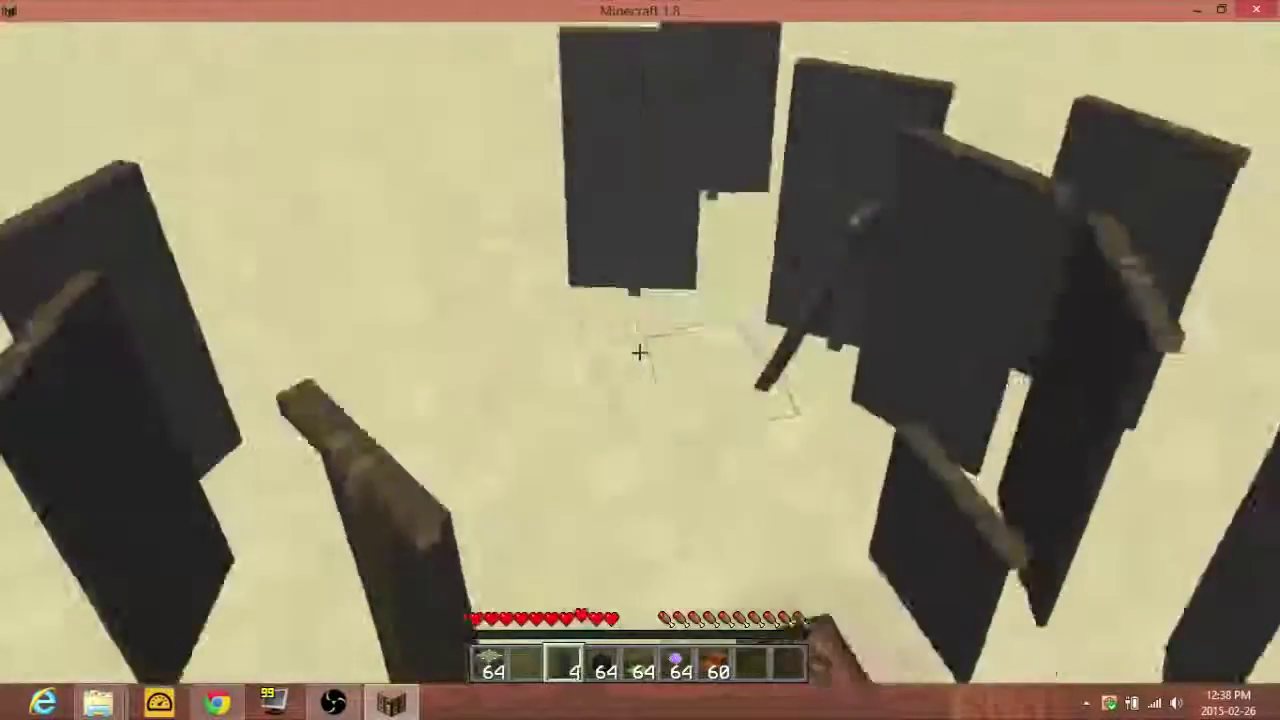
right_click(640, 352)
right_click(640, 352)
right_click(640, 352)
right_click(640, 352)
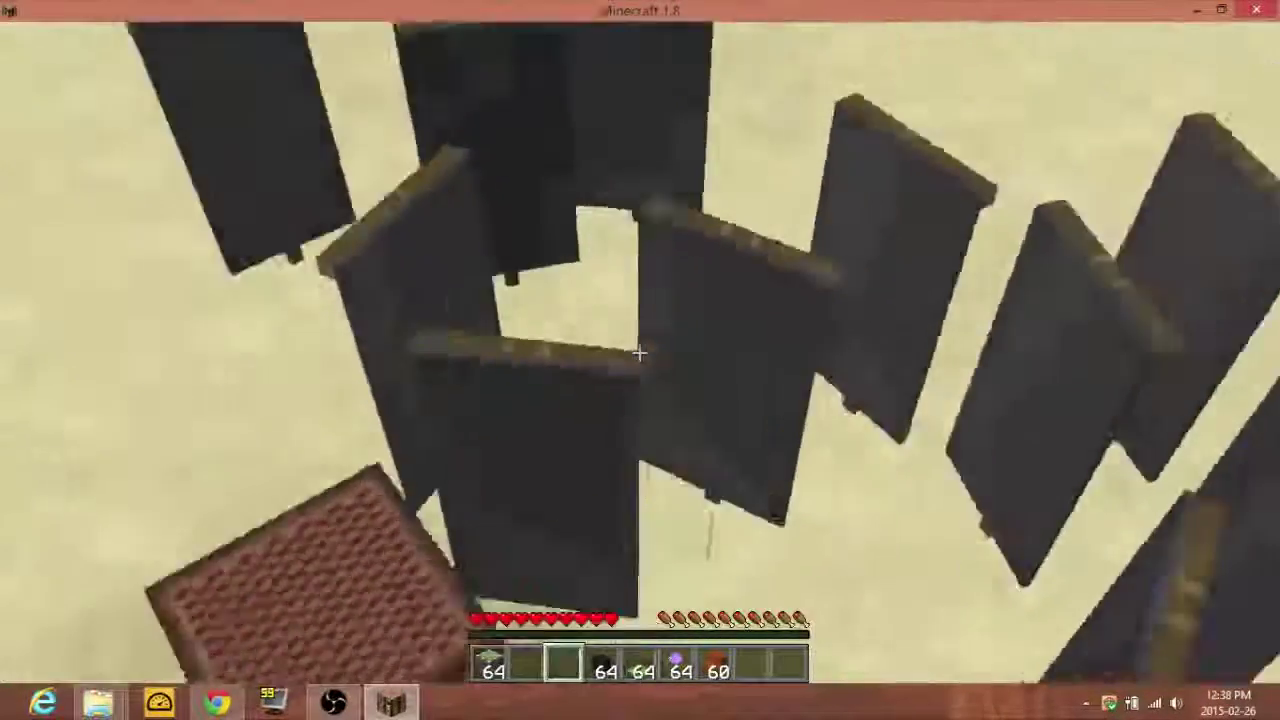
- Place two wither skeleton skulls on the ground among the gray banners
key(4)
right_click(640, 352)
right_click(640, 352)
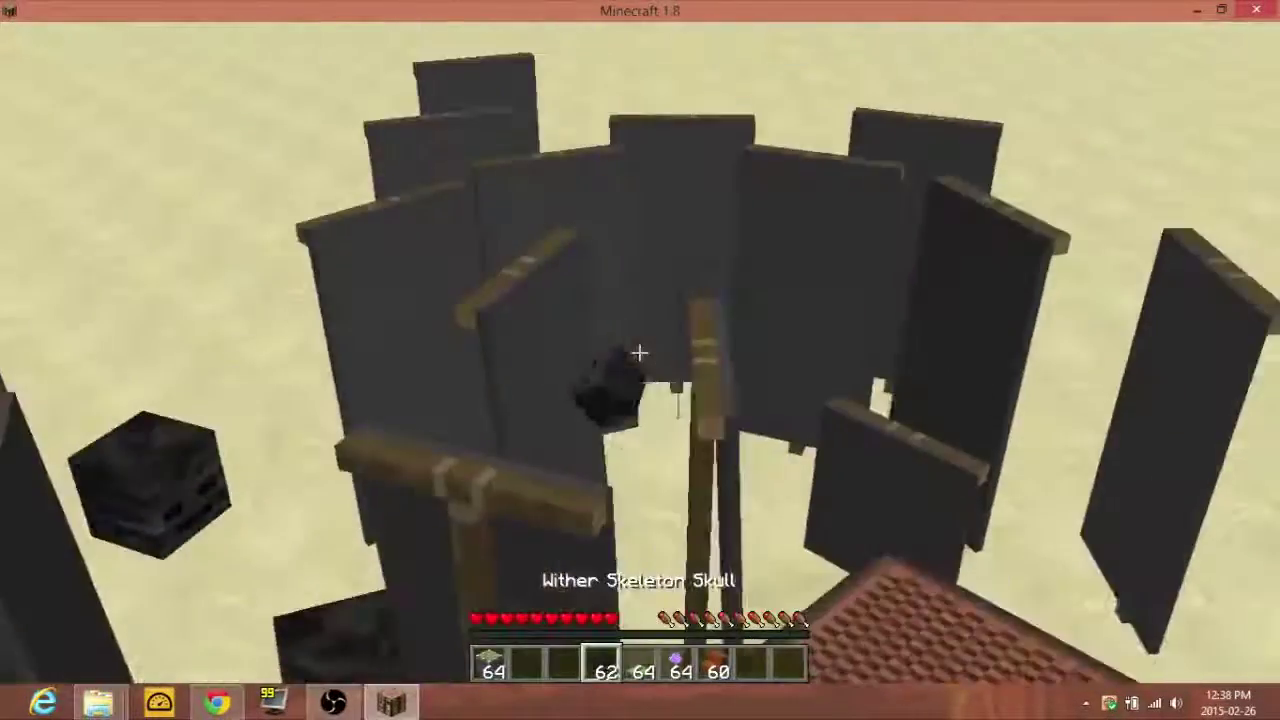
- Leave the world, quit the game from the title screen and switch to Open Broadcaster Software
key(Escape)
click(699, 417)
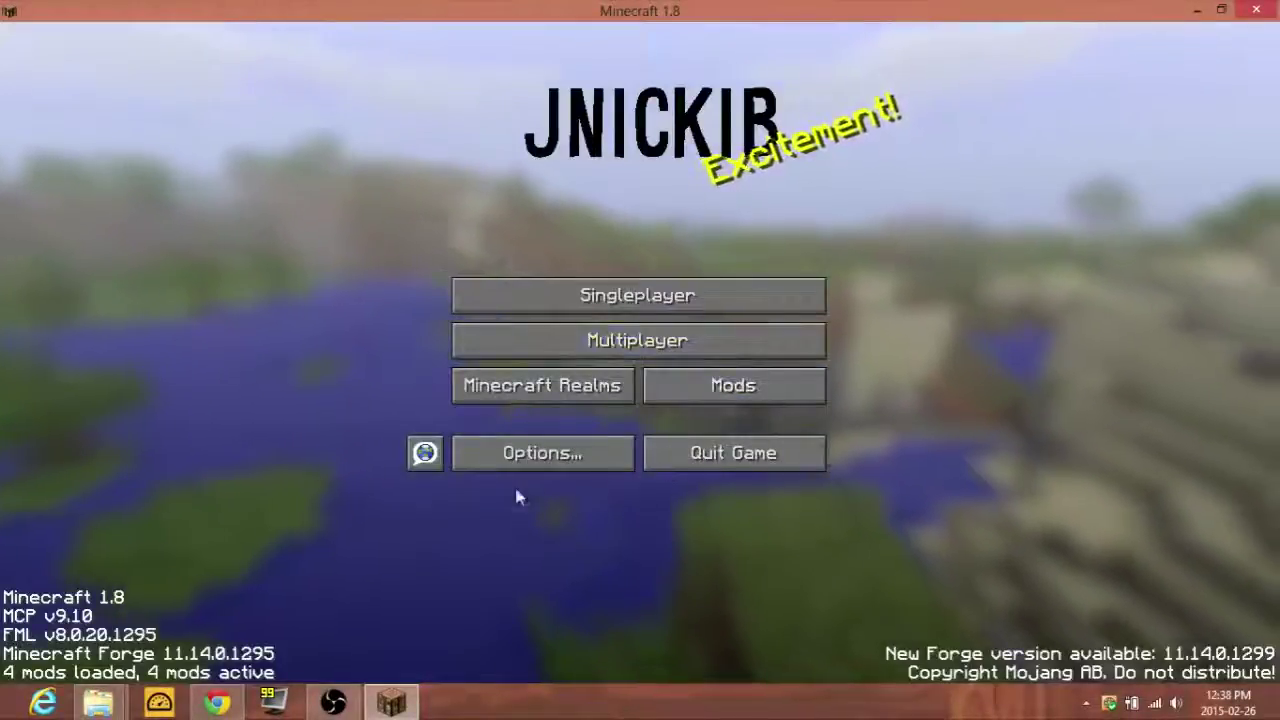
click(705, 455)
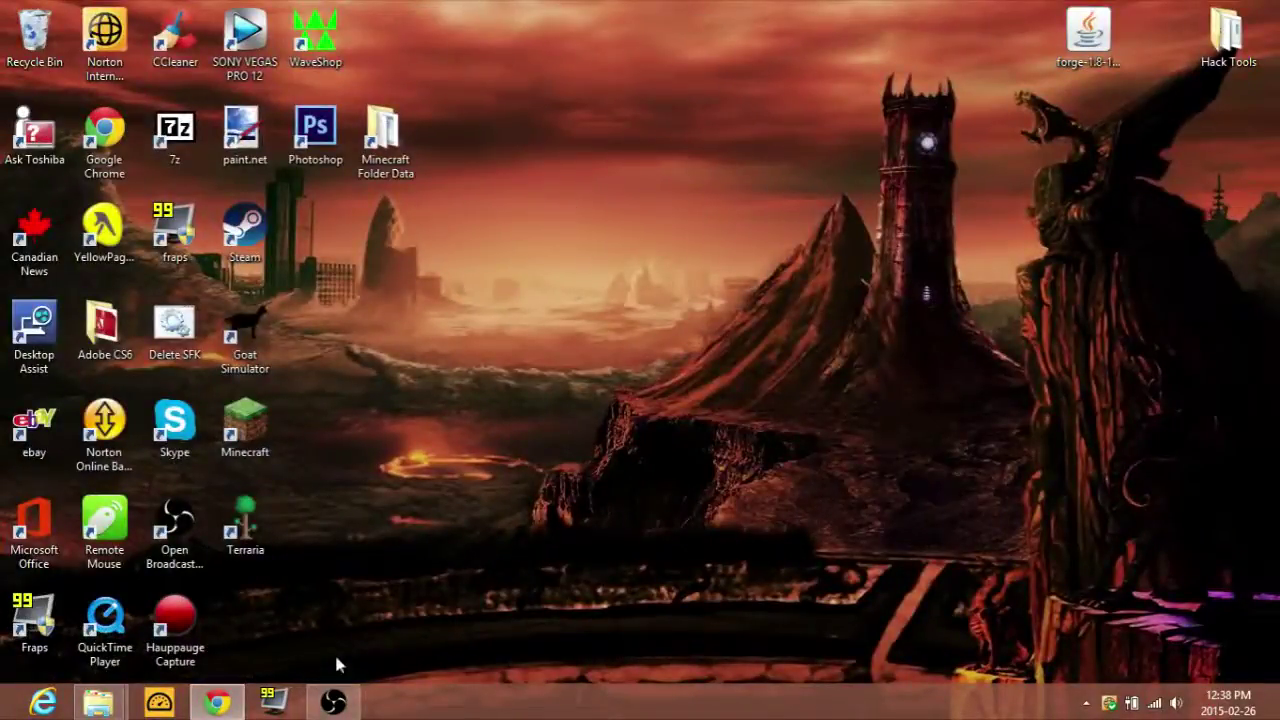
click(330, 703)
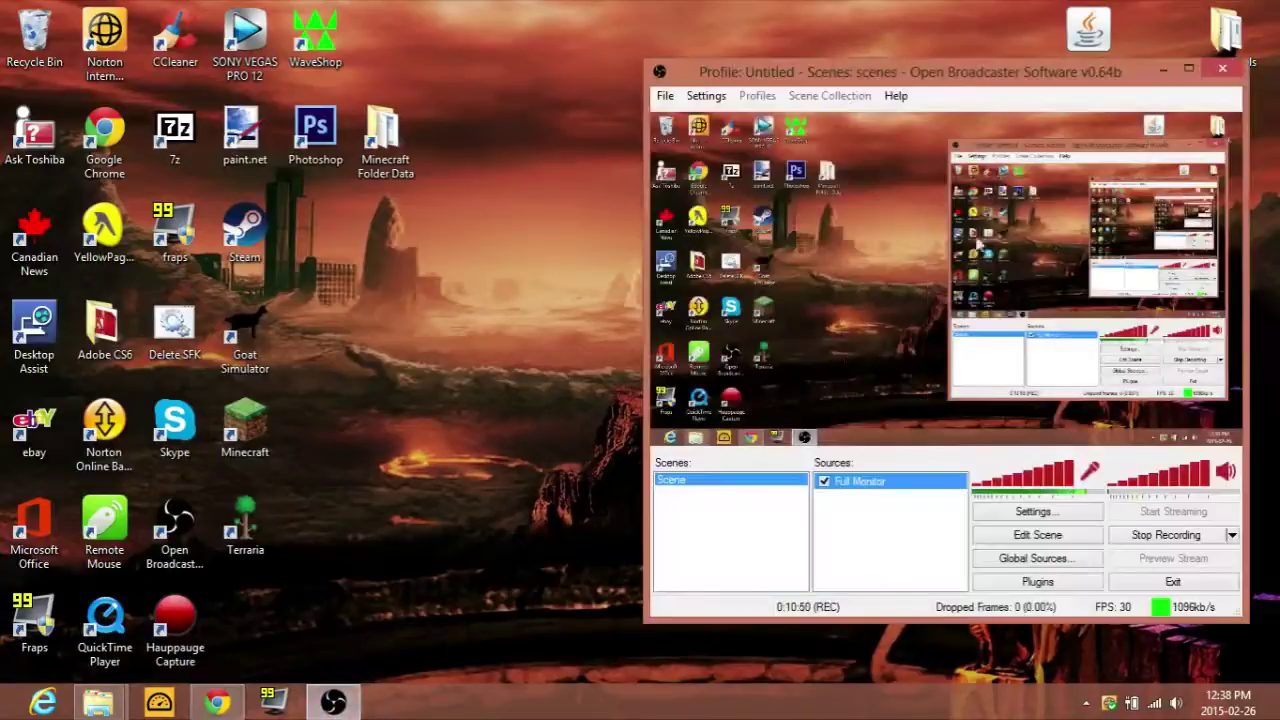
- Switch from Open Broadcaster Software to Google Chrome, search for "the diamonds minecart" and open the TheDiamondMinecart YouTube channel
click(1161, 71)
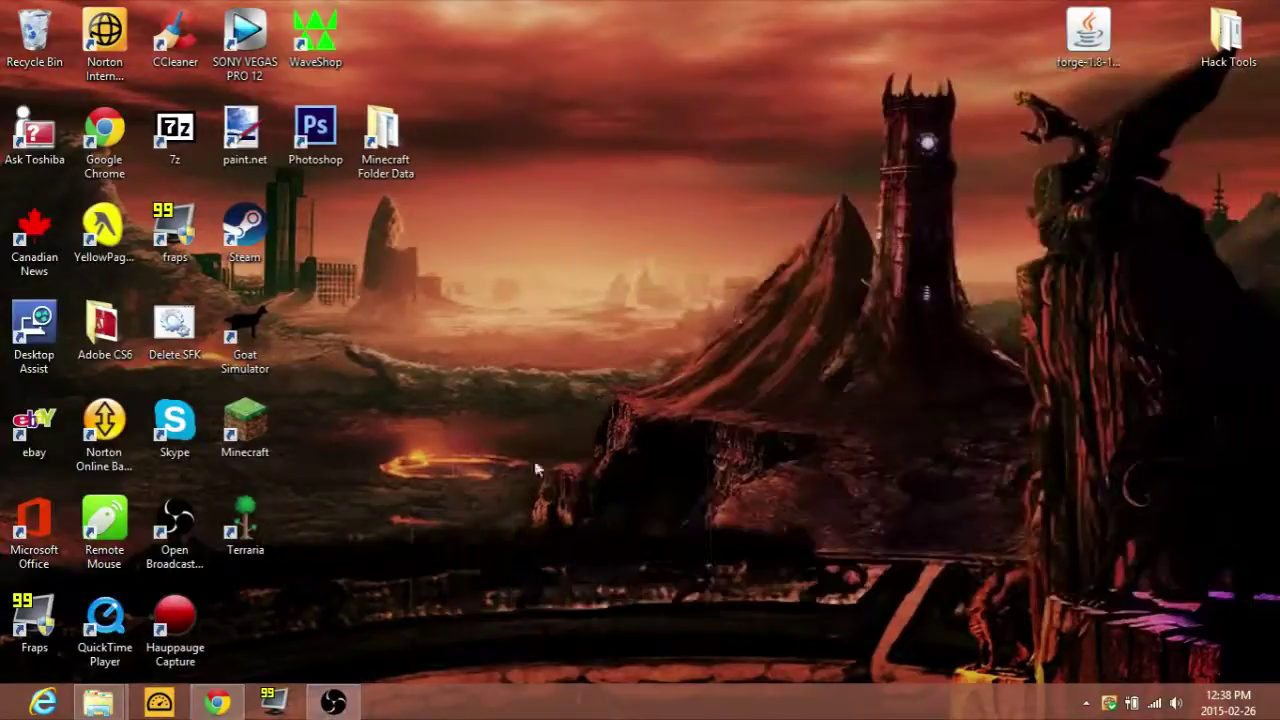
click(216, 703)
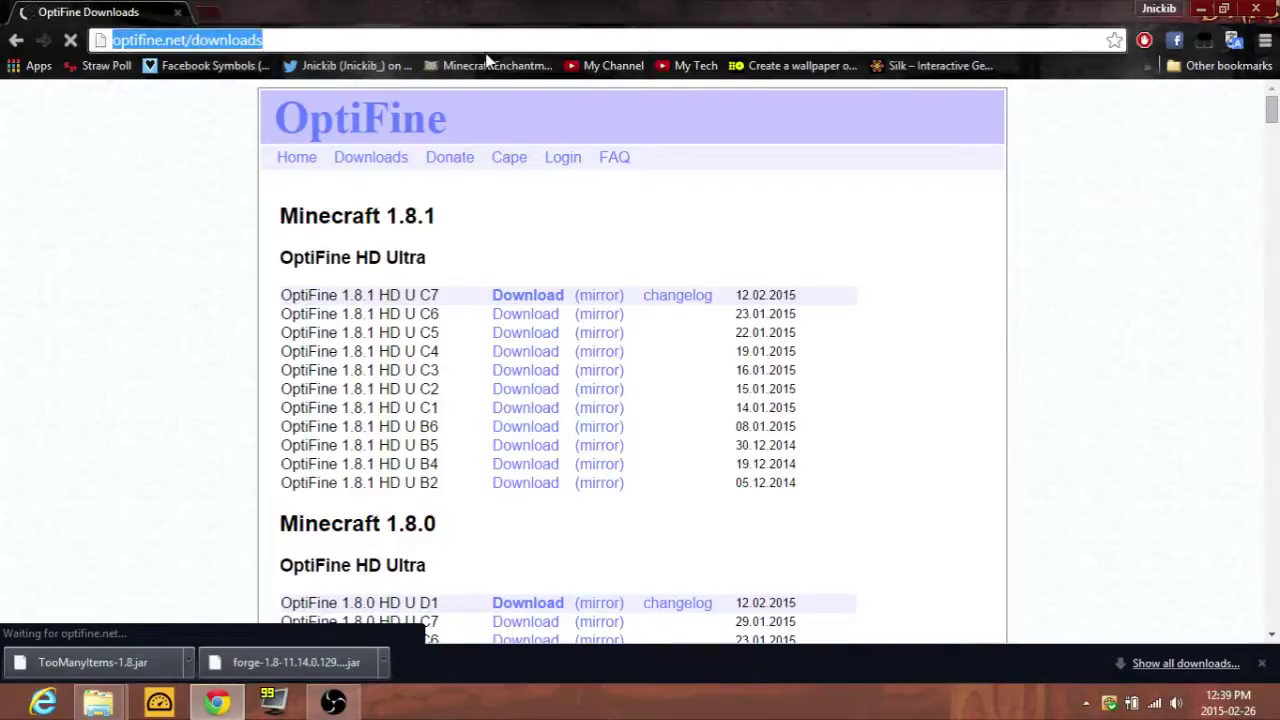
text(the diam)
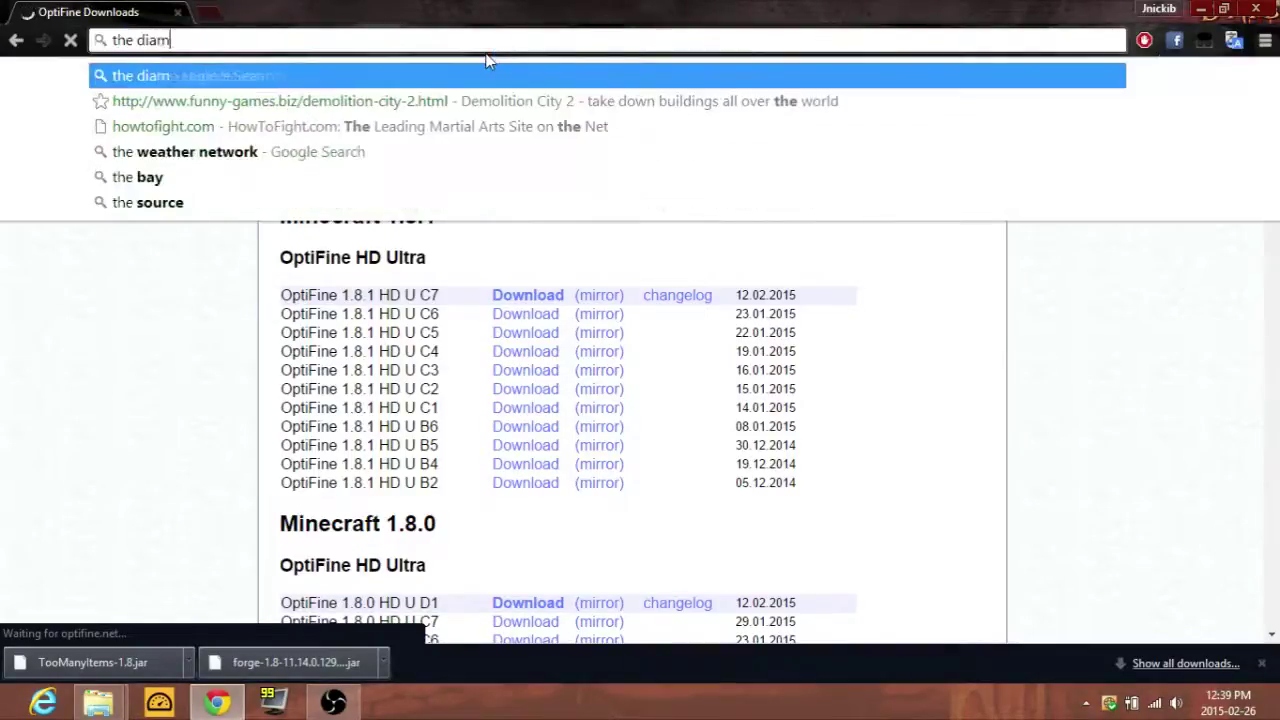
text(onds minecart)
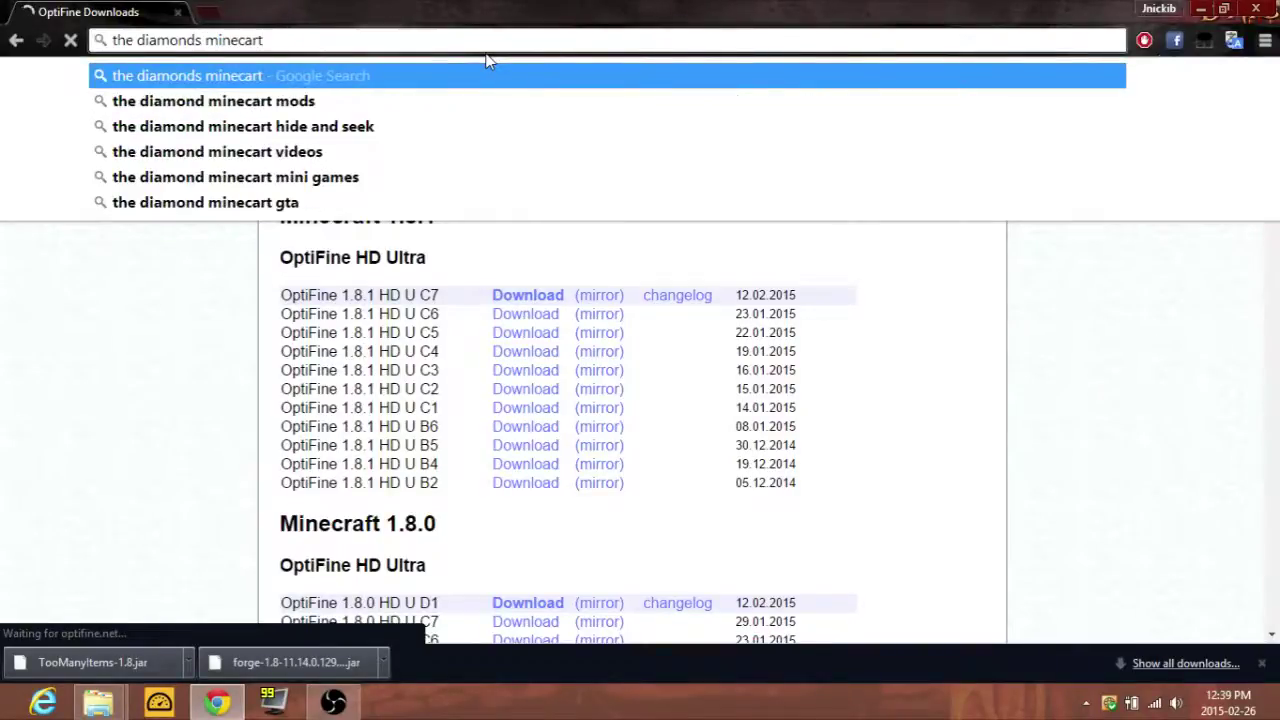
key(Return)
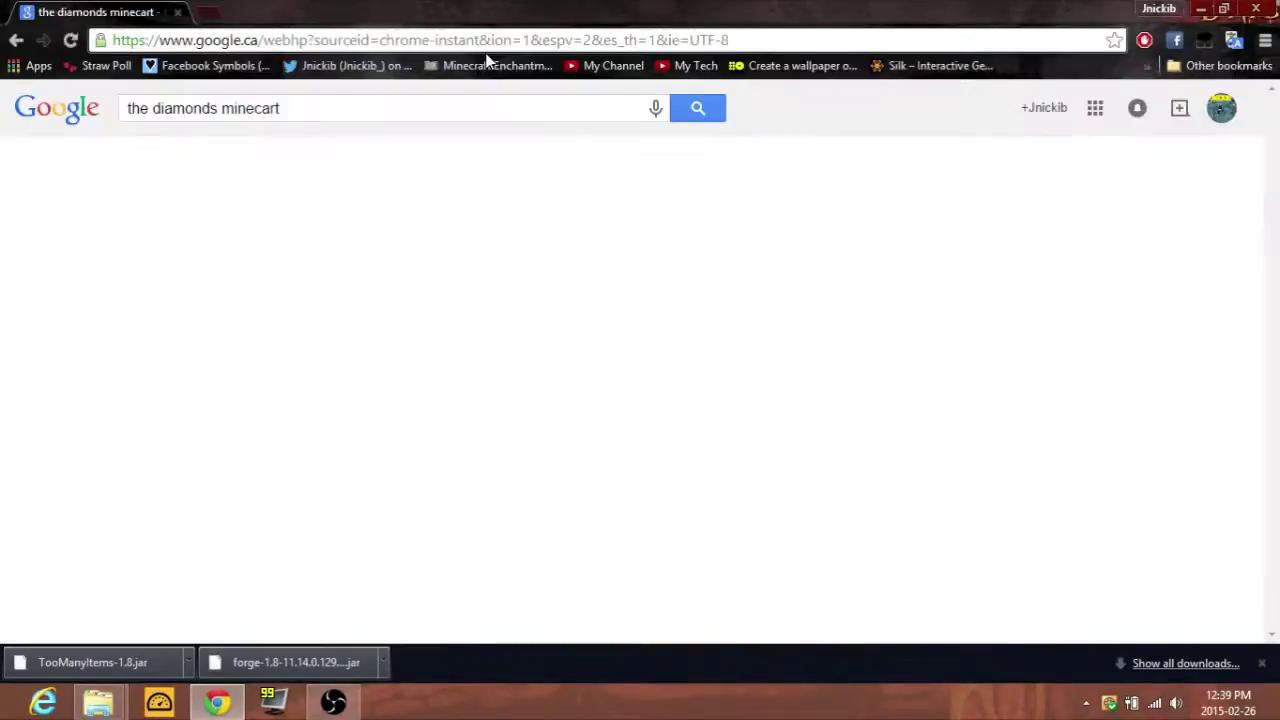
click(232, 256)
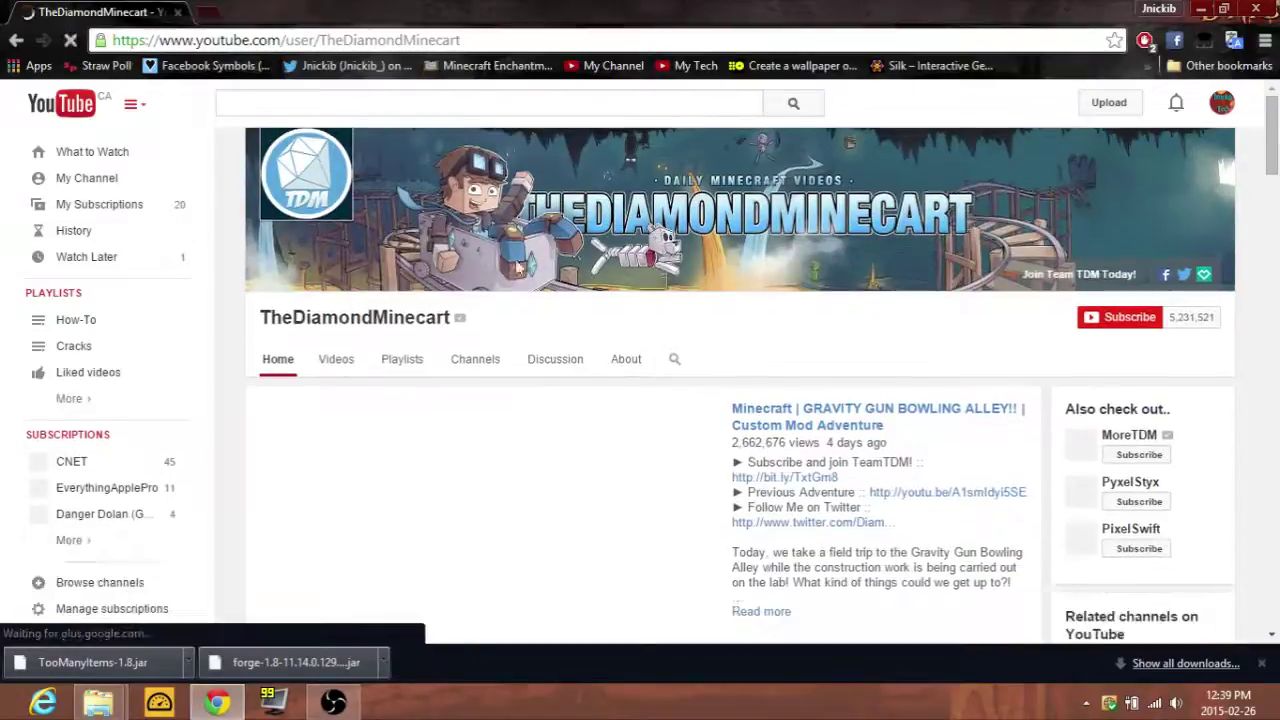
- Pause the channel's featured video, look through its mod showcase uploads and minimize the browser
scroll(560, 245, down, 1)
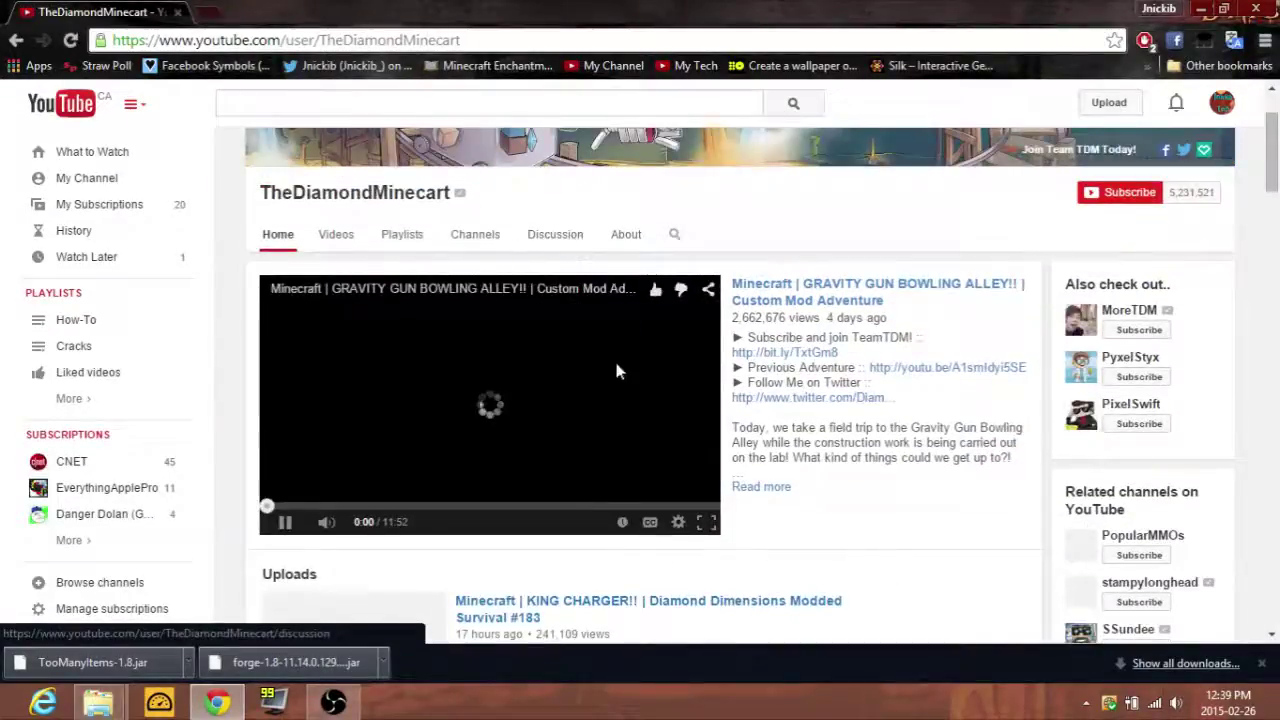
click(586, 370)
scroll(609, 305, down, 3)
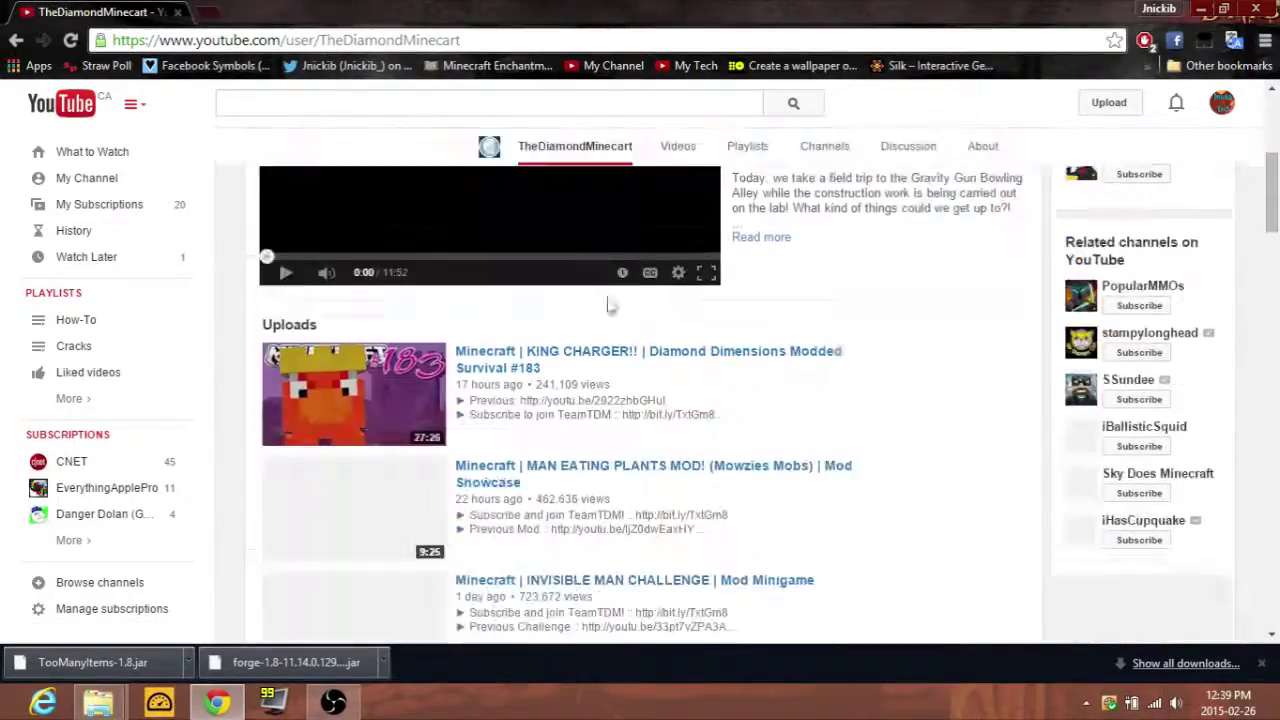
scroll(368, 392, down, 1)
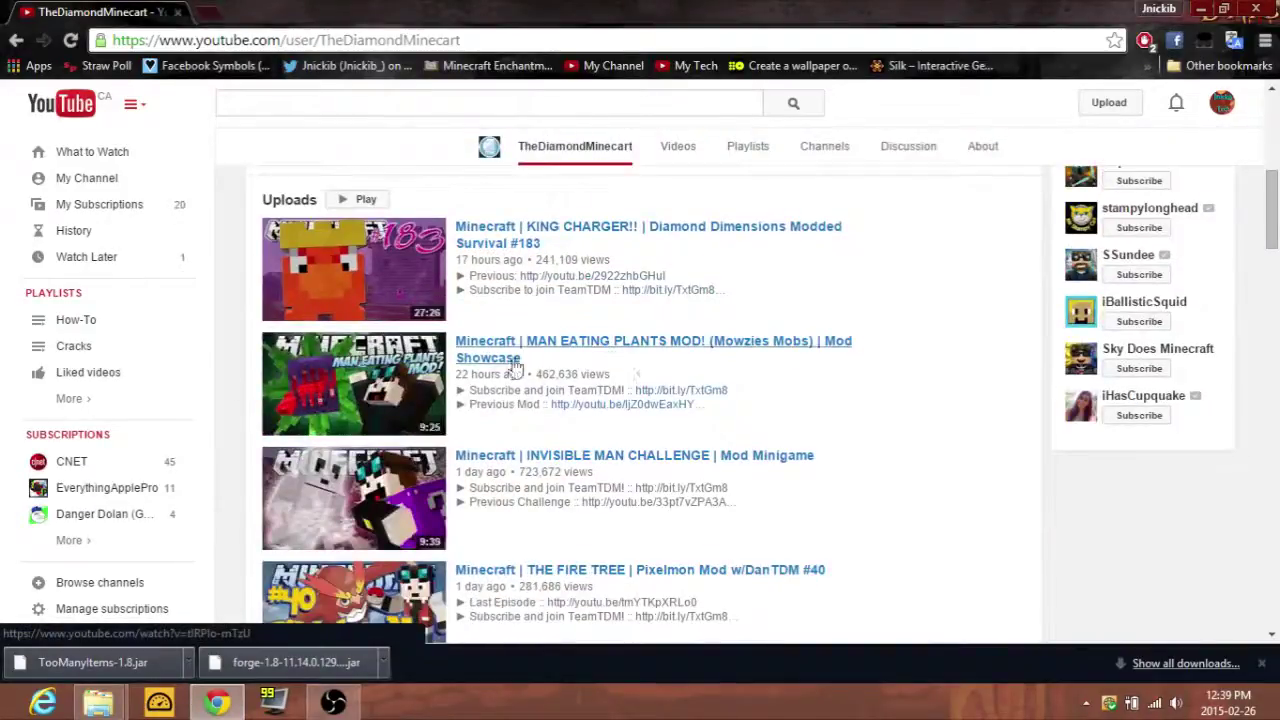
scroll(430, 350, down, 2)
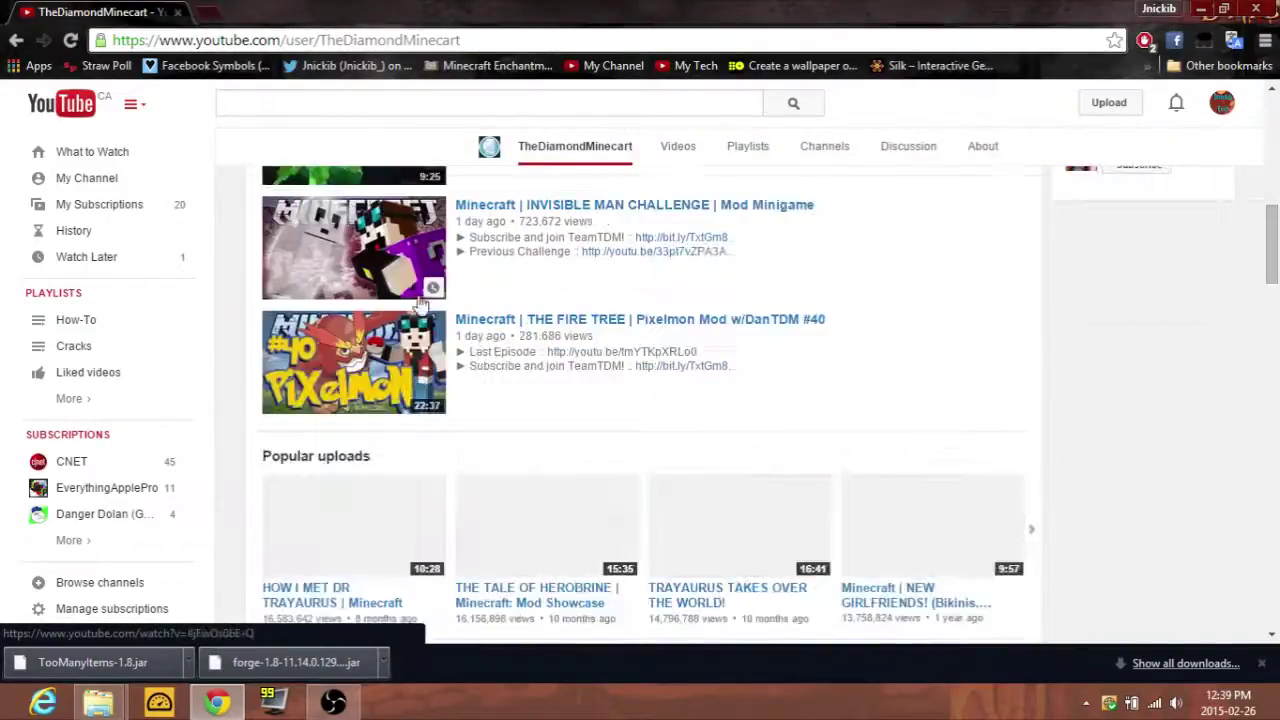
click(1201, 9)
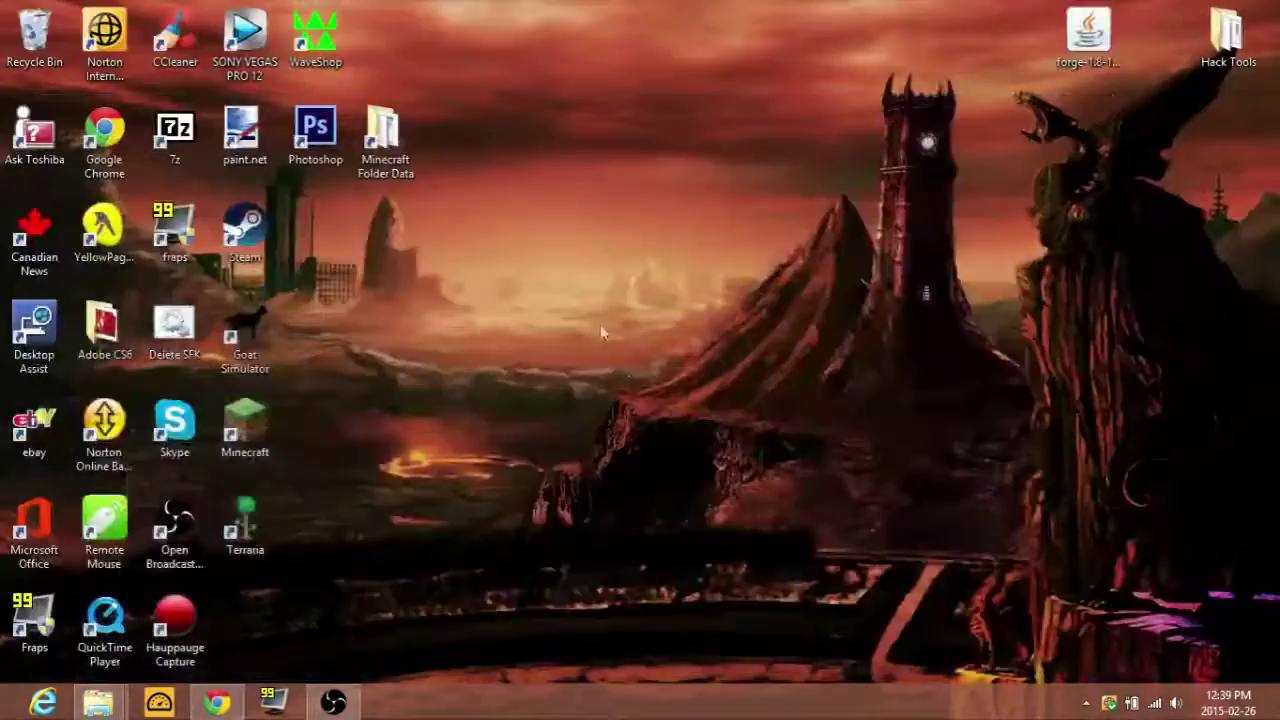